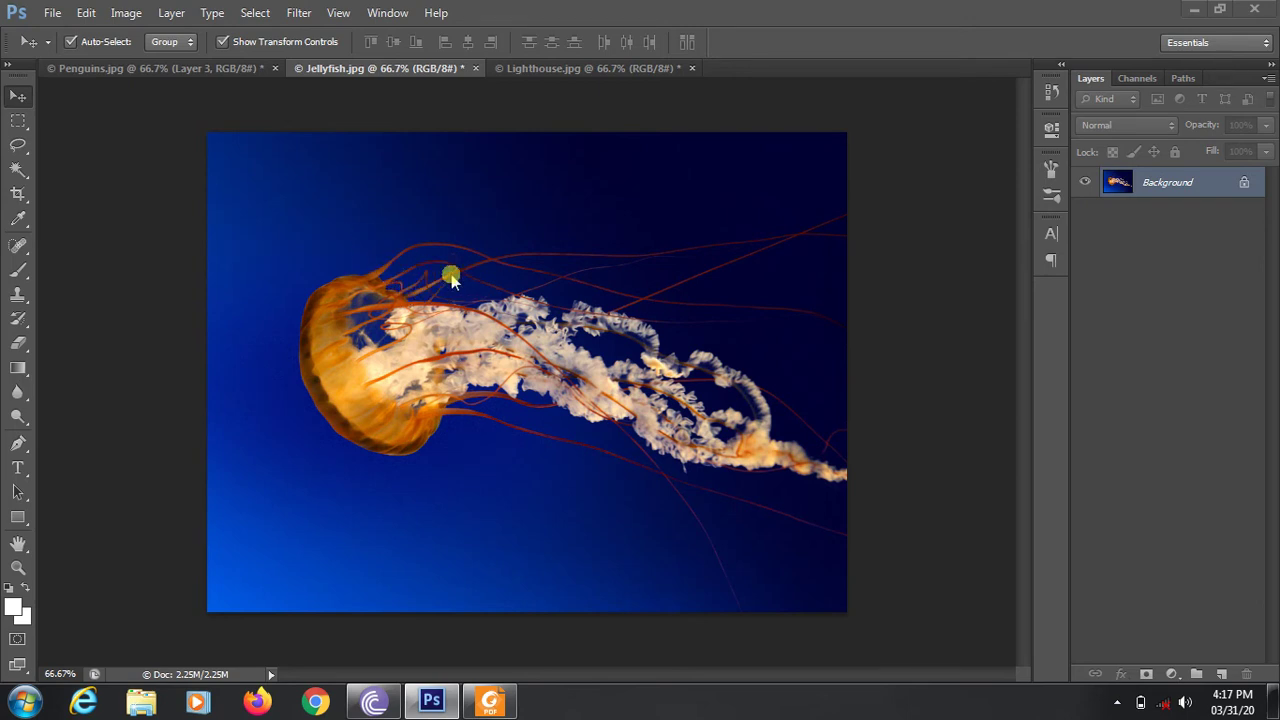
Duplicate the jellyfish Background as Layer 1, then add empty Layer 2 directly above the Background.
left_click(573, 338)
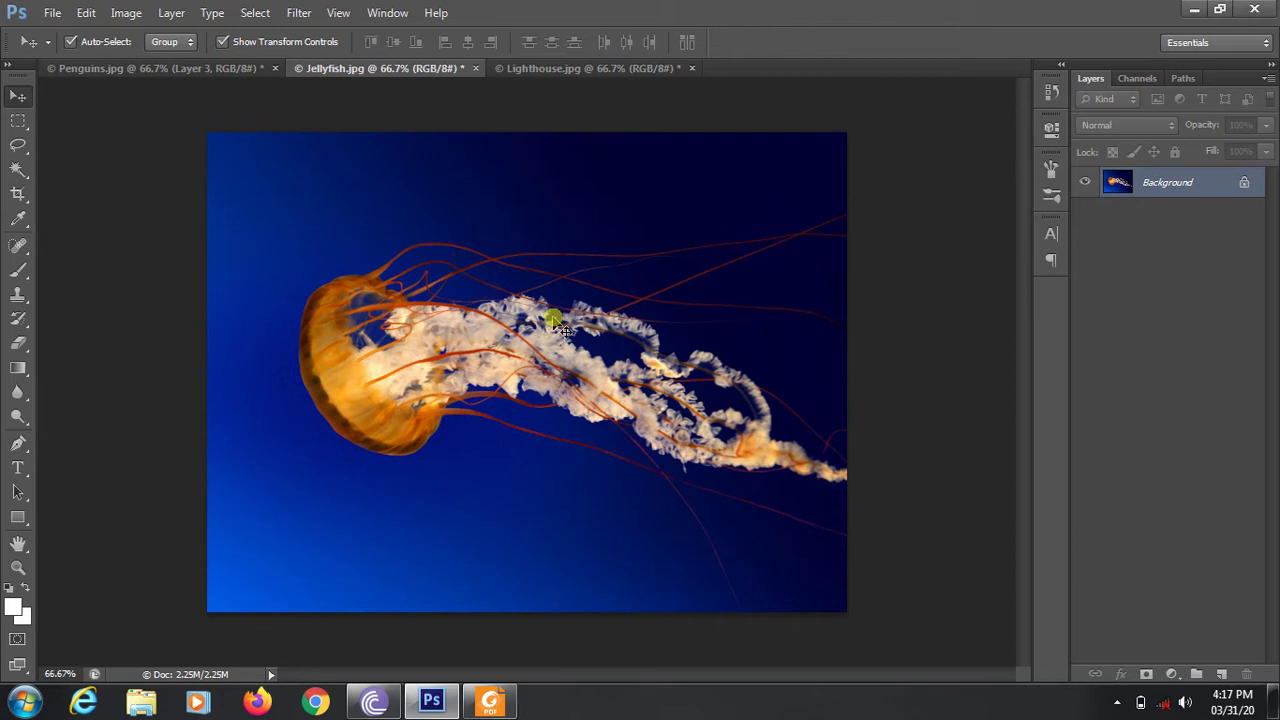
key("ctrl+j")
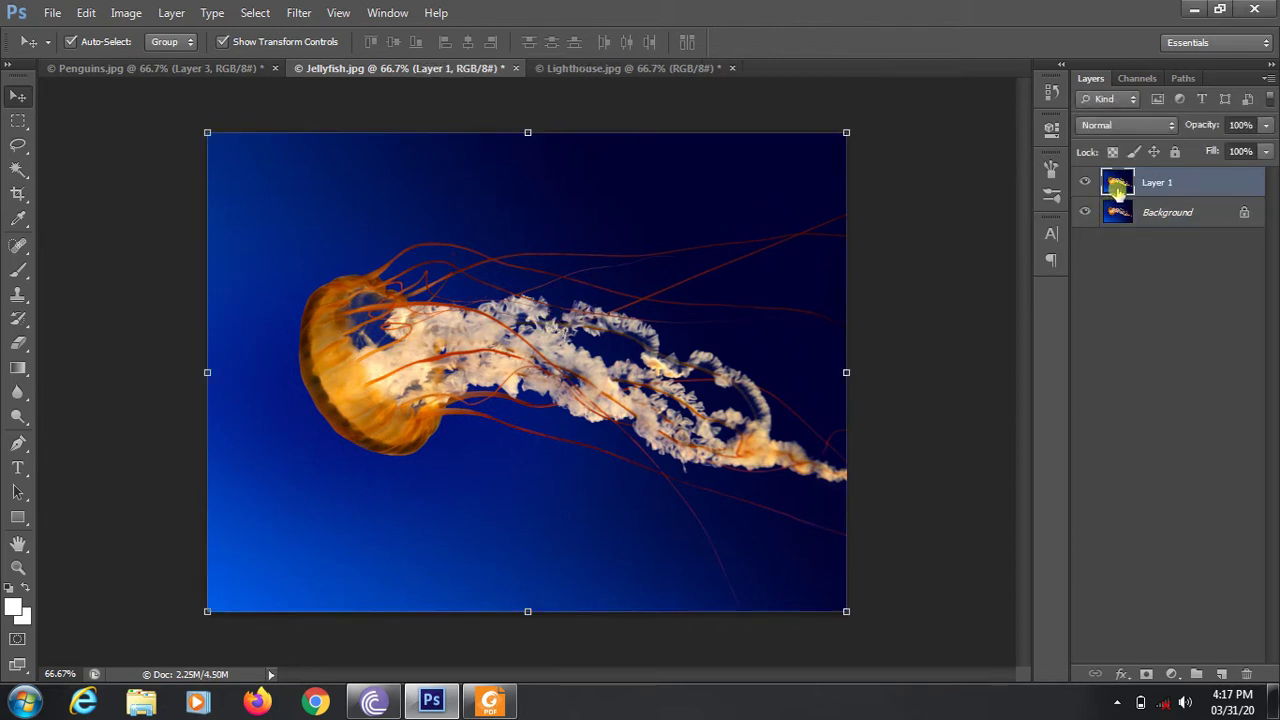
left_click(1128, 211)
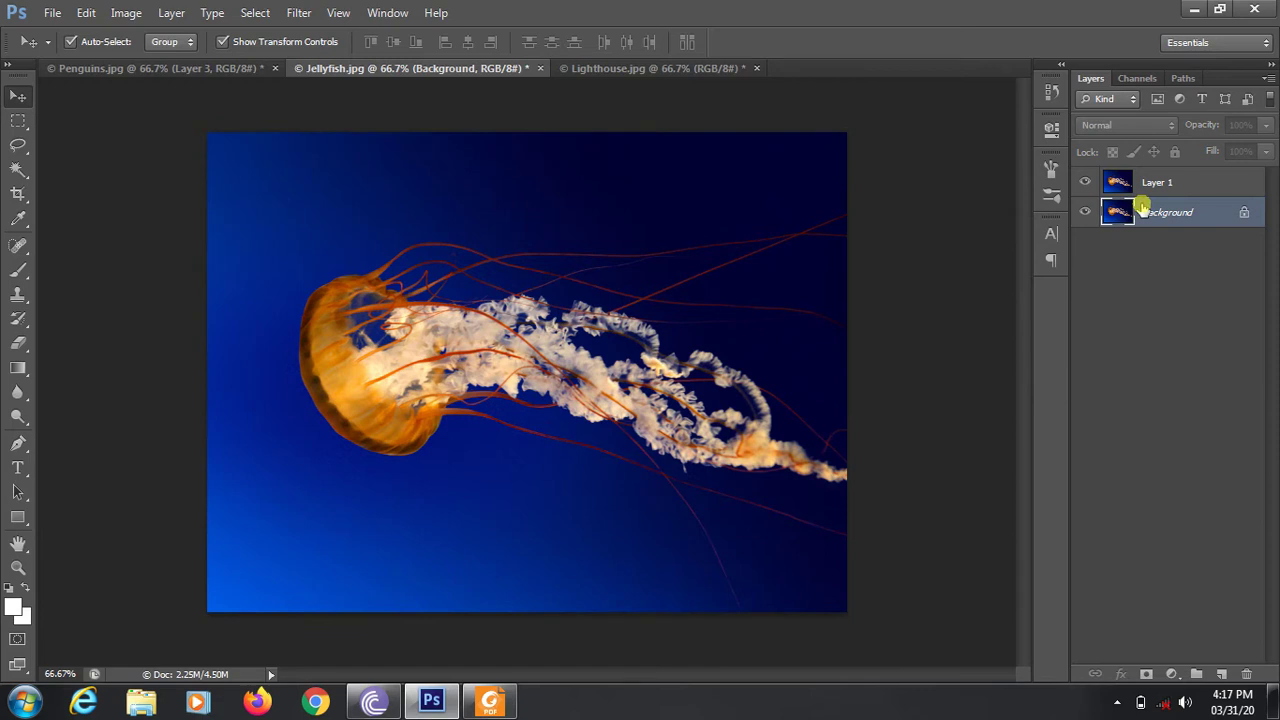
left_click(1224, 676)
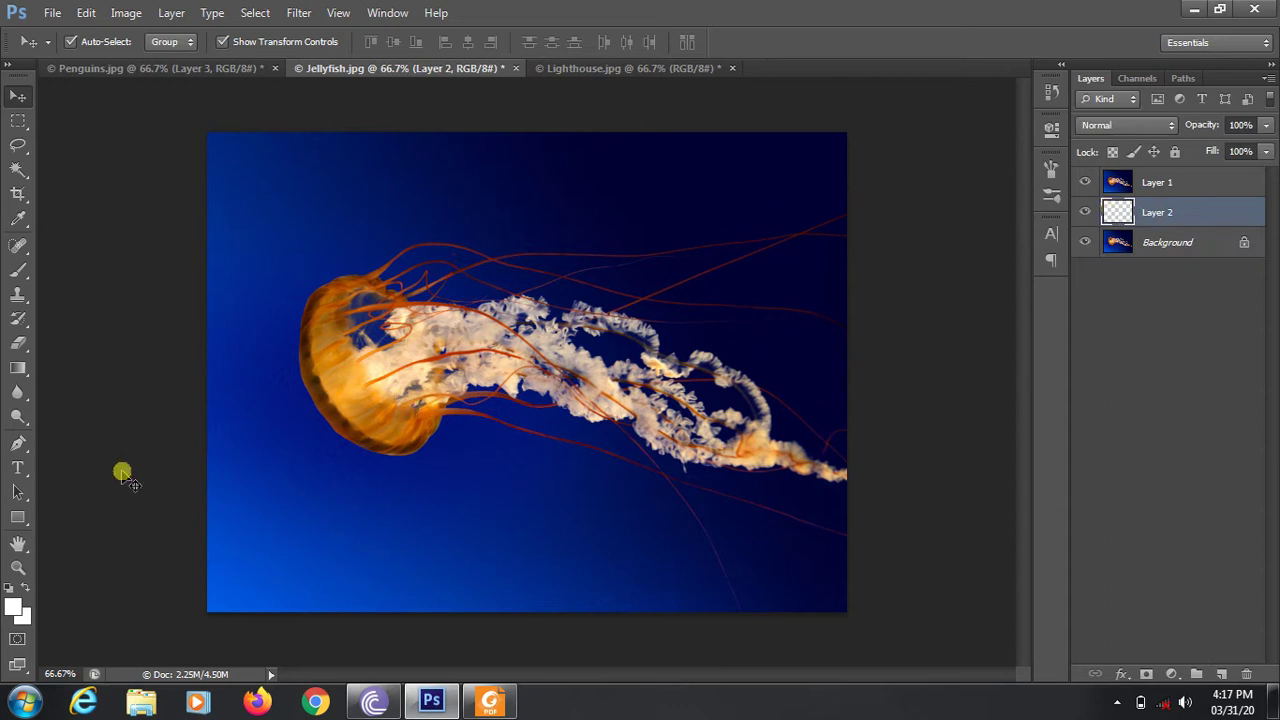
Set the foreground colour to a pale pink in the Color Picker, then switch to the Move tool.
left_click(12, 614)
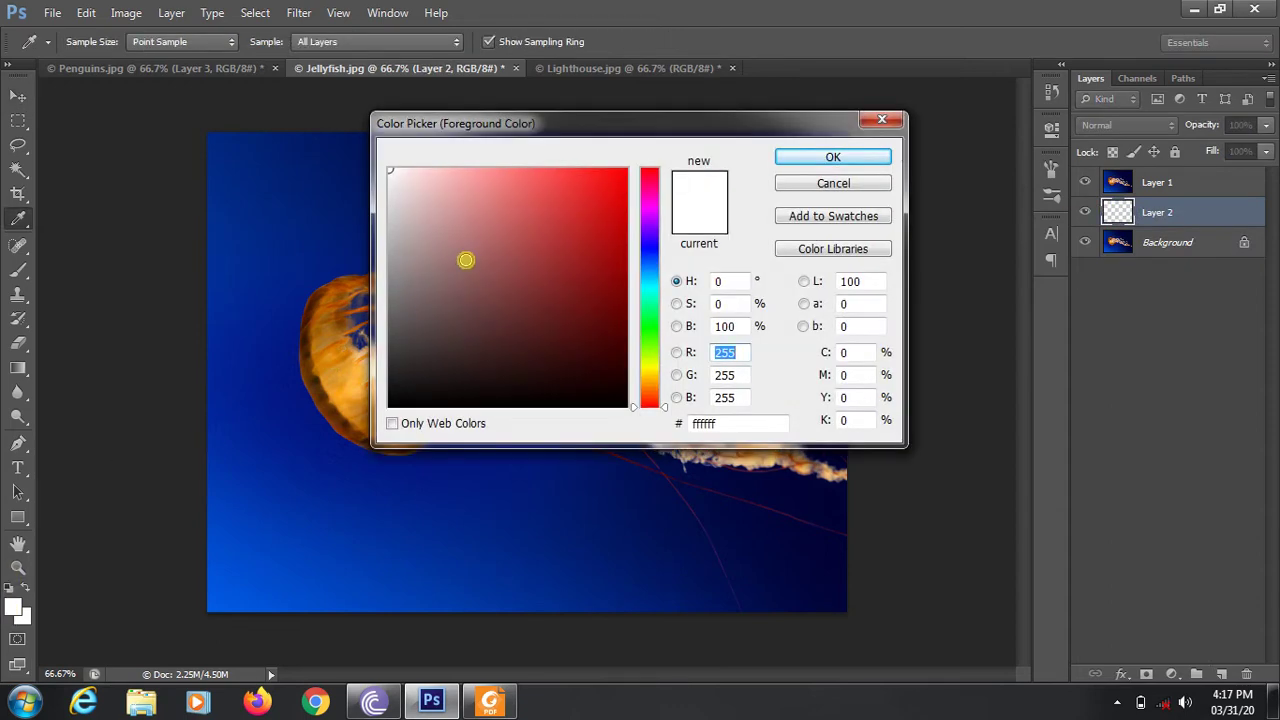
left_click(515, 230)
left_click_drag(515, 230, 416, 171)
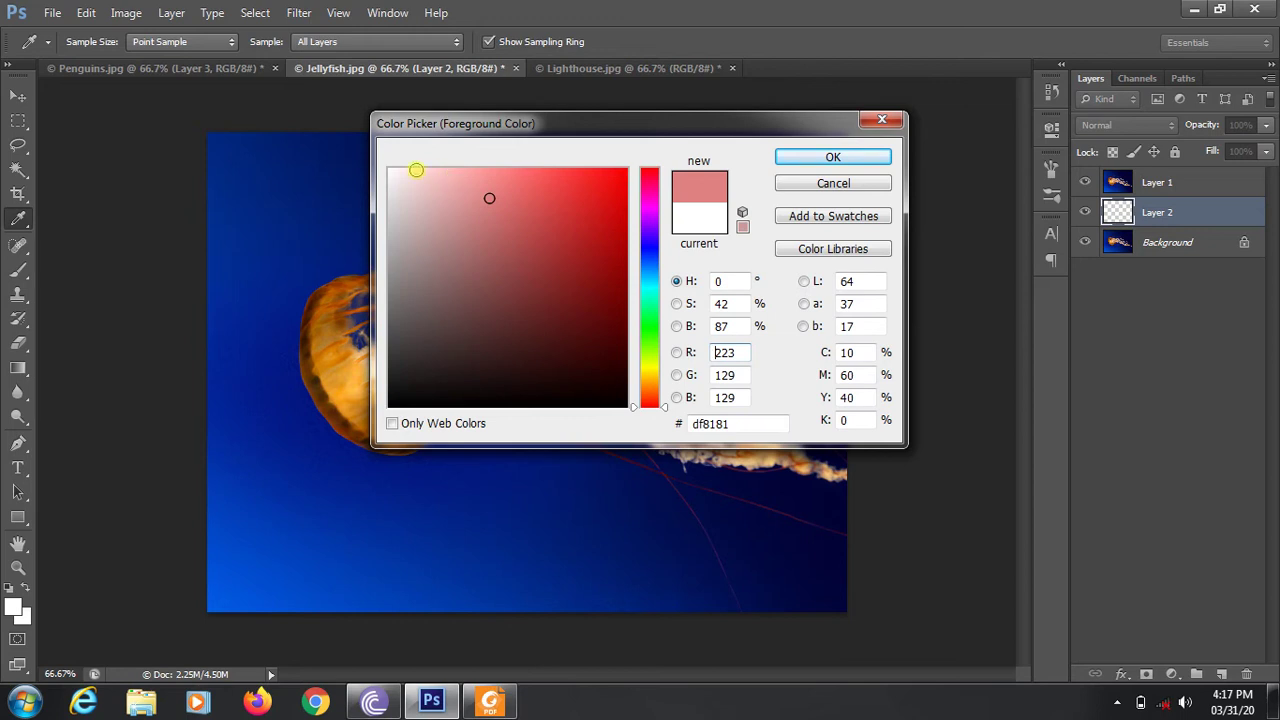
left_click(814, 160)
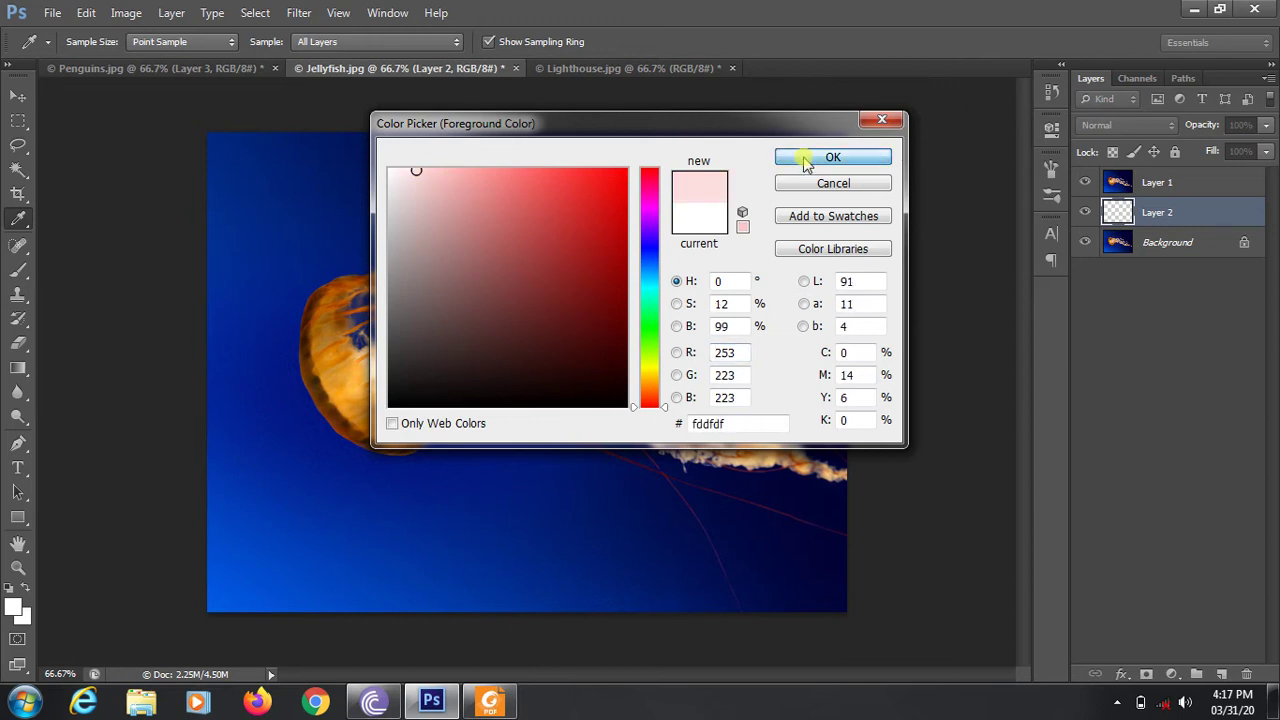
key("v")
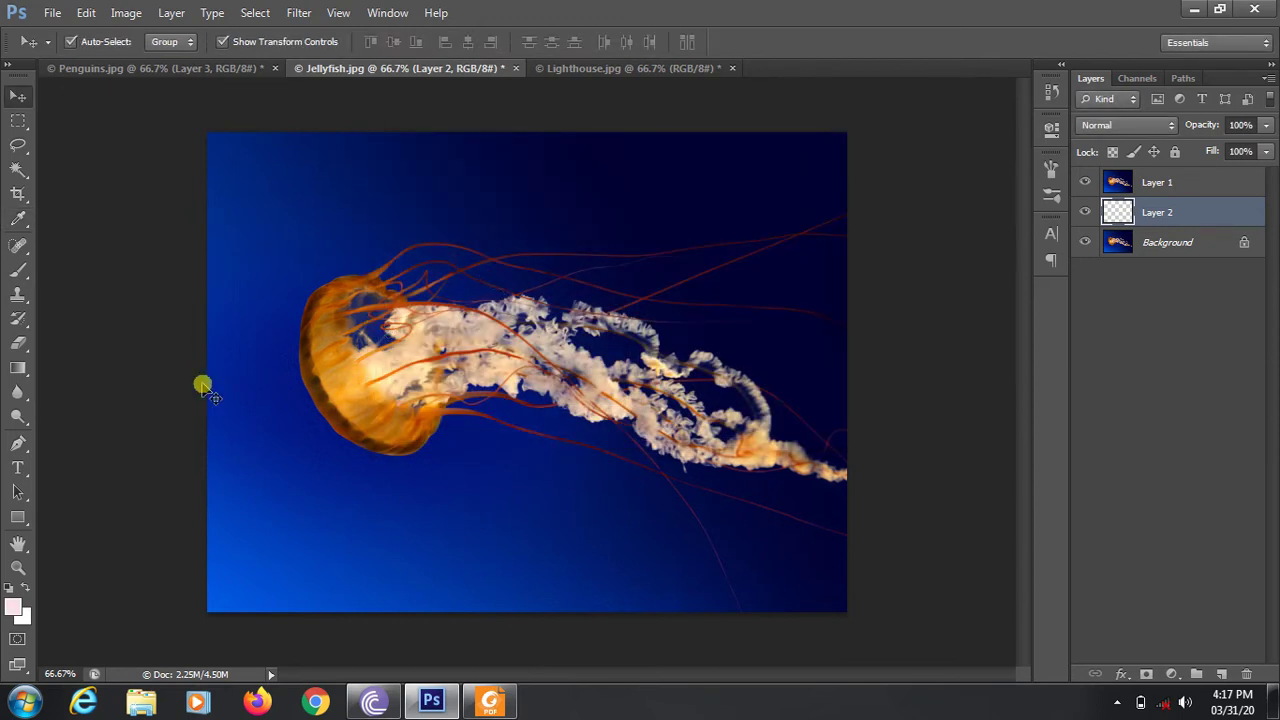
Reset default colours, fill Layer 2 white, check it by toggling Layer 1, then select Layer 1.
key("d")
key("ctrl+BackSpace")
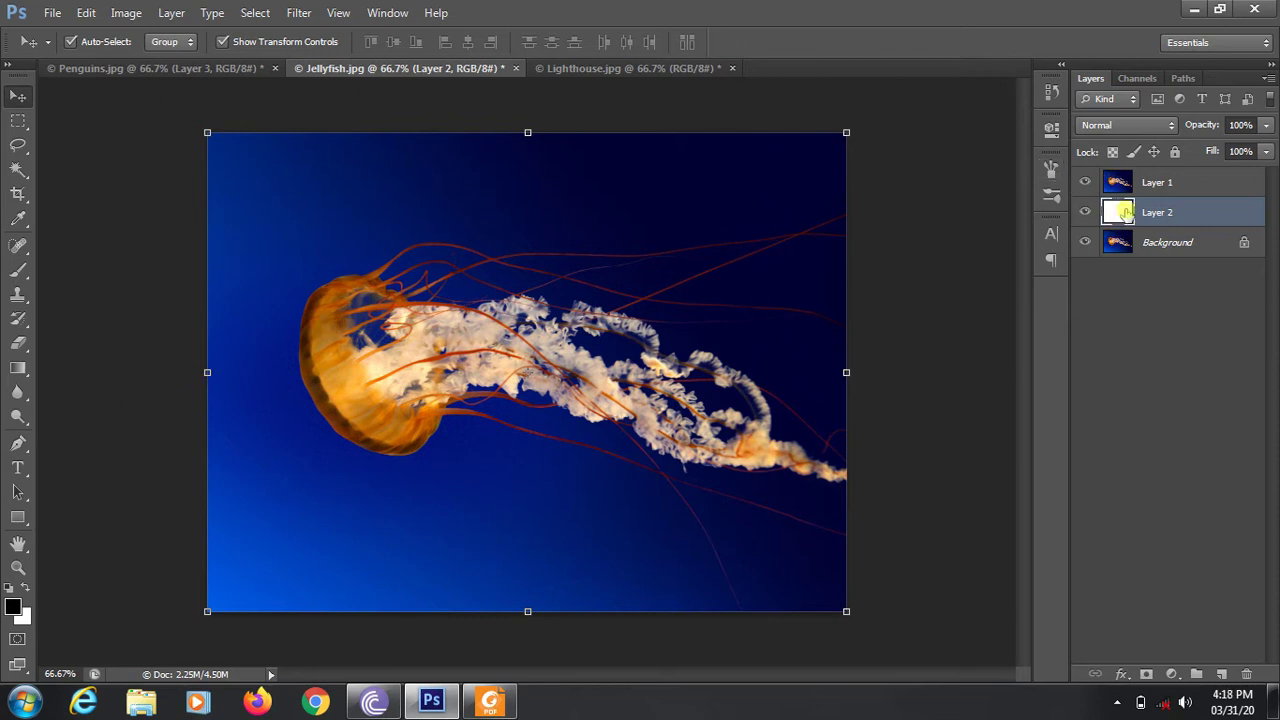
left_click(1085, 182)
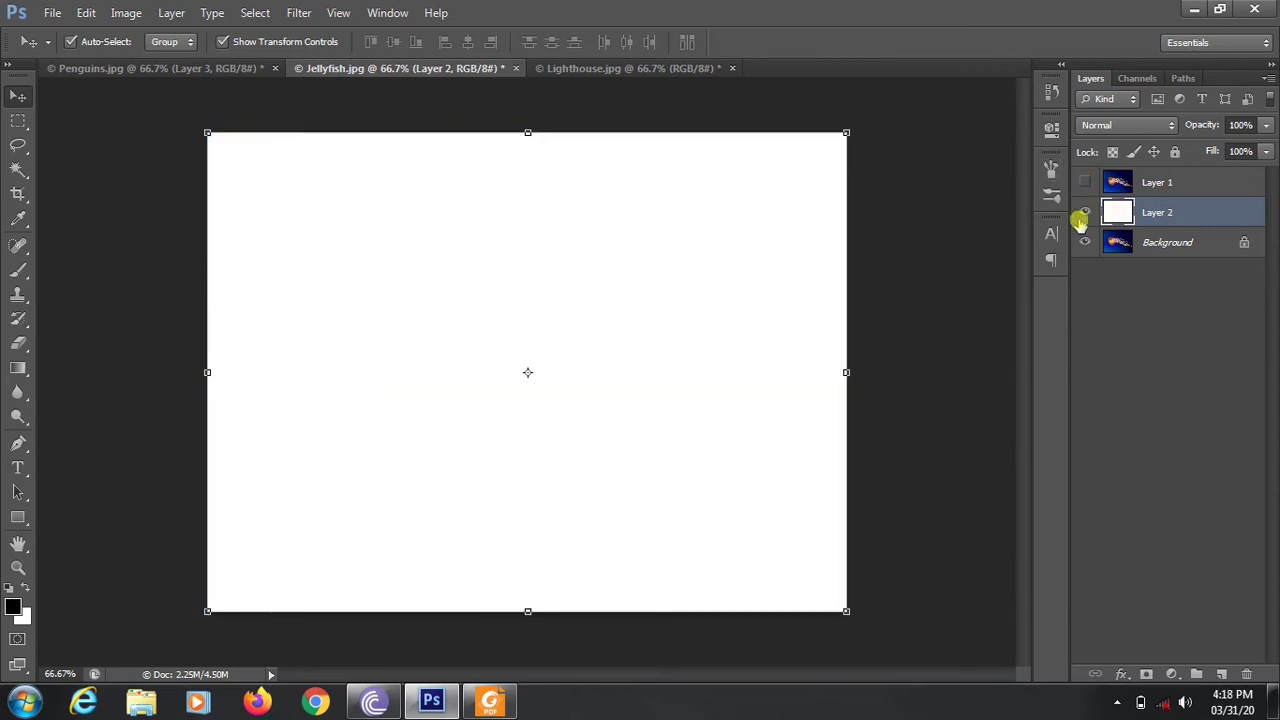
left_click(1085, 182)
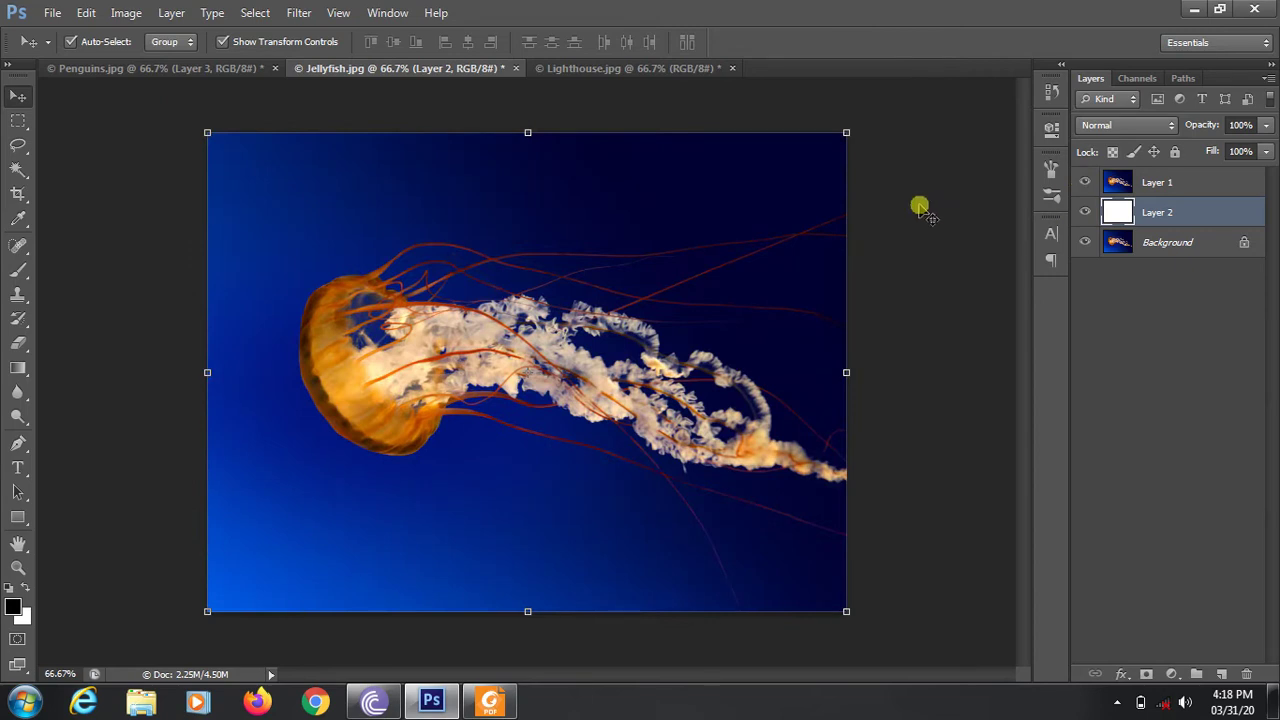
left_click(1151, 181)
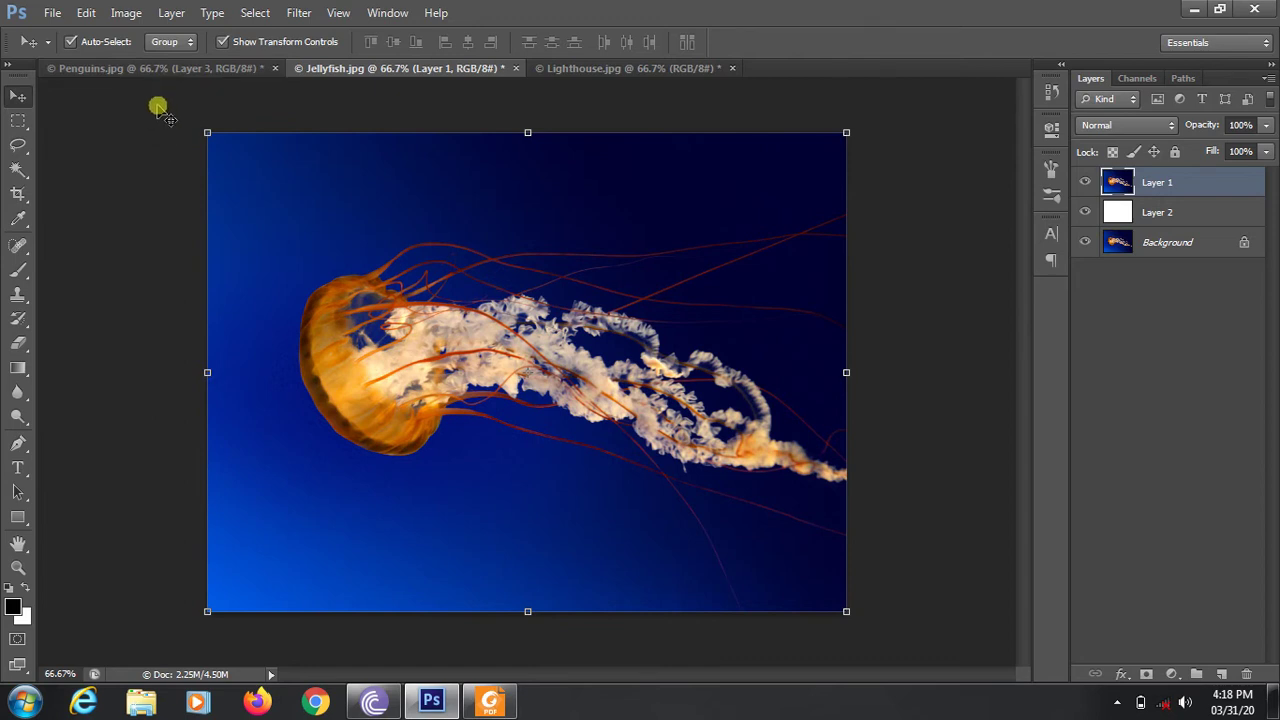
Add a Reveal All layer mask to Layer 1 from the Layer menu.
left_click(165, 14)
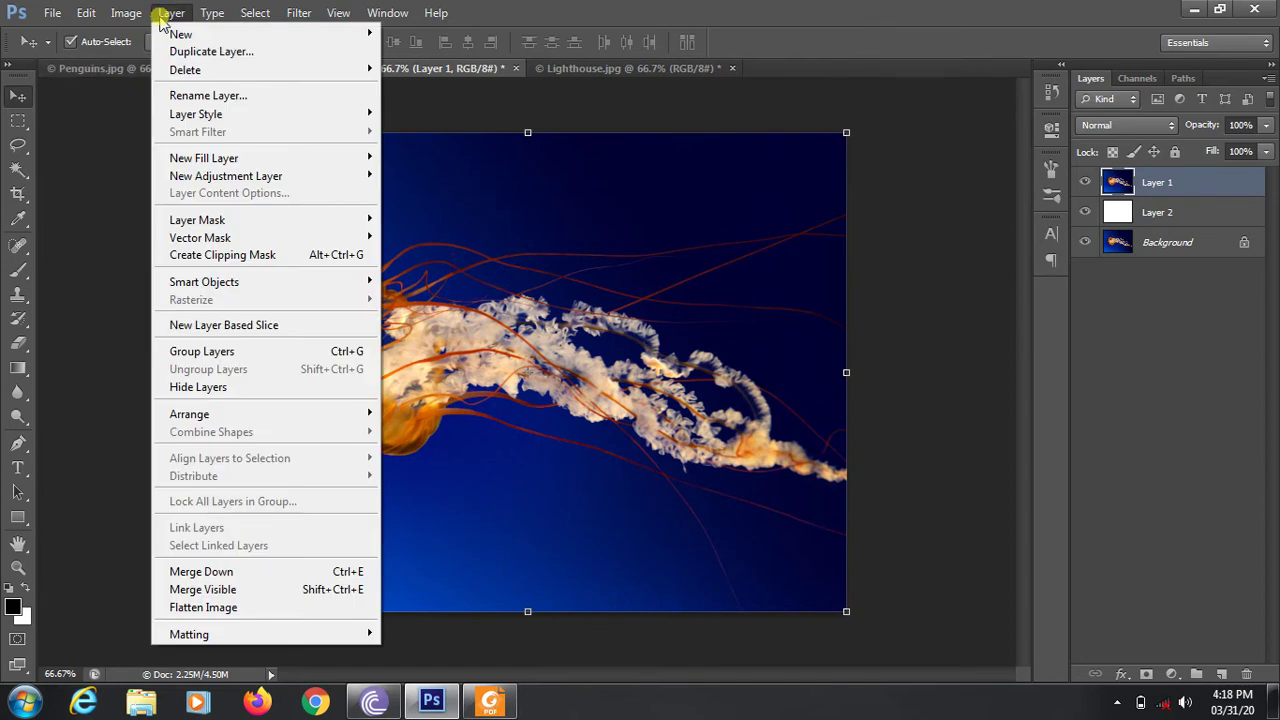
mouse_move(197, 219)
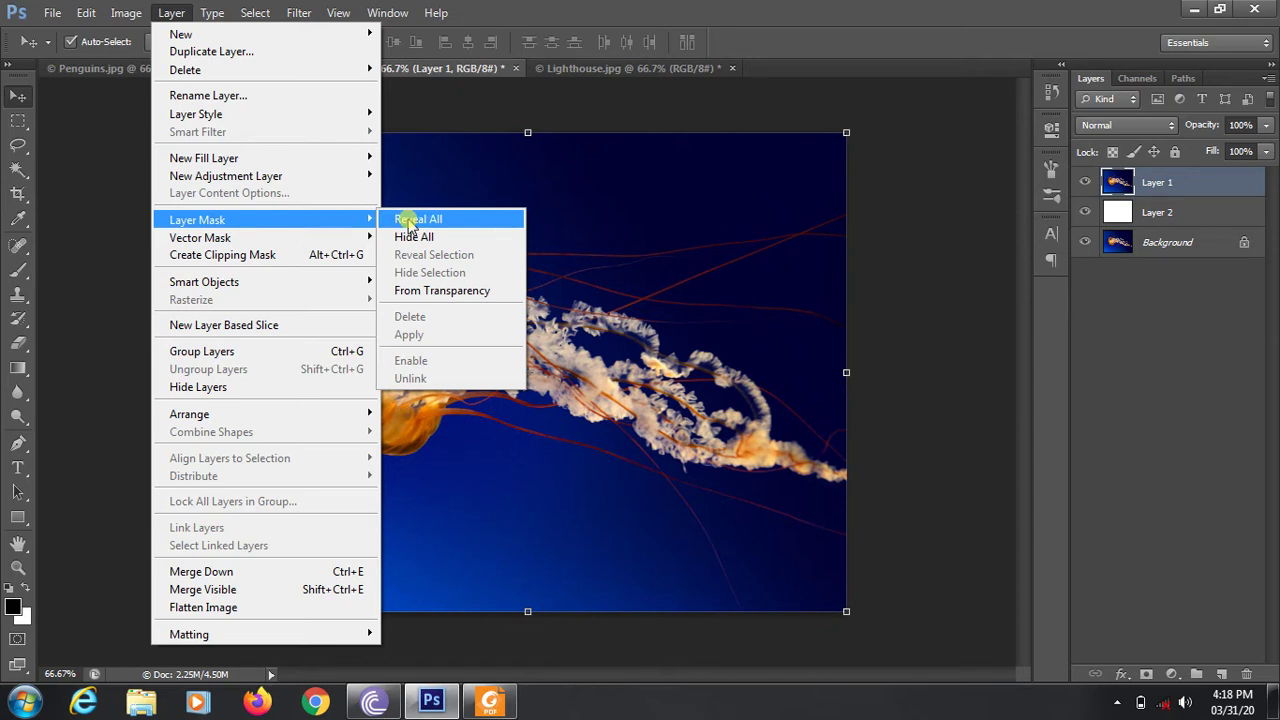
left_click(427, 221)
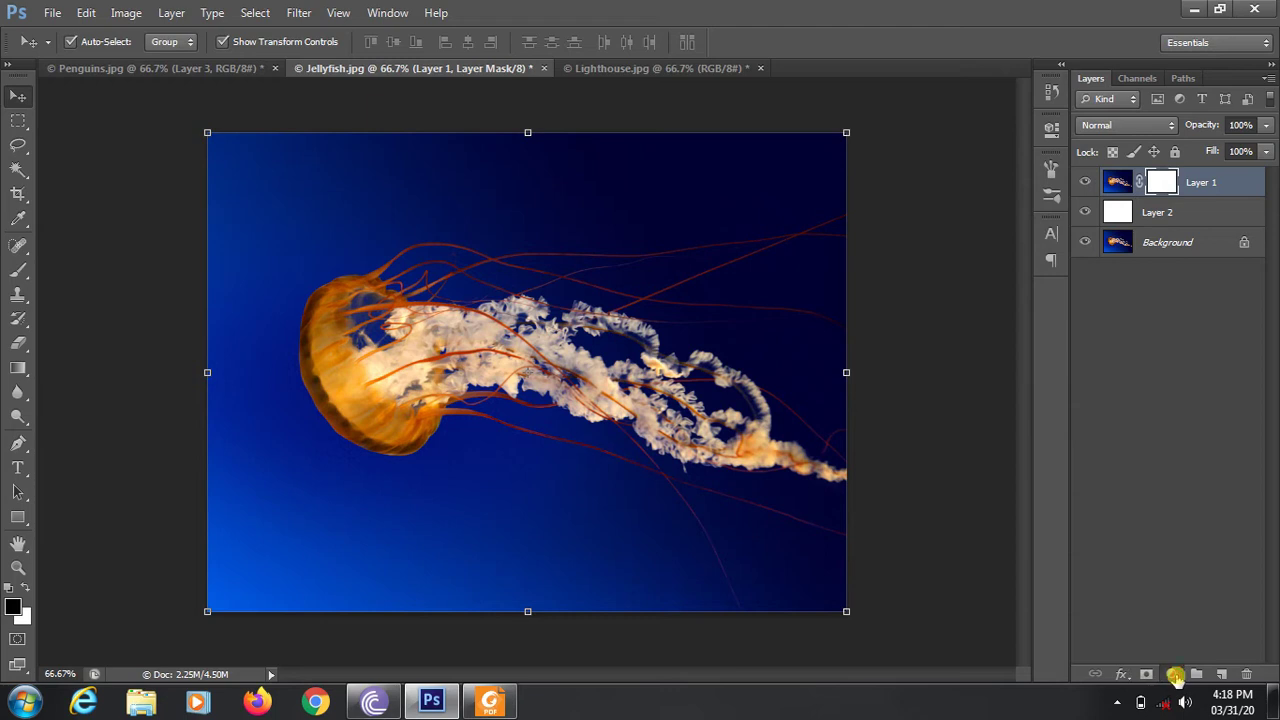
left_click(1171, 674)
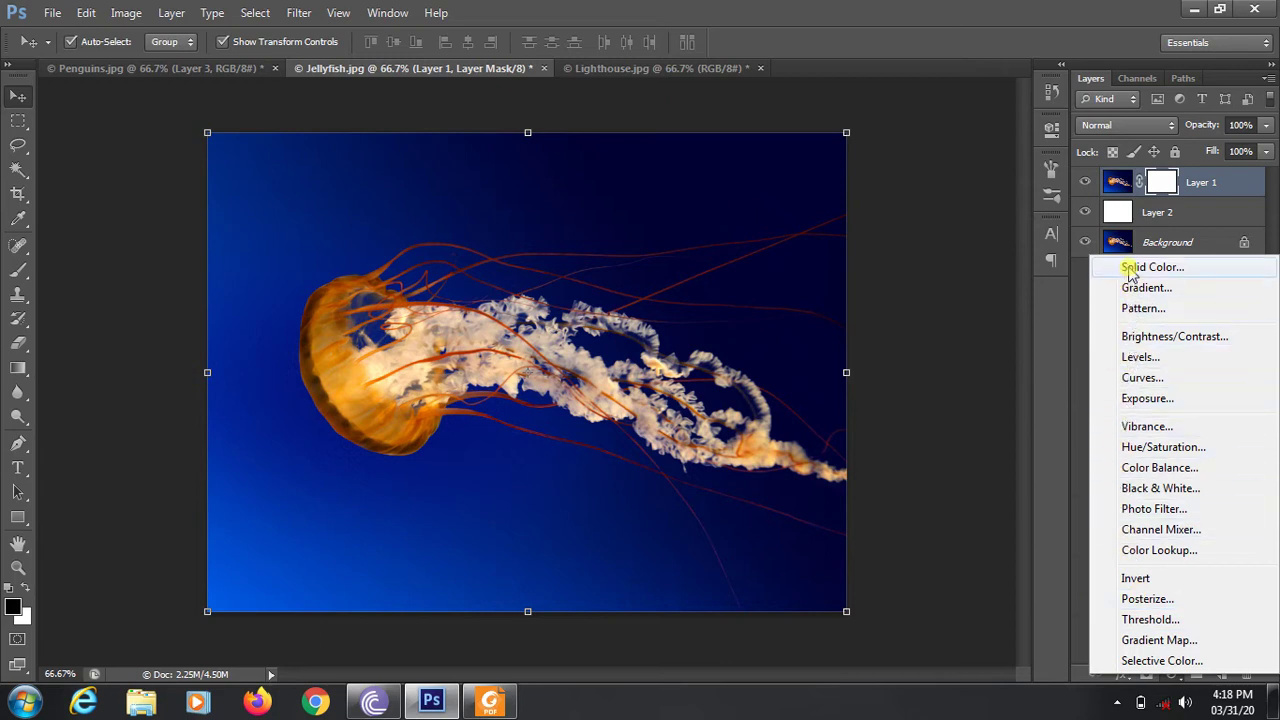
left_click(1143, 677)
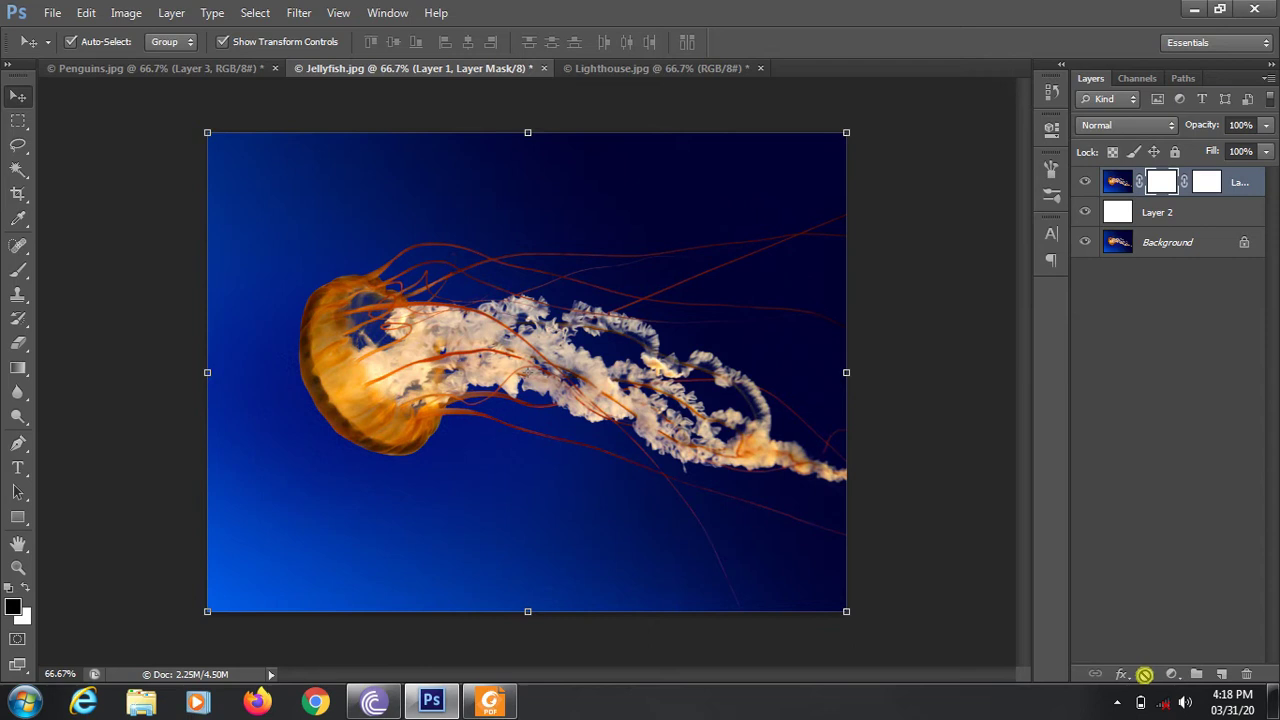
key("ctrl+z")
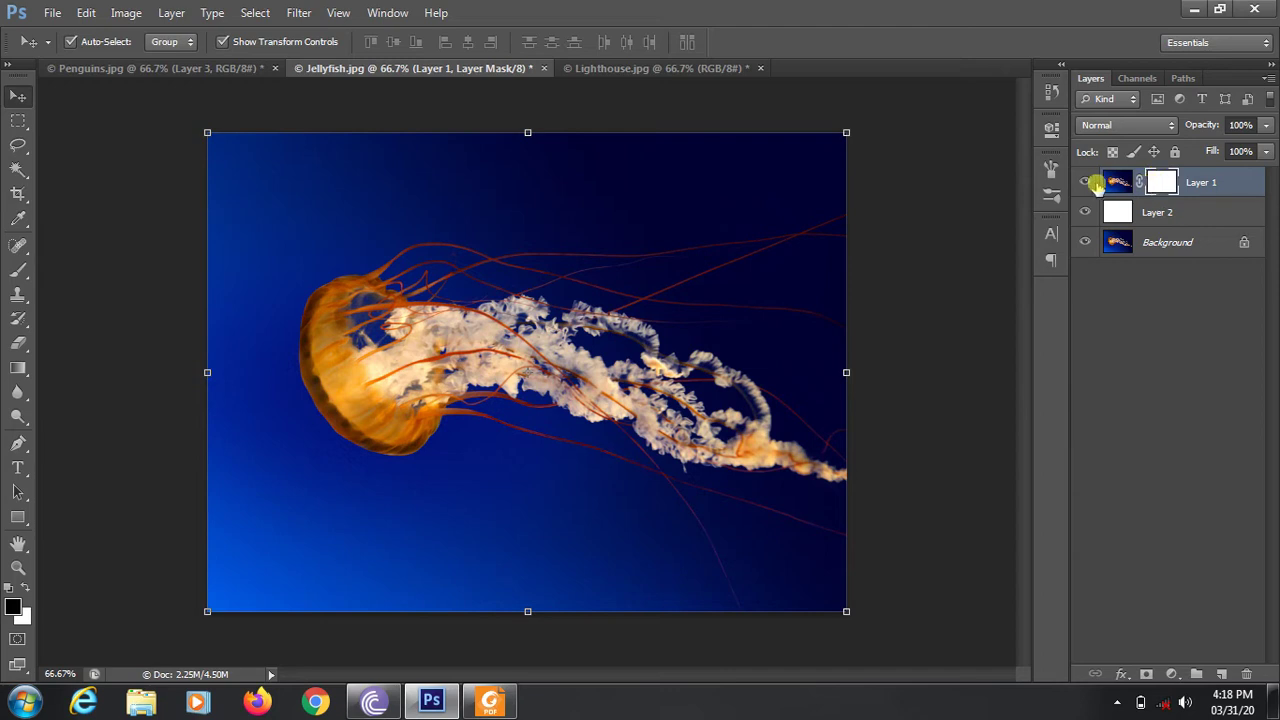
left_click(1084, 182)
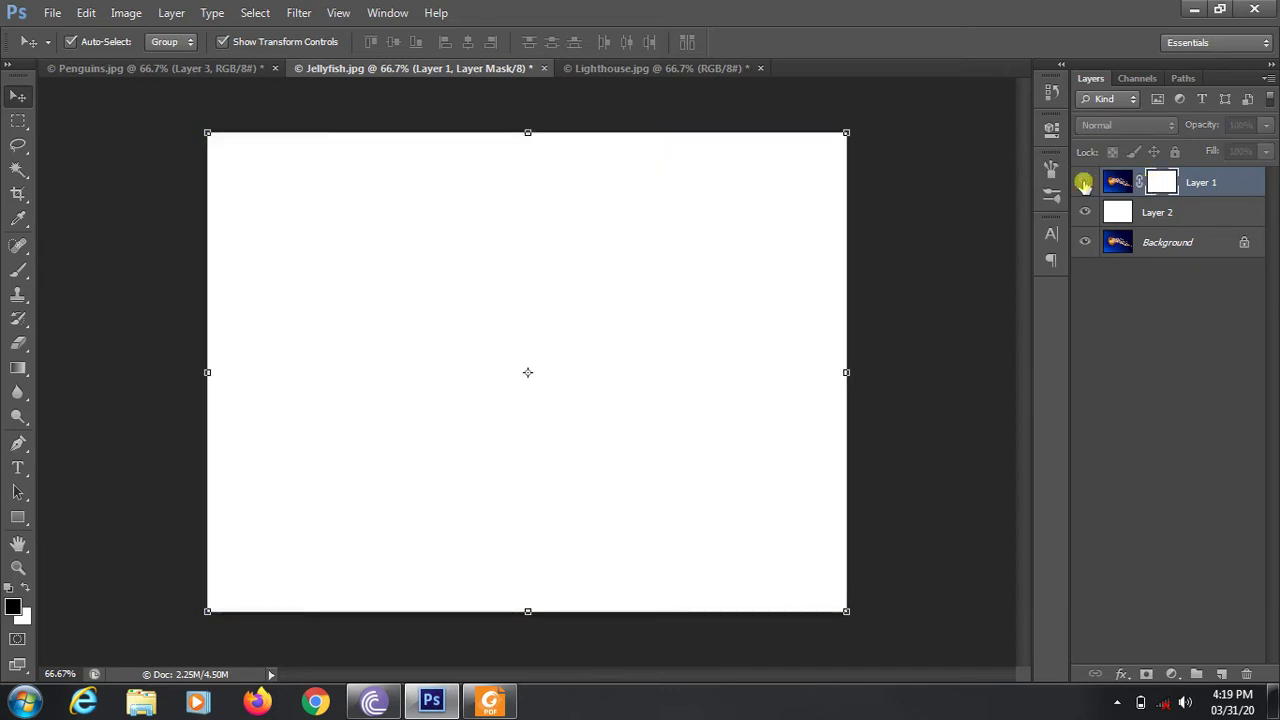
left_click(1085, 212)
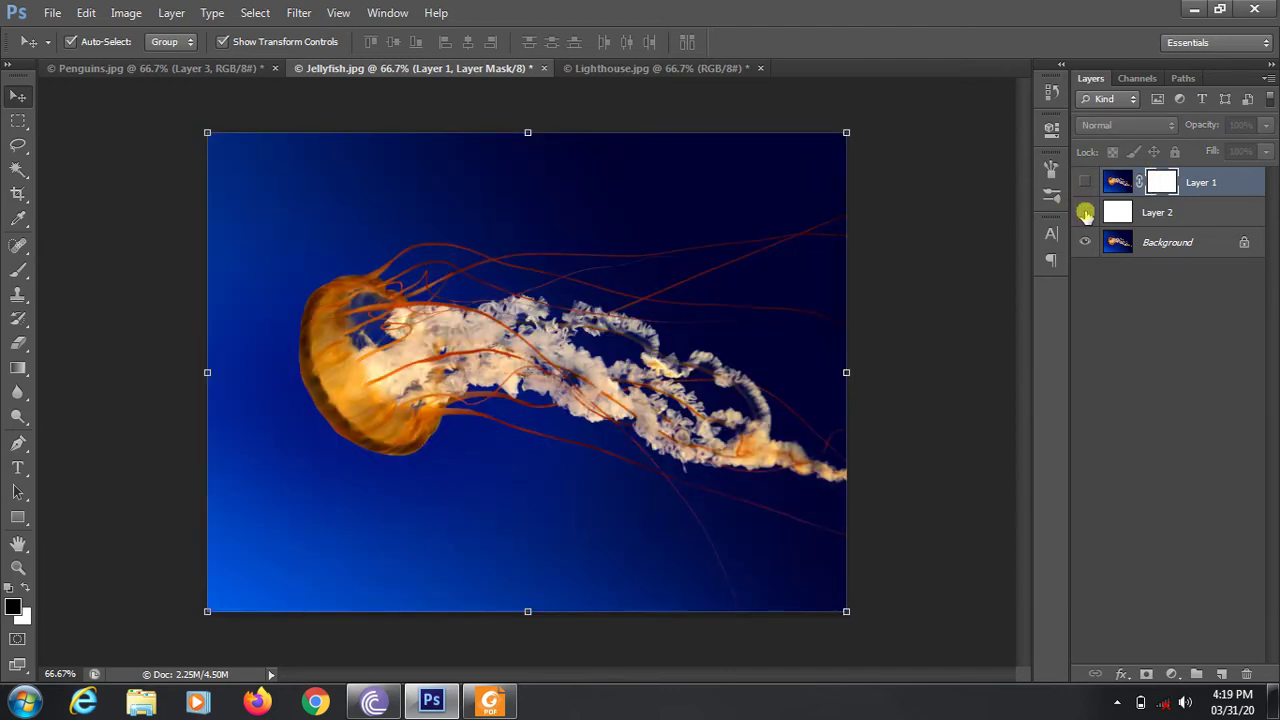
left_click(1085, 212)
left_click(1085, 182)
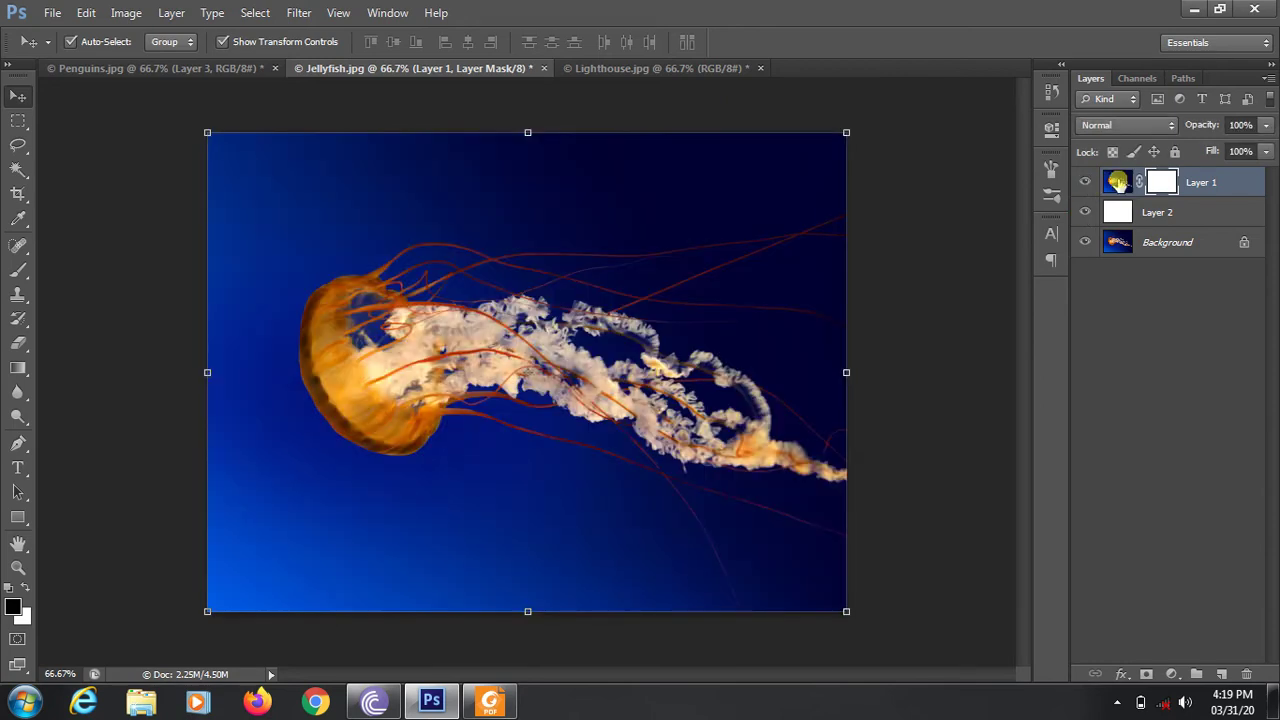
left_click(1117, 182)
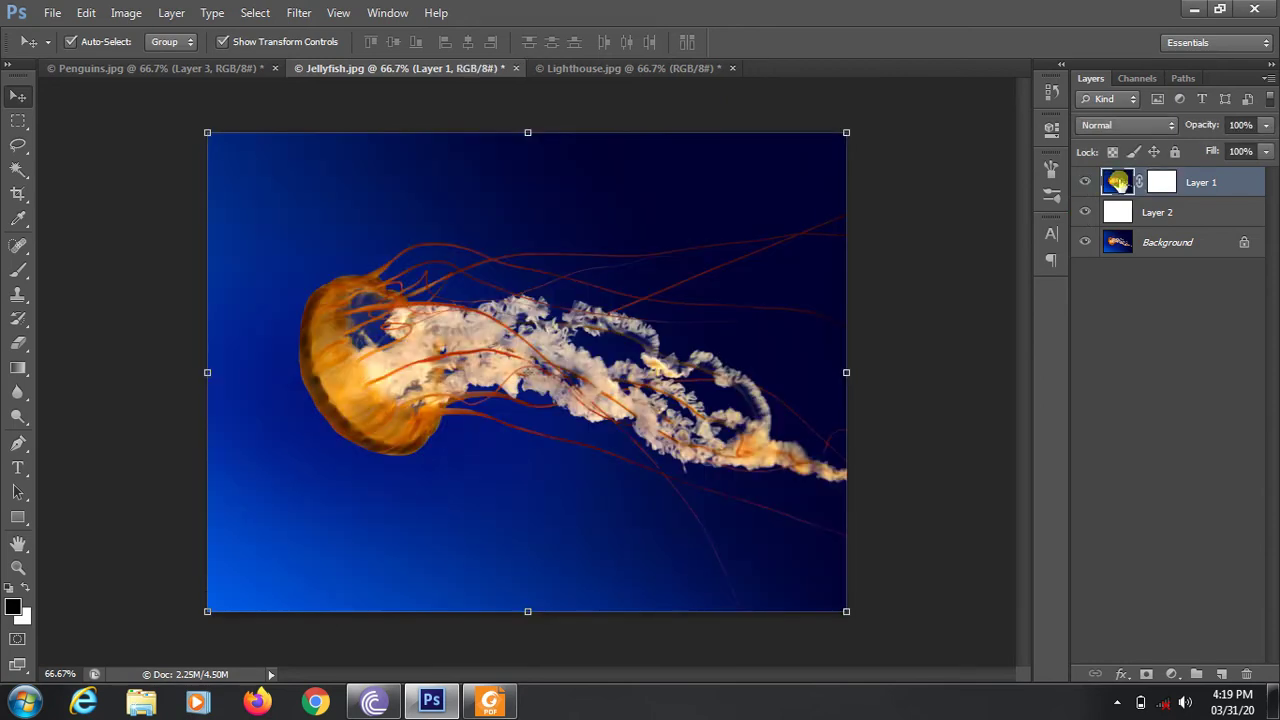
left_click(1163, 183)
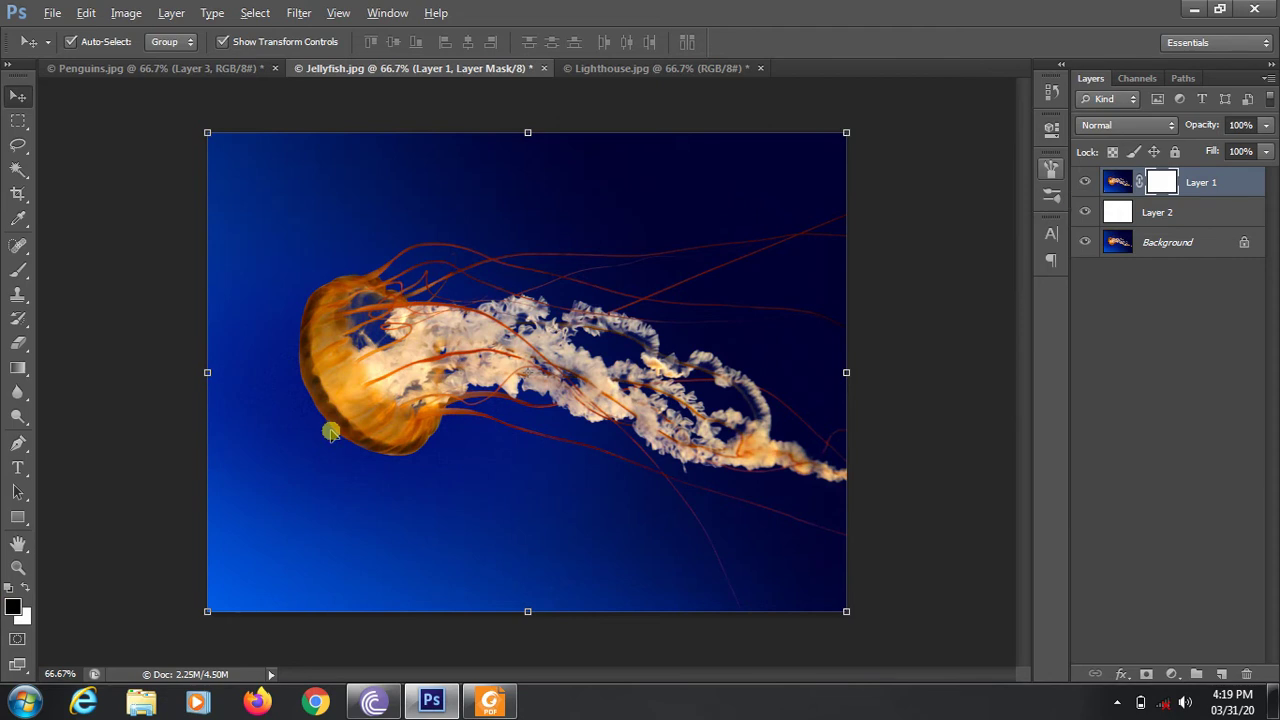
key("alt+BackSpace")
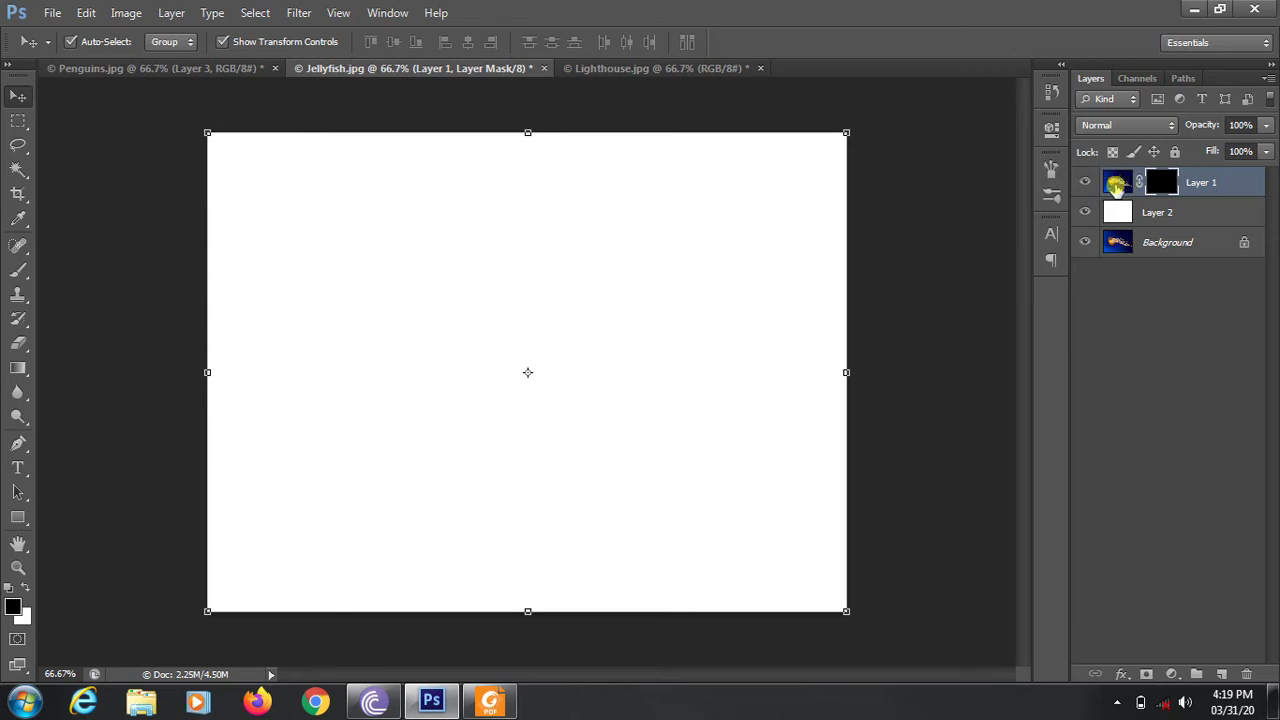
left_click(1085, 241)
left_click(1128, 215)
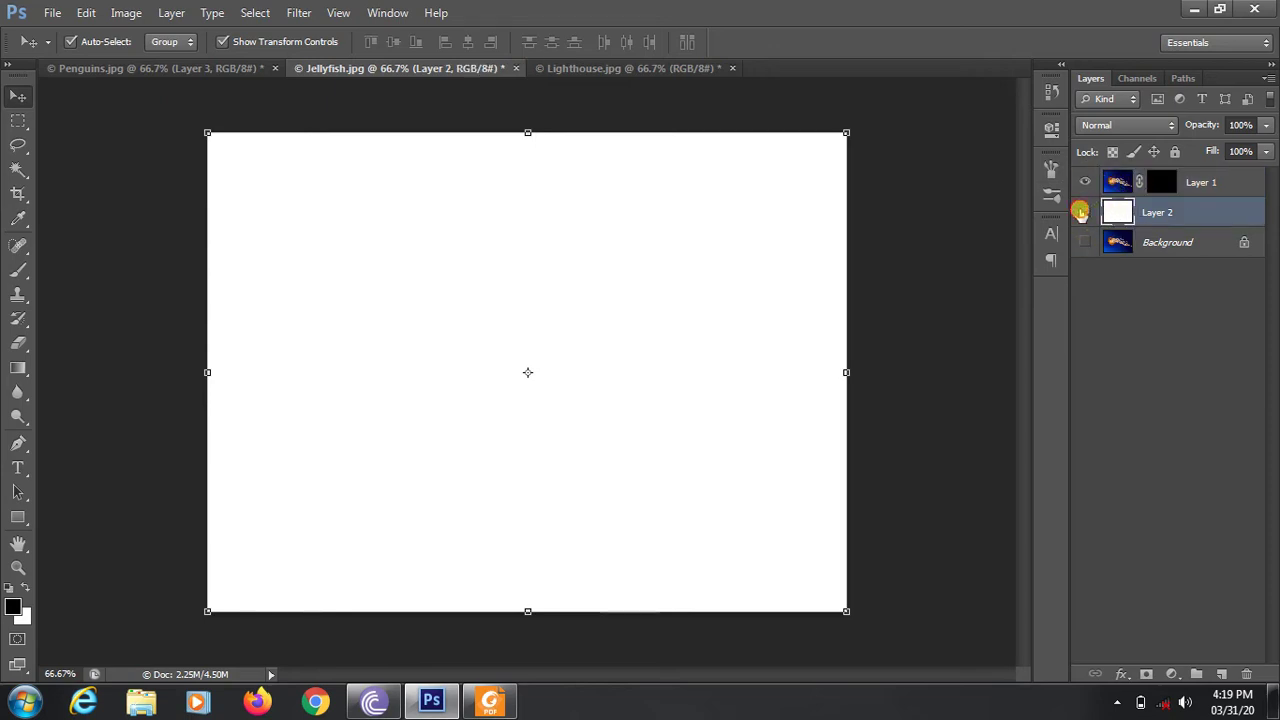
left_click(1084, 212)
left_click(1083, 212)
left_click(1085, 241)
left_click(1165, 182)
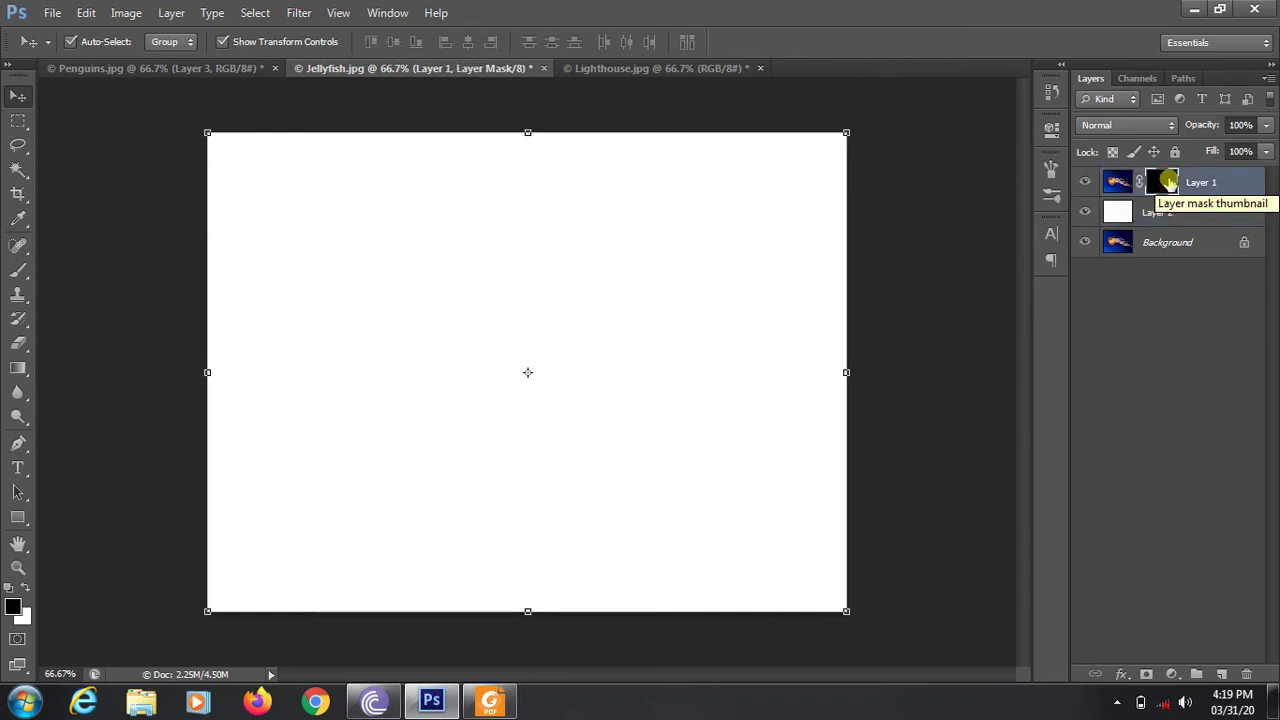
left_click_drag(1168, 181, 1170, 183)
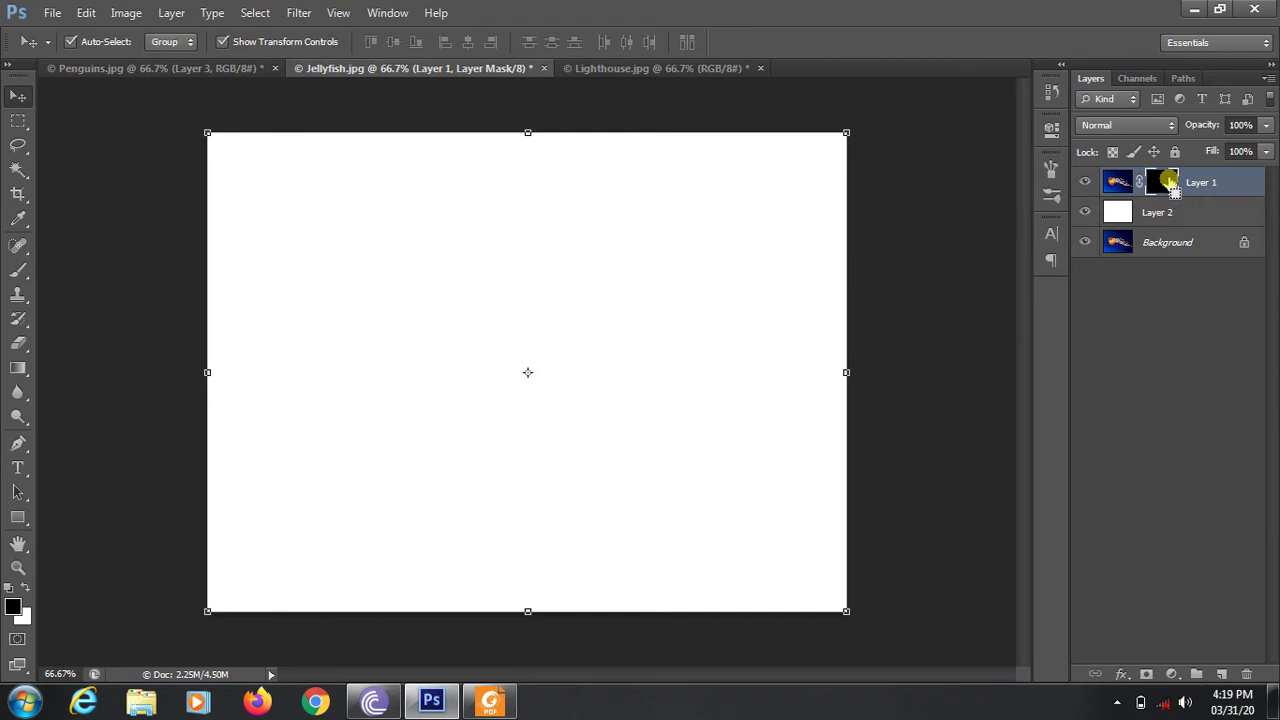
key("ctrl+i")
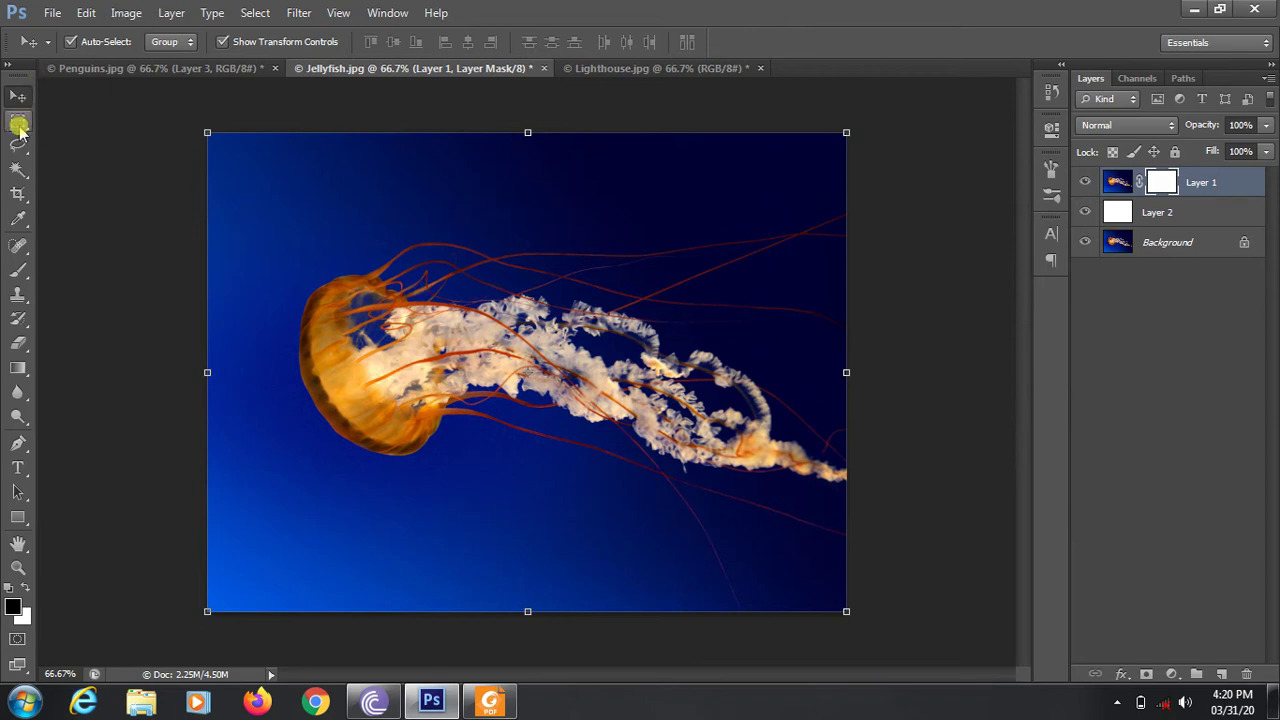
Cycle through the Lasso, Rectangular Marquee and Gradient tools, ending on the Brush tool.
left_click(19, 142)
left_click(20, 118)
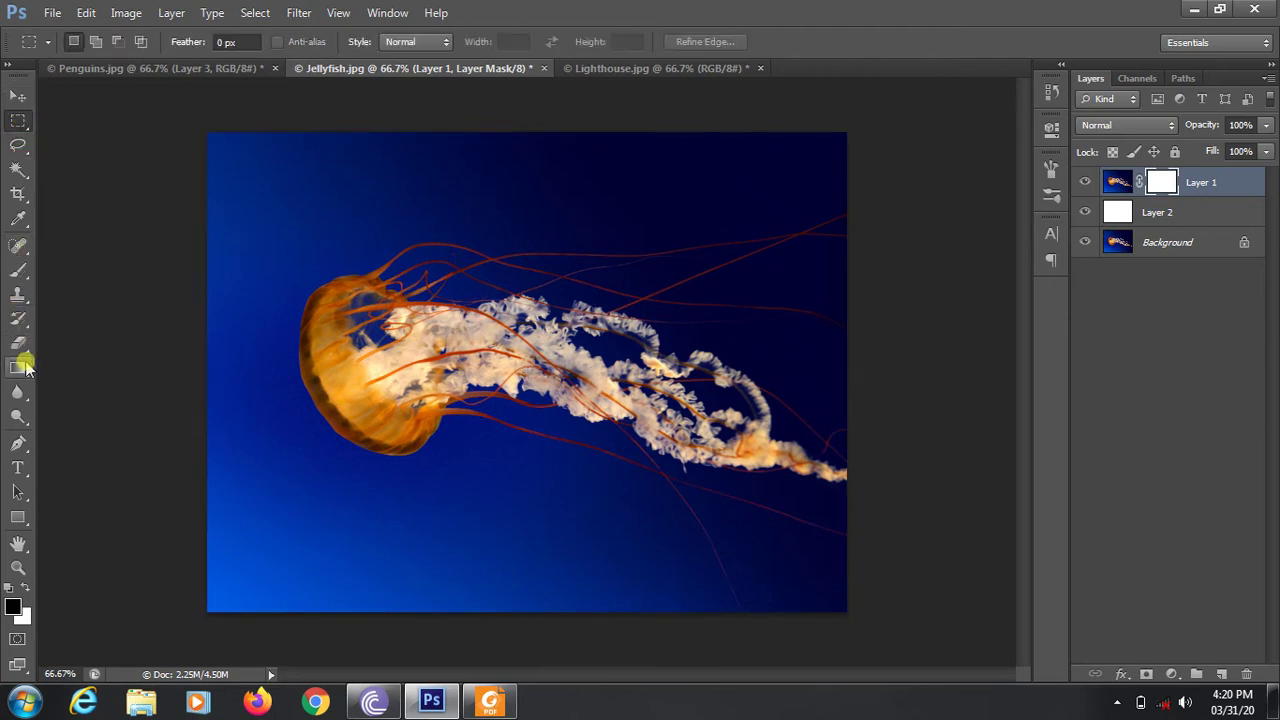
left_click(19, 367)
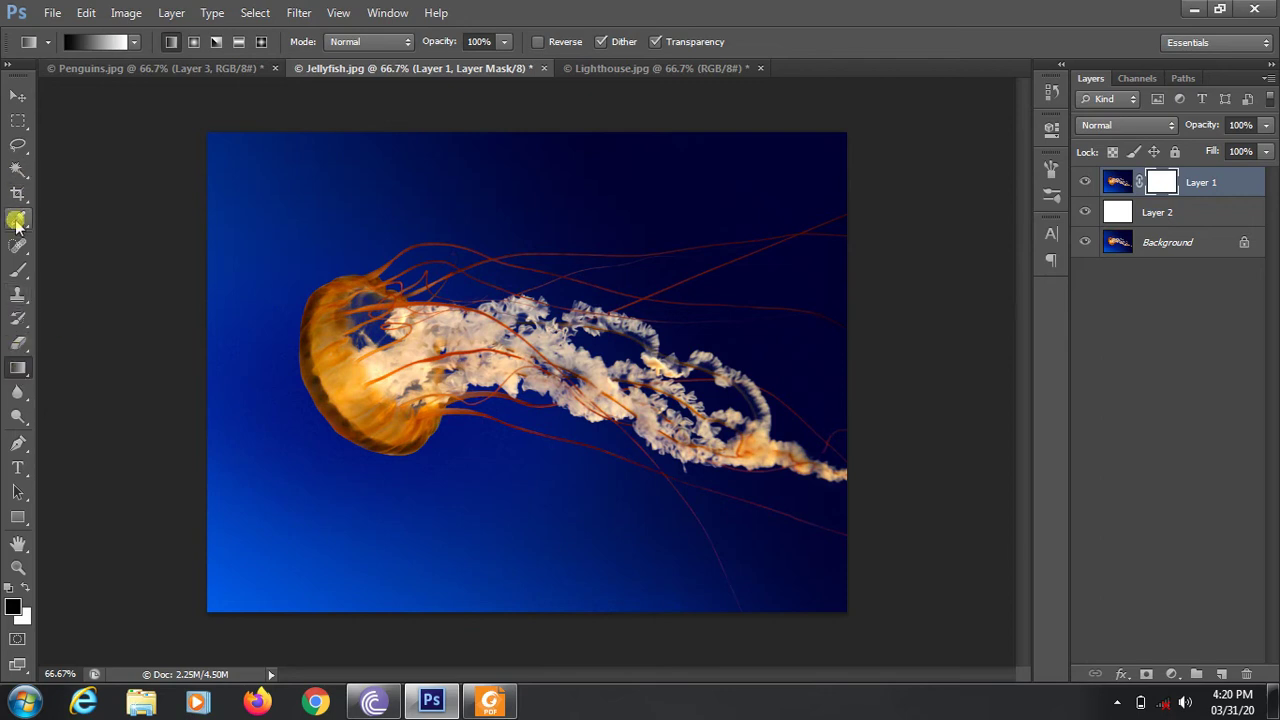
left_click(18, 268)
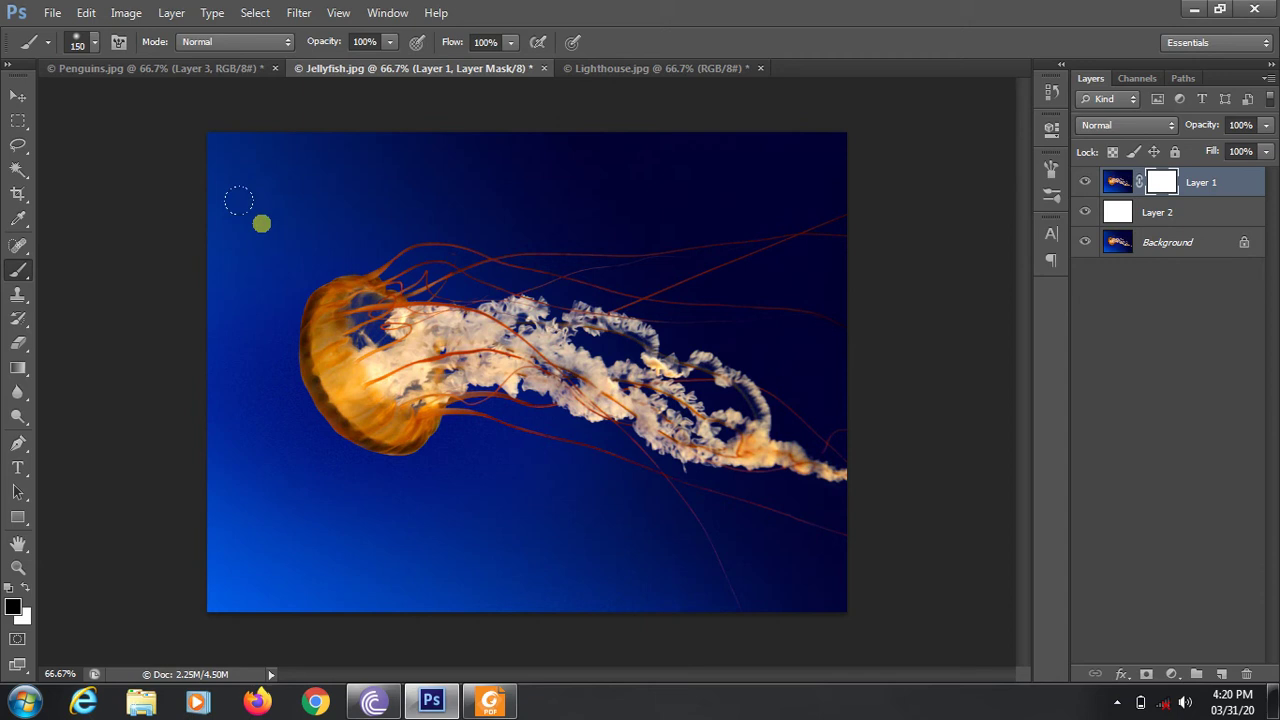
Brush strokes across Layer 1's mask, then fill the entire mask black with Alt+Backspace.
mouse_move(372, 165)
left_mouse_down()
mouse_move(436, 182)
mouse_move(428, 197)
left_mouse_up()
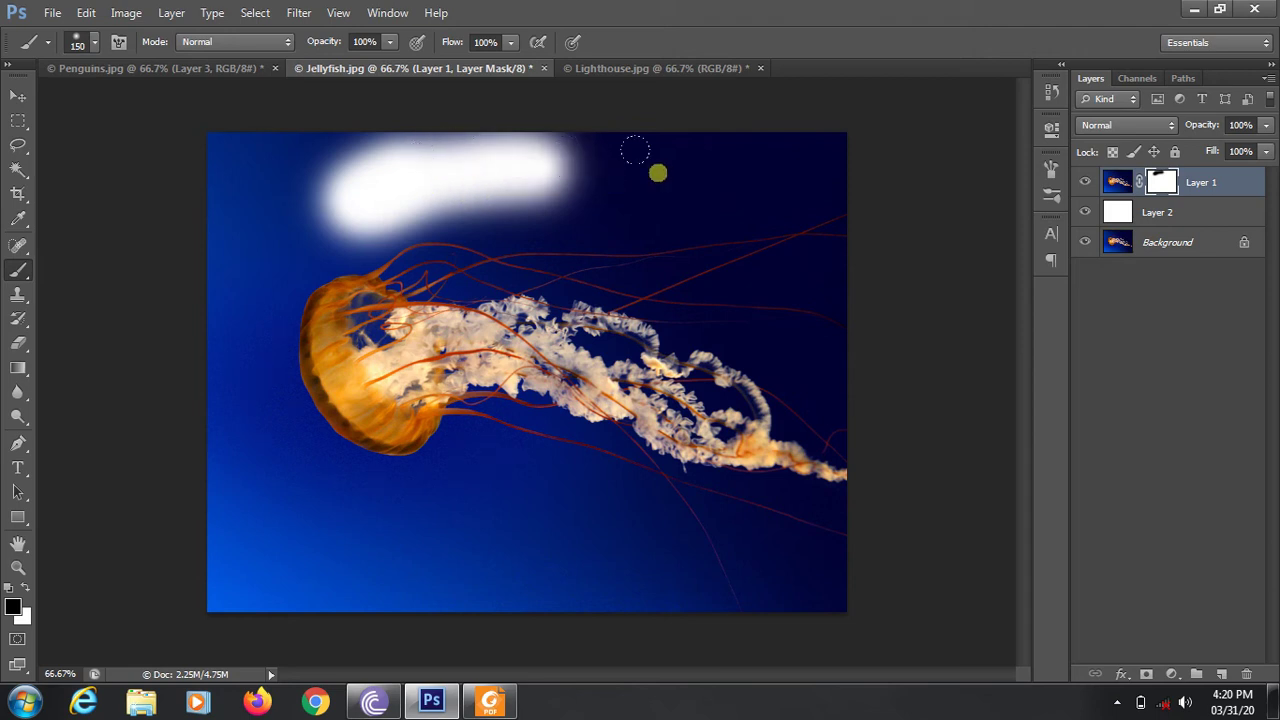
left_click_drag(564, 160, 646, 181)
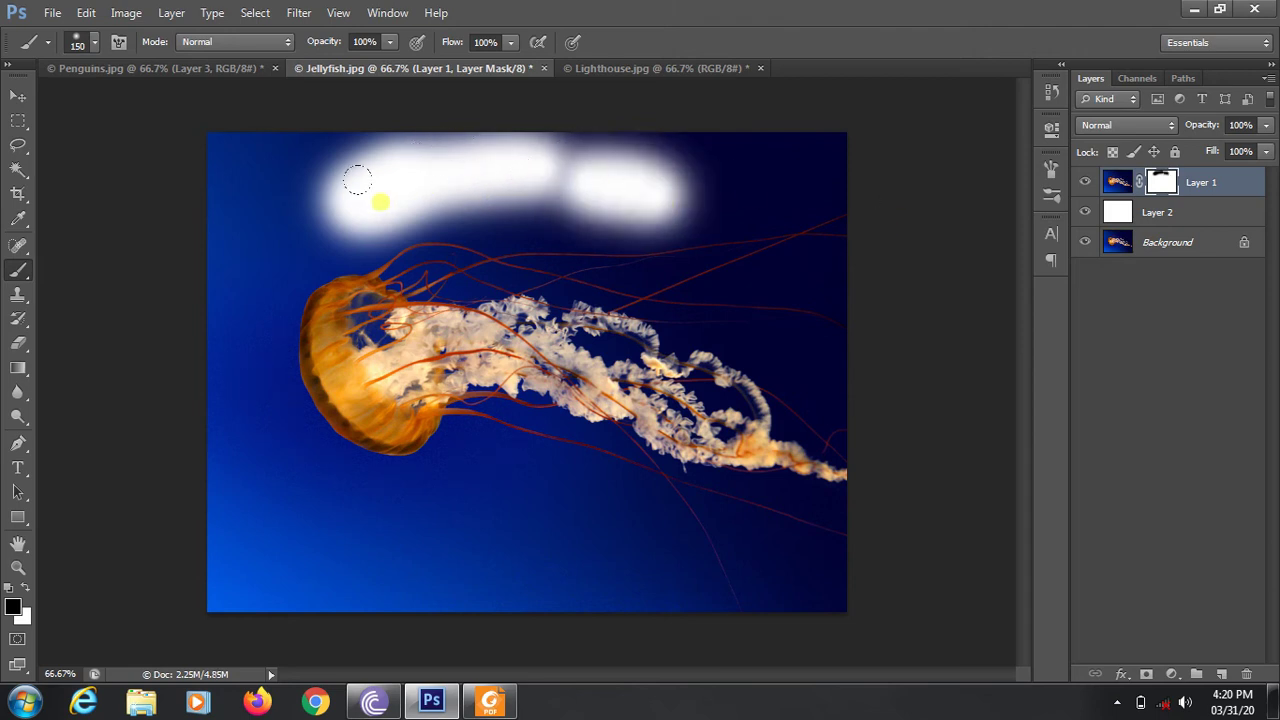
left_click_drag(358, 180, 255, 370)
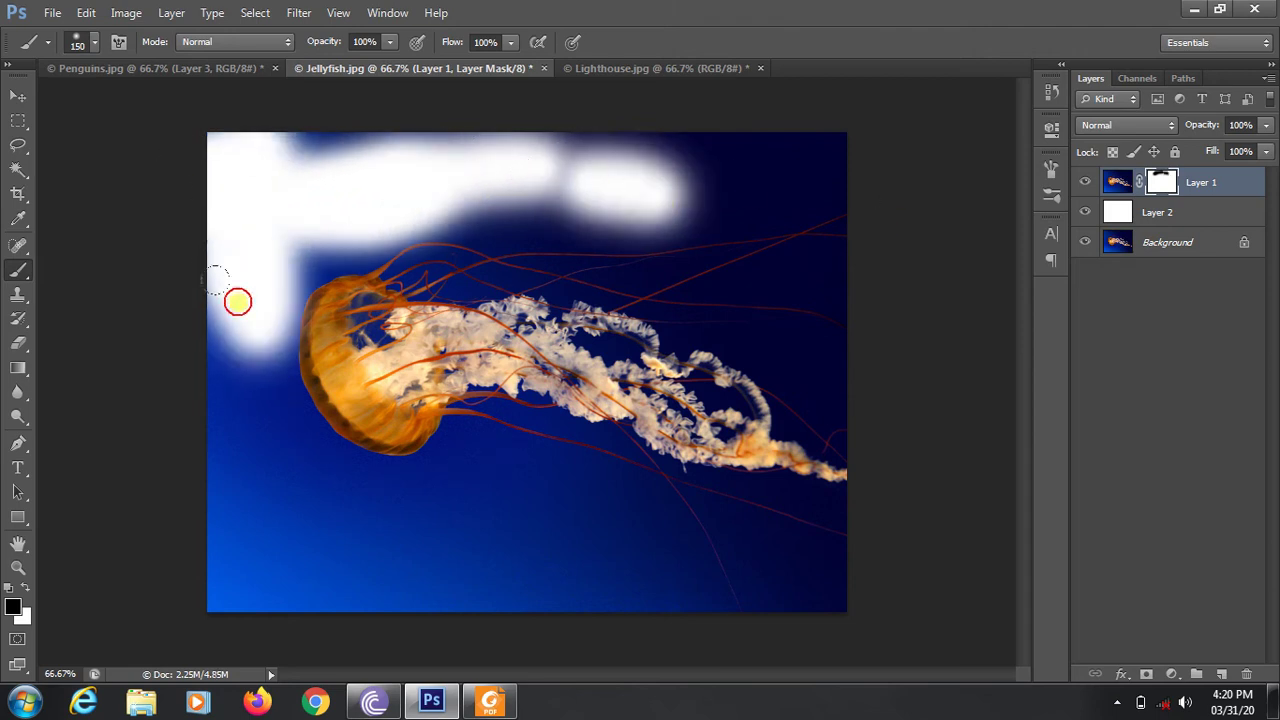
left_click_drag(260, 545, 632, 305)
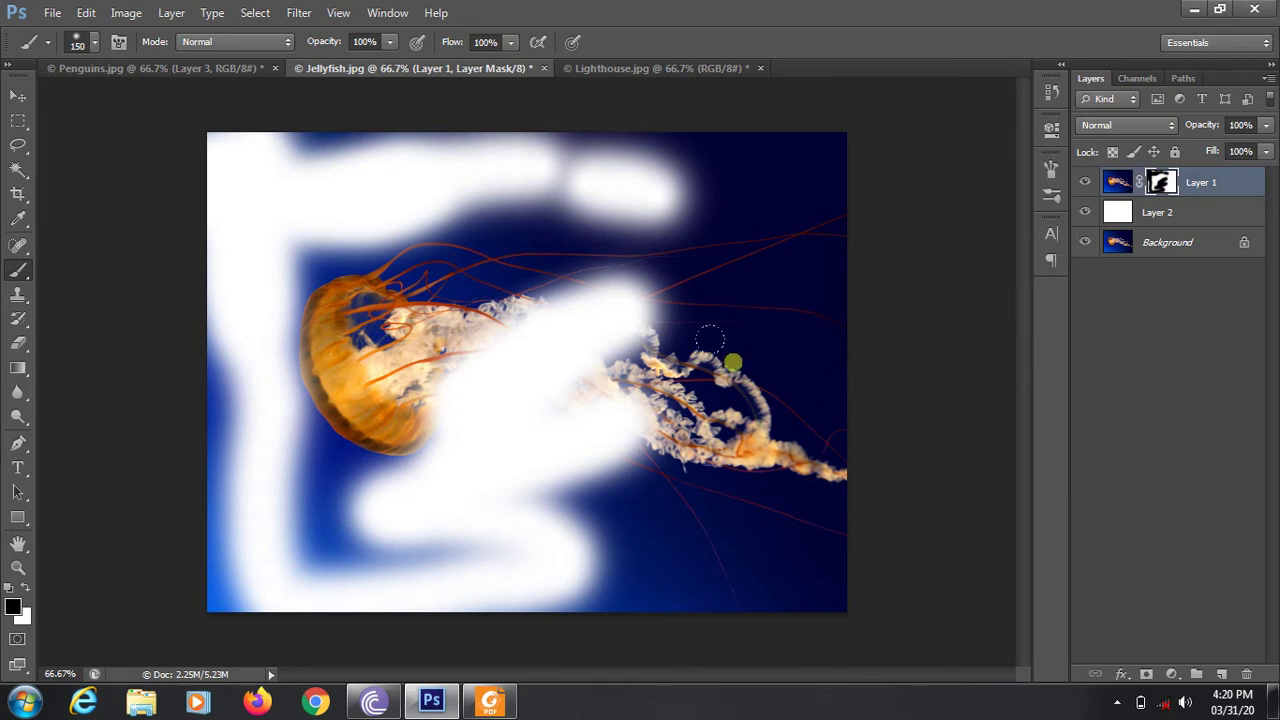
mouse_move(364, 418)
left_mouse_down()
mouse_move(310, 383)
mouse_move(320, 337)
mouse_move(486, 329)
mouse_move(400, 286)
mouse_move(550, 193)
mouse_move(457, 334)
left_mouse_up()
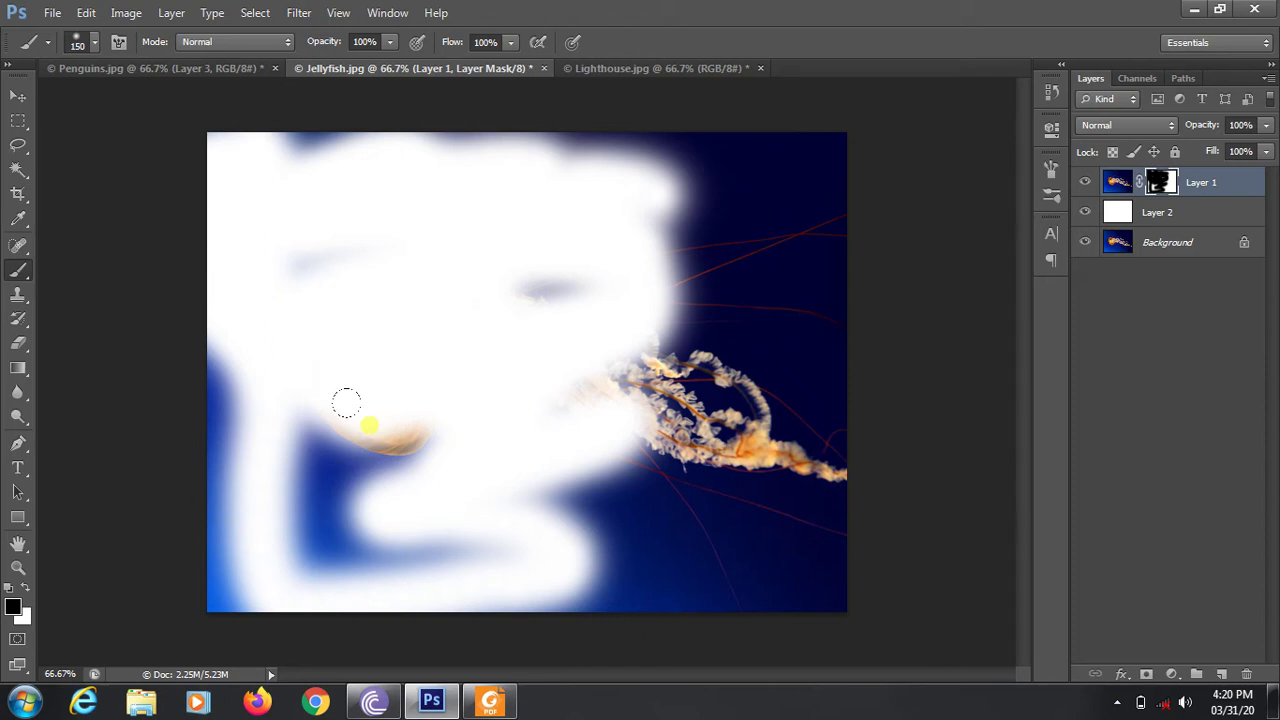
key("alt+BackSpace")
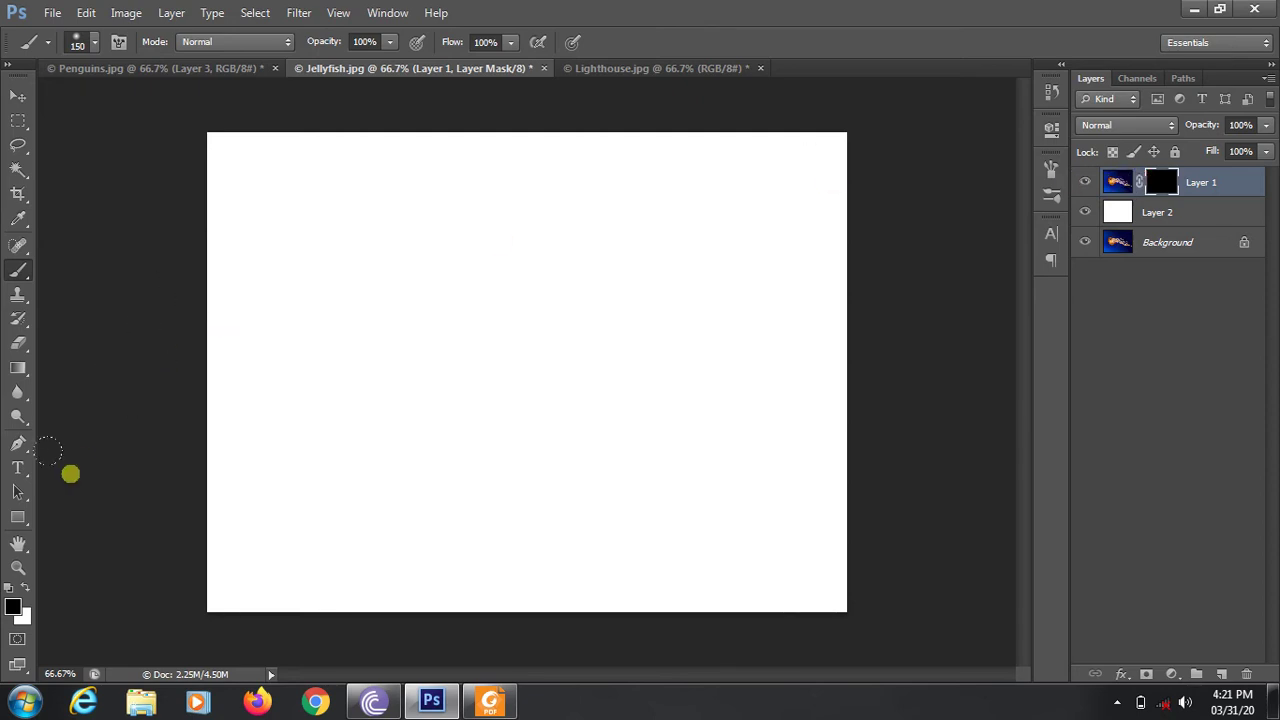
Paint white on the mask to reveal the jellyfish and the area below its bell.
left_click(26, 590)
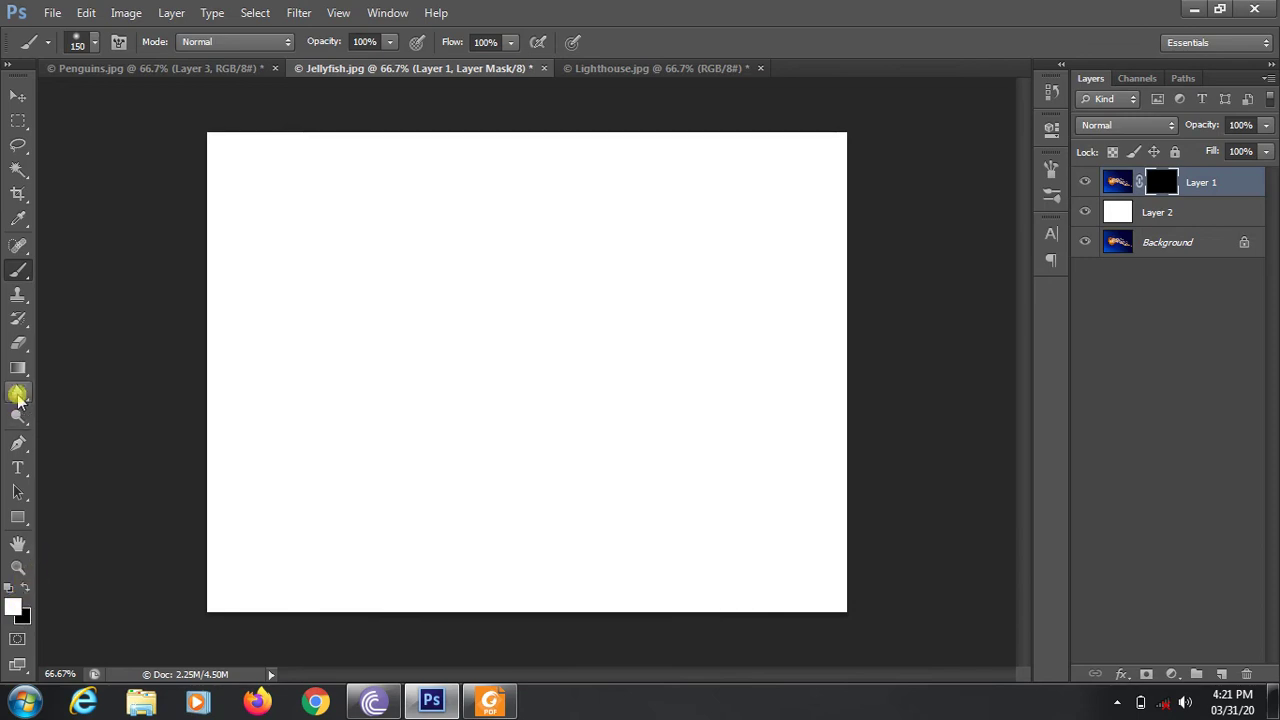
mouse_move(488, 328)
left_mouse_down()
mouse_move(674, 343)
mouse_move(371, 316)
mouse_move(326, 346)
mouse_move(291, 338)
mouse_move(300, 350)
mouse_move(345, 280)
mouse_move(354, 298)
mouse_move(330, 420)
mouse_move(400, 440)
mouse_move(490, 380)
mouse_move(522, 378)
mouse_move(665, 425)
mouse_move(774, 440)
mouse_move(831, 473)
mouse_move(723, 383)
mouse_move(666, 374)
mouse_move(603, 340)
mouse_move(694, 289)
mouse_move(570, 265)
mouse_move(438, 298)
mouse_move(410, 265)
mouse_move(714, 263)
mouse_move(854, 203)
mouse_move(763, 280)
mouse_move(873, 343)
mouse_move(849, 440)
mouse_move(800, 495)
mouse_move(494, 411)
mouse_move(490, 450)
left_mouse_up()
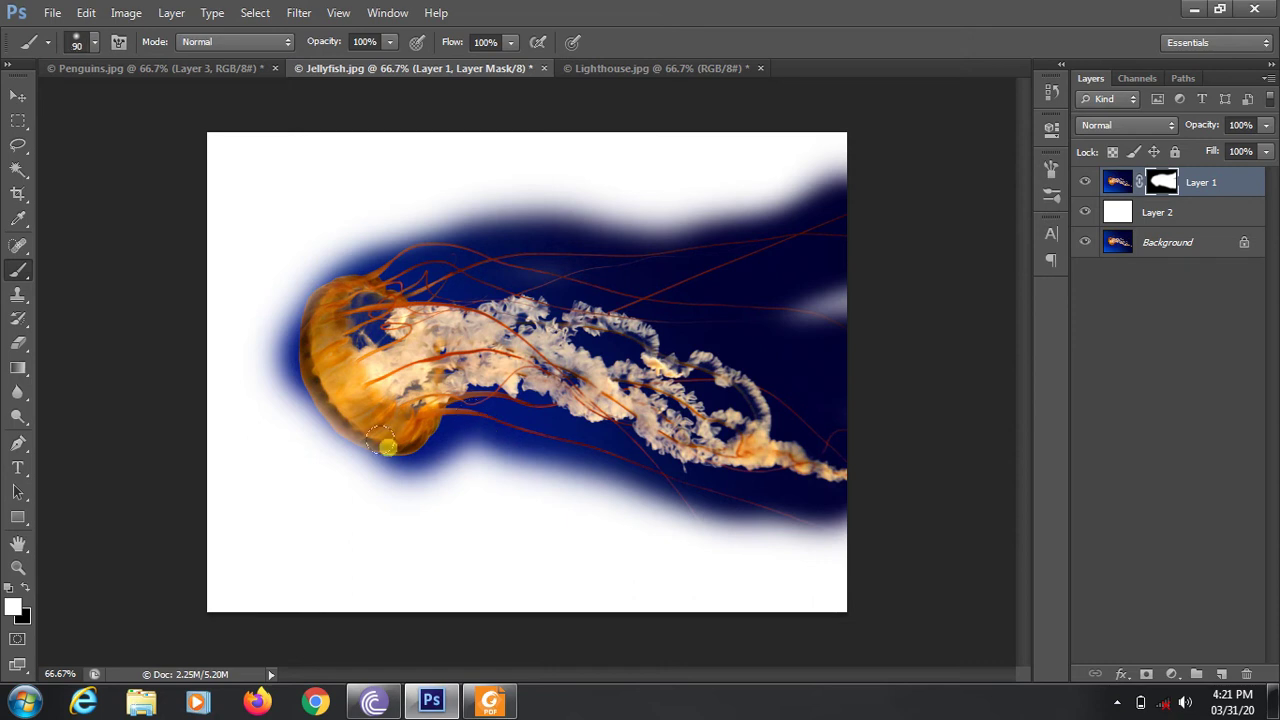
mouse_move(394, 460)
left_mouse_down()
mouse_move(410, 481)
mouse_move(451, 446)
left_mouse_up()
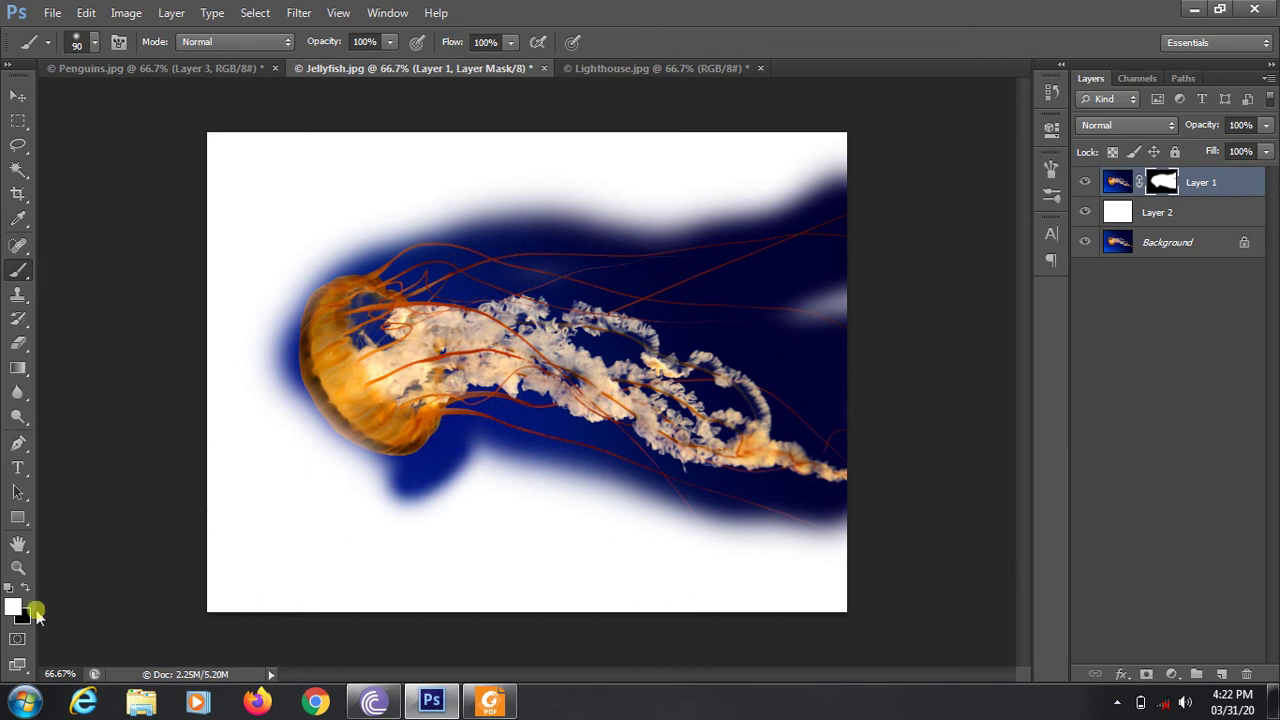
Paint black to hide blue water below the bell, along the right edge and left of the bell.
mouse_move(396, 462)
left_mouse_down()
mouse_move(388, 487)
mouse_move(467, 457)
mouse_move(519, 472)
mouse_move(540, 463)
mouse_move(880, 574)
mouse_move(848, 497)
left_mouse_up()
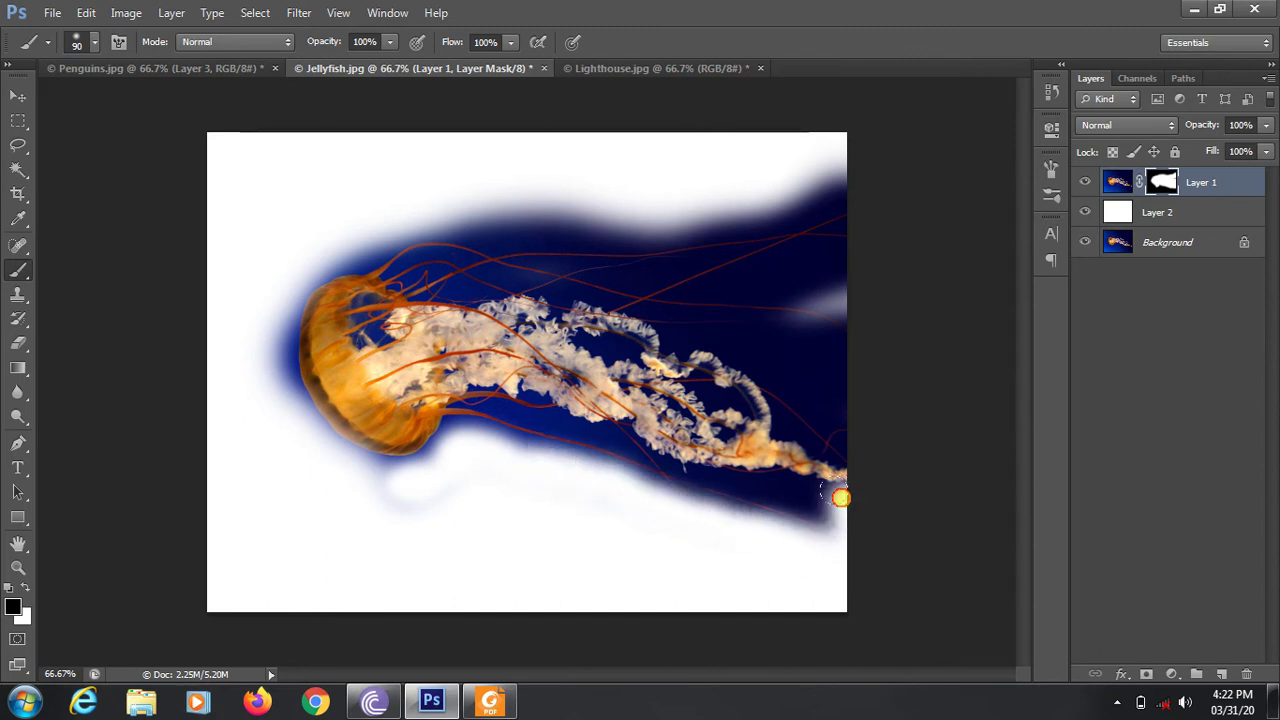
left_click(840, 497)
mouse_move(843, 412)
left_mouse_down()
mouse_move(831, 337)
mouse_move(686, 320)
mouse_move(863, 409)
mouse_move(840, 343)
mouse_move(794, 294)
mouse_move(689, 309)
mouse_move(783, 283)
mouse_move(843, 252)
mouse_move(749, 286)
mouse_move(877, 229)
mouse_move(838, 304)
mouse_move(808, 328)
left_mouse_up()
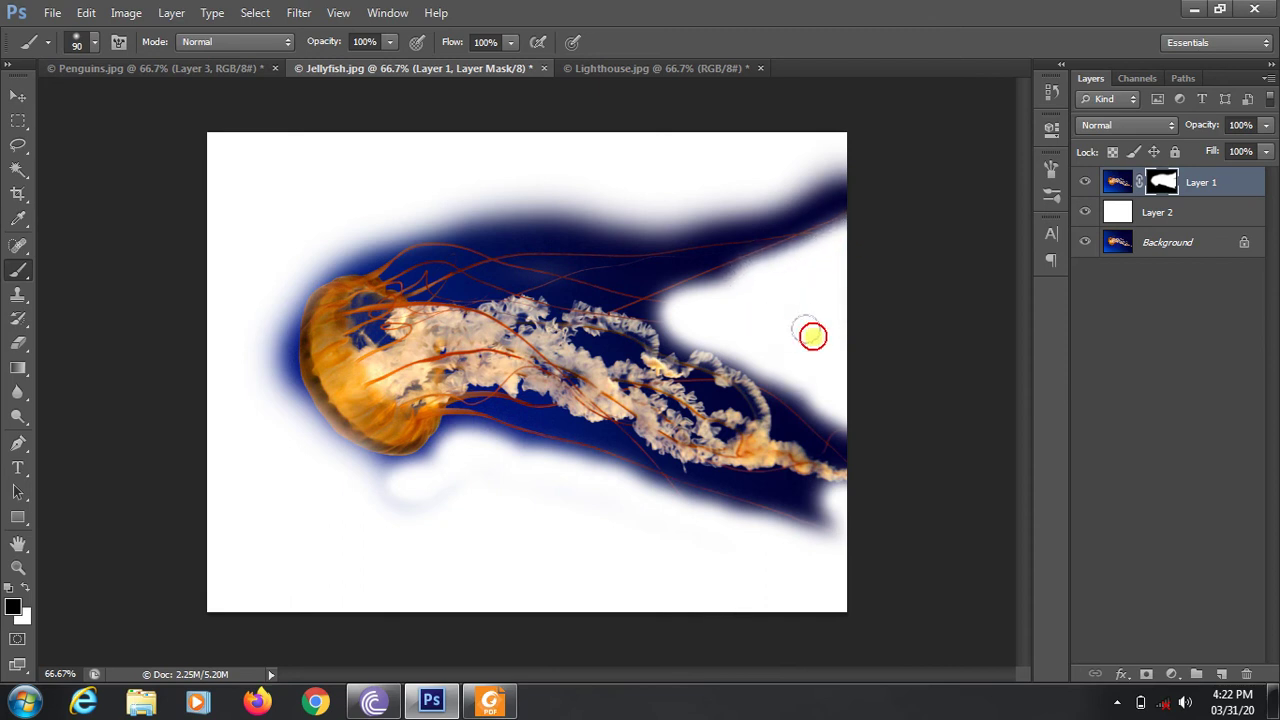
left_click_drag(886, 486, 874, 502)
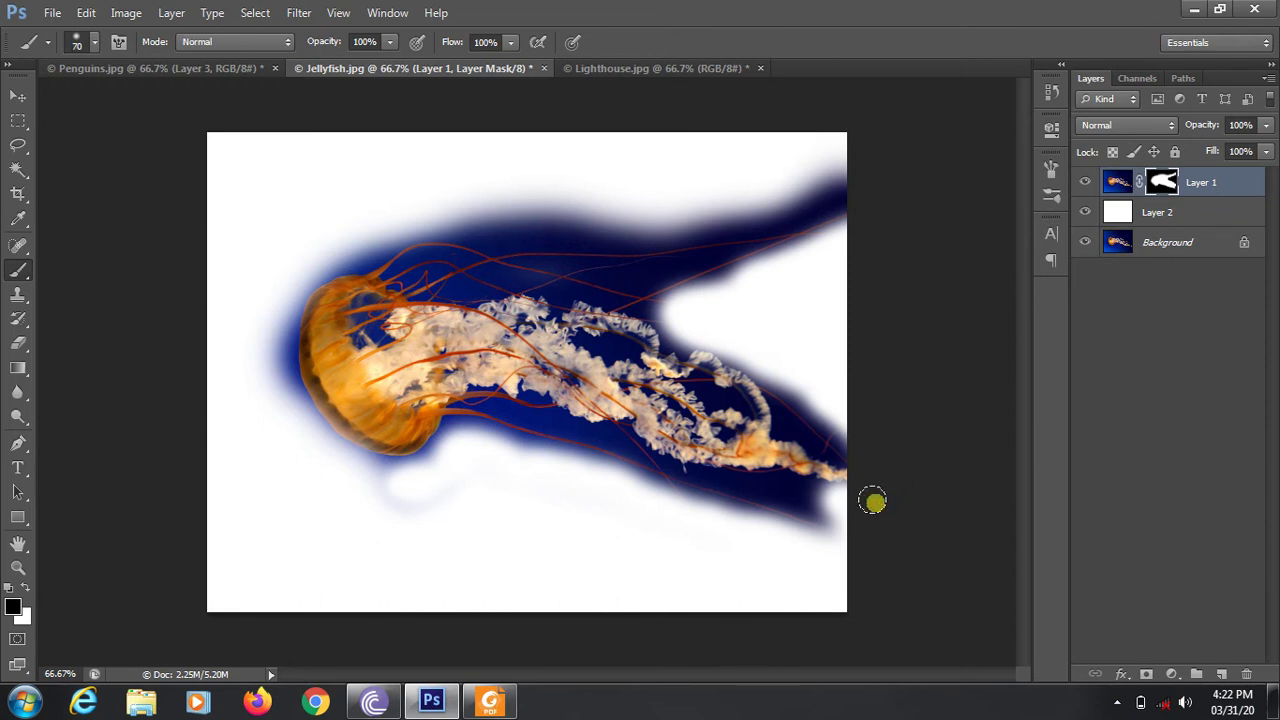
mouse_move(771, 471)
left_mouse_down()
mouse_move(773, 485)
mouse_move(729, 480)
mouse_move(860, 516)
left_mouse_up()
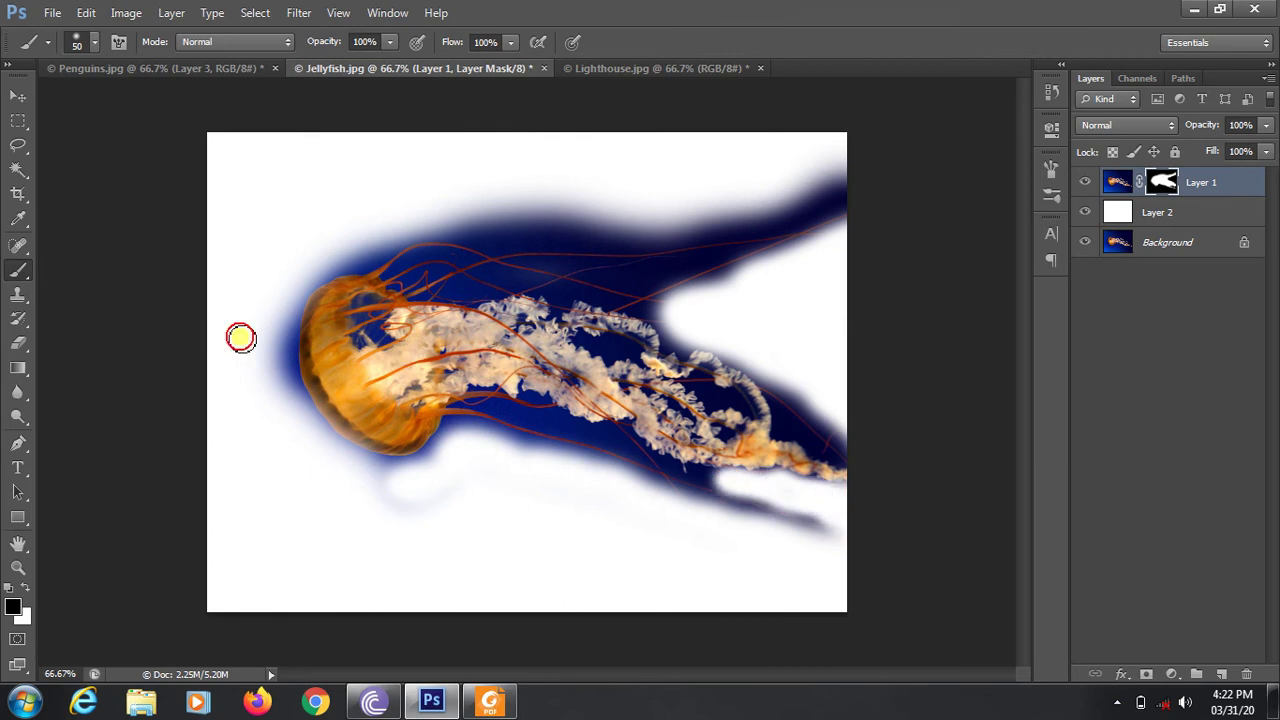
mouse_move(275, 326)
left_mouse_down()
mouse_move(297, 394)
mouse_move(271, 343)
mouse_move(329, 263)
mouse_move(438, 221)
mouse_move(534, 227)
mouse_move(339, 253)
left_mouse_up()
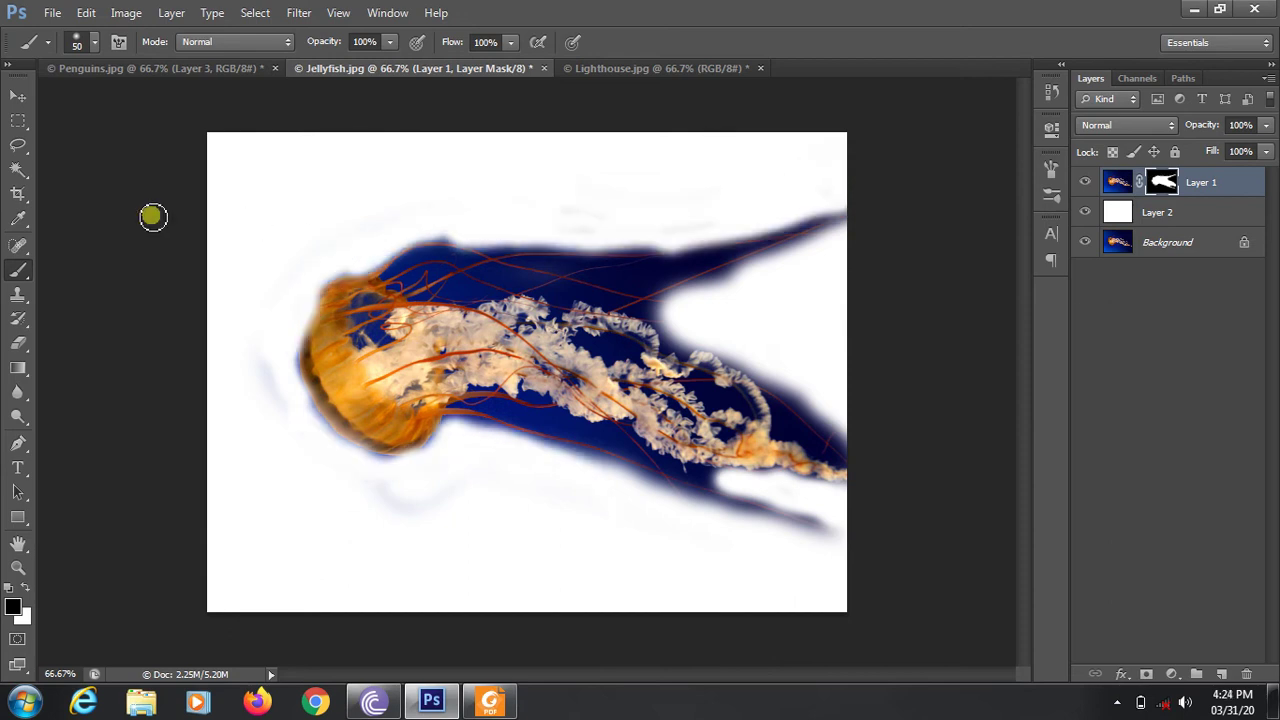
With the Magic Wand, select and fill blue patches above and below the tentacles on the mask.
left_click(18, 168)
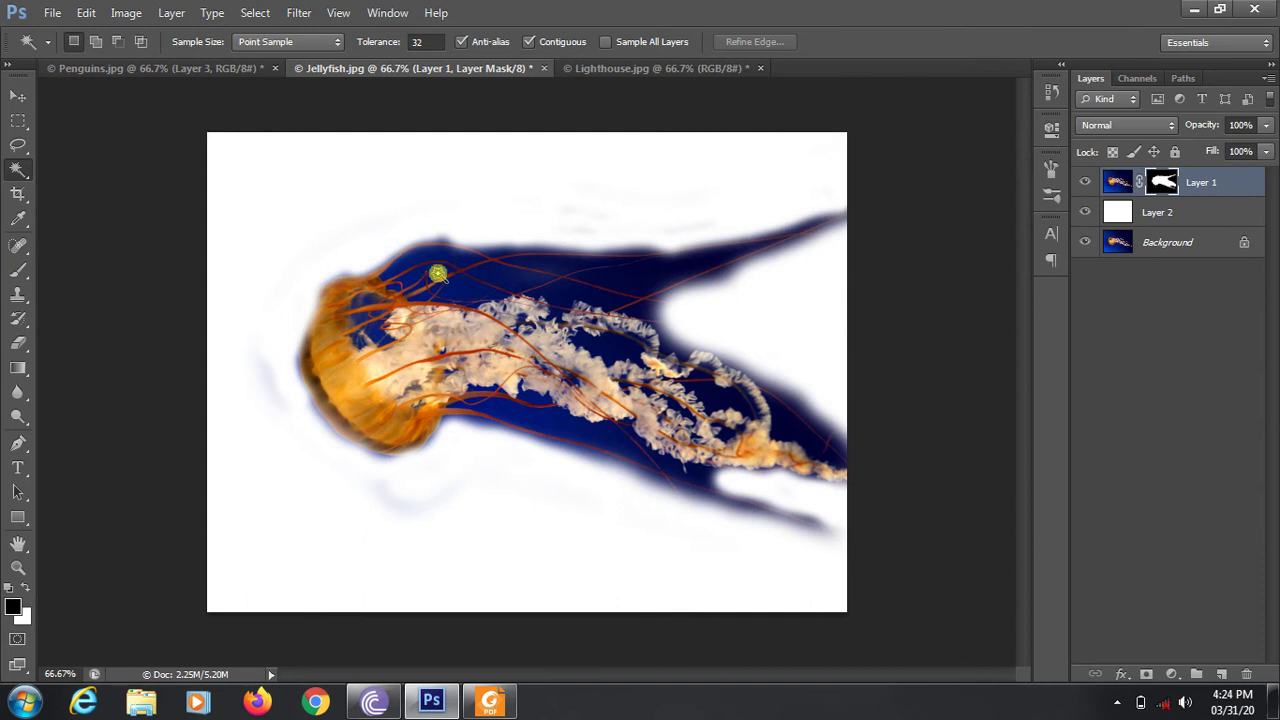
left_click(498, 273)
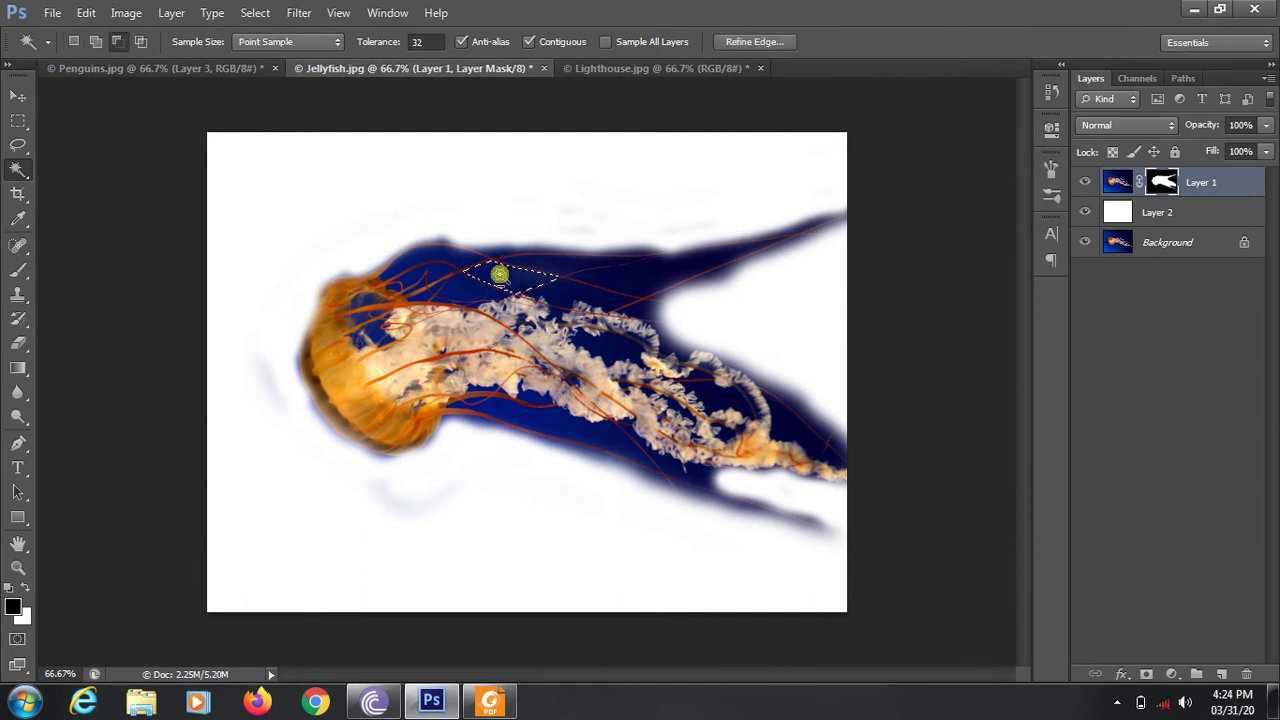
key("alt+BackSpace")
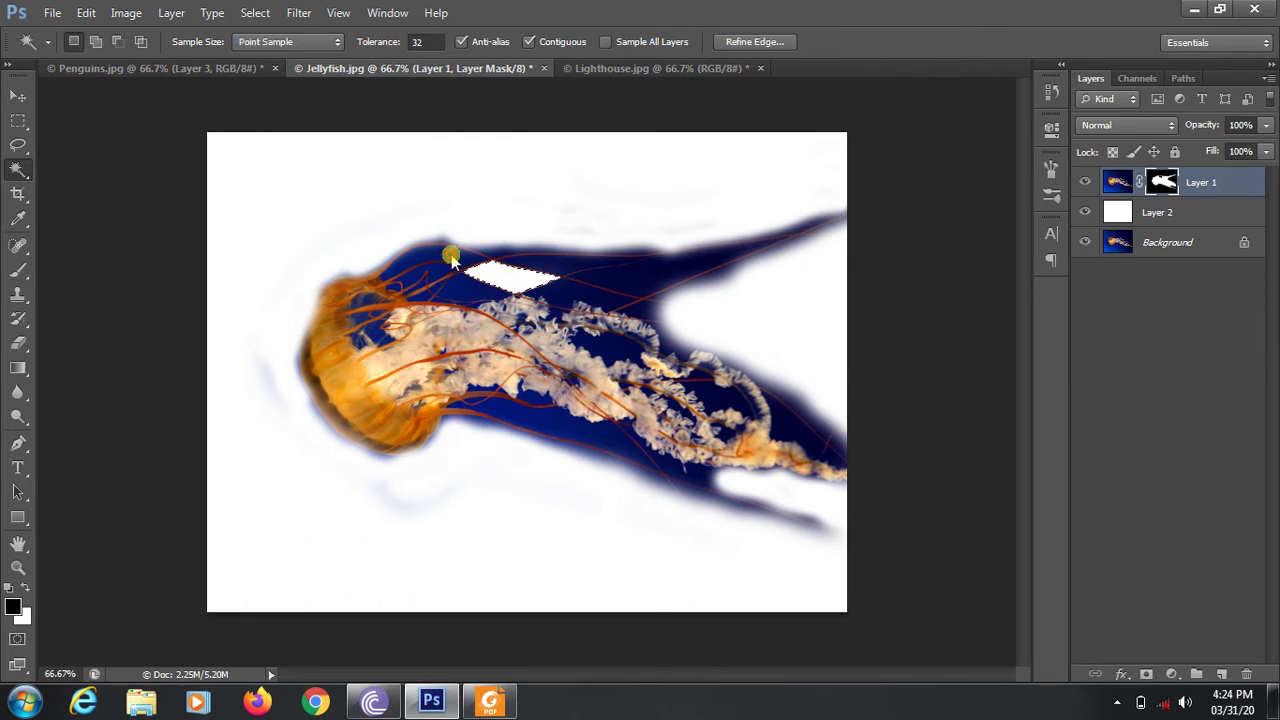
key("alt+BackSpace")
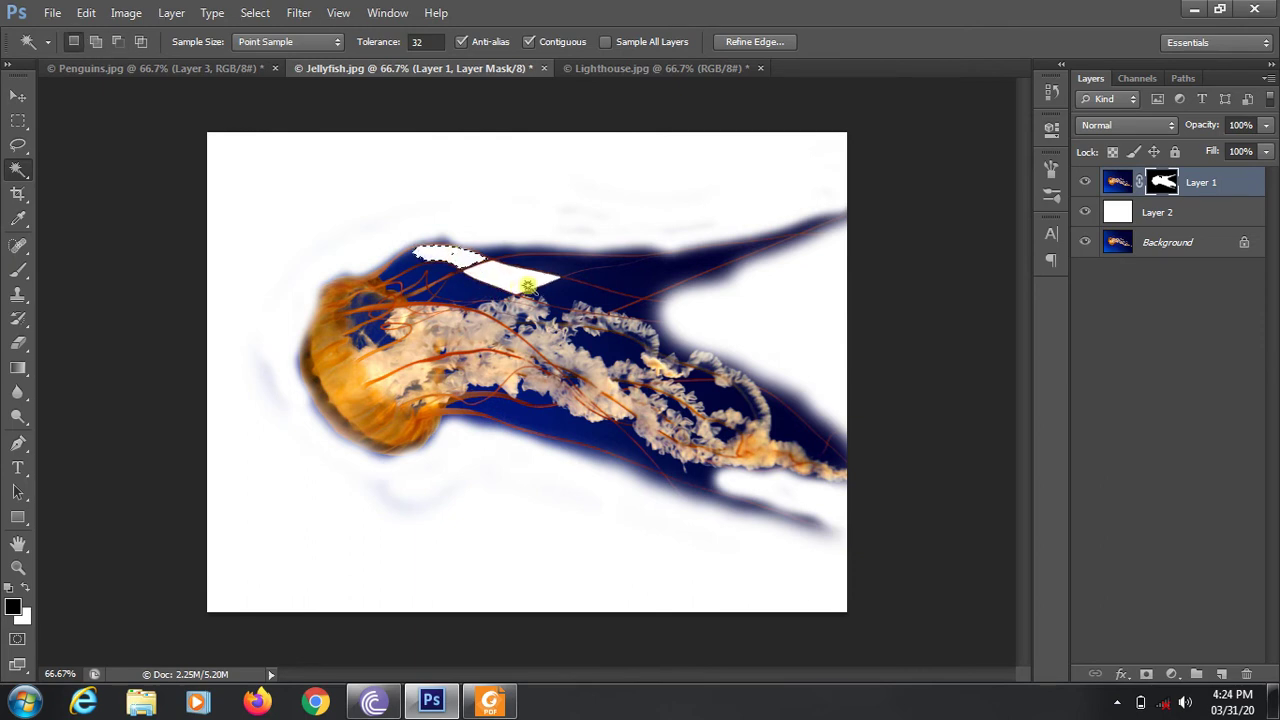
left_click(455, 297)
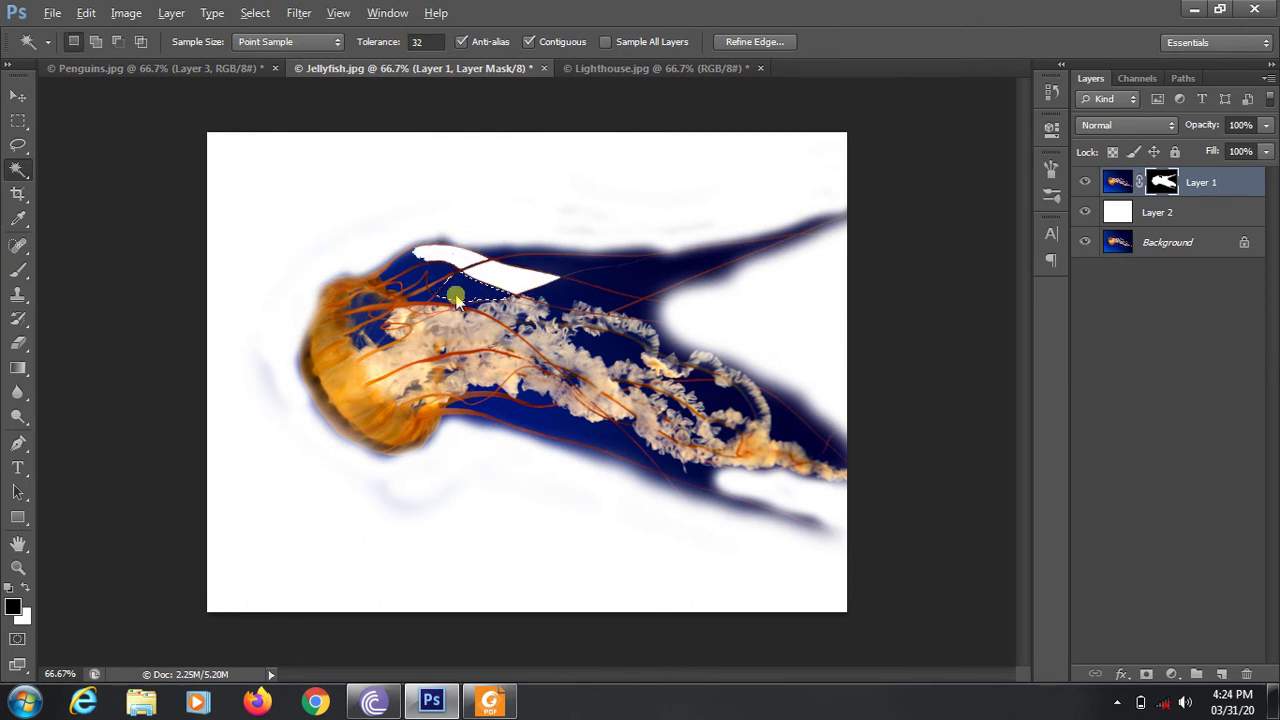
key("alt+BackSpace")
left_click(535, 416)
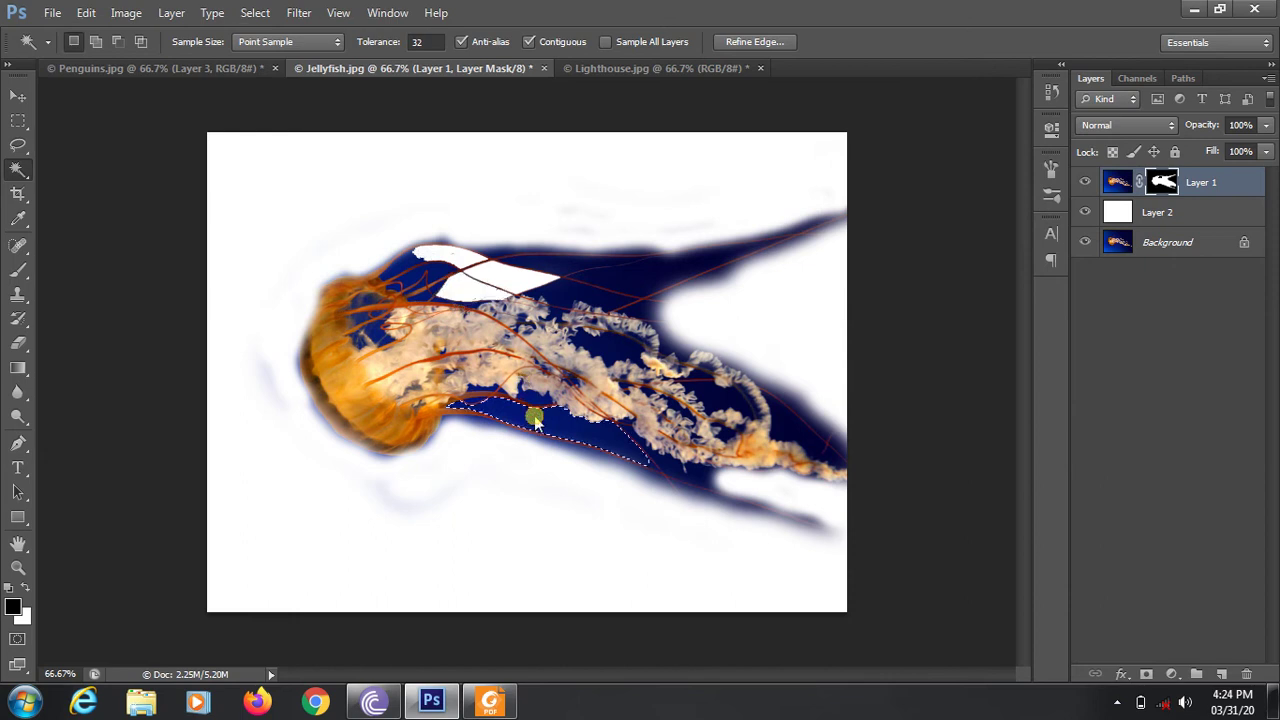
key("alt+BackSpace")
Fill the upper blue area, realign the selection outline with the white area, and deselect.
left_click(636, 278)
left_click(640, 280)
key("alt+BackSpace")
left_click_drag(643, 277, 587, 270)
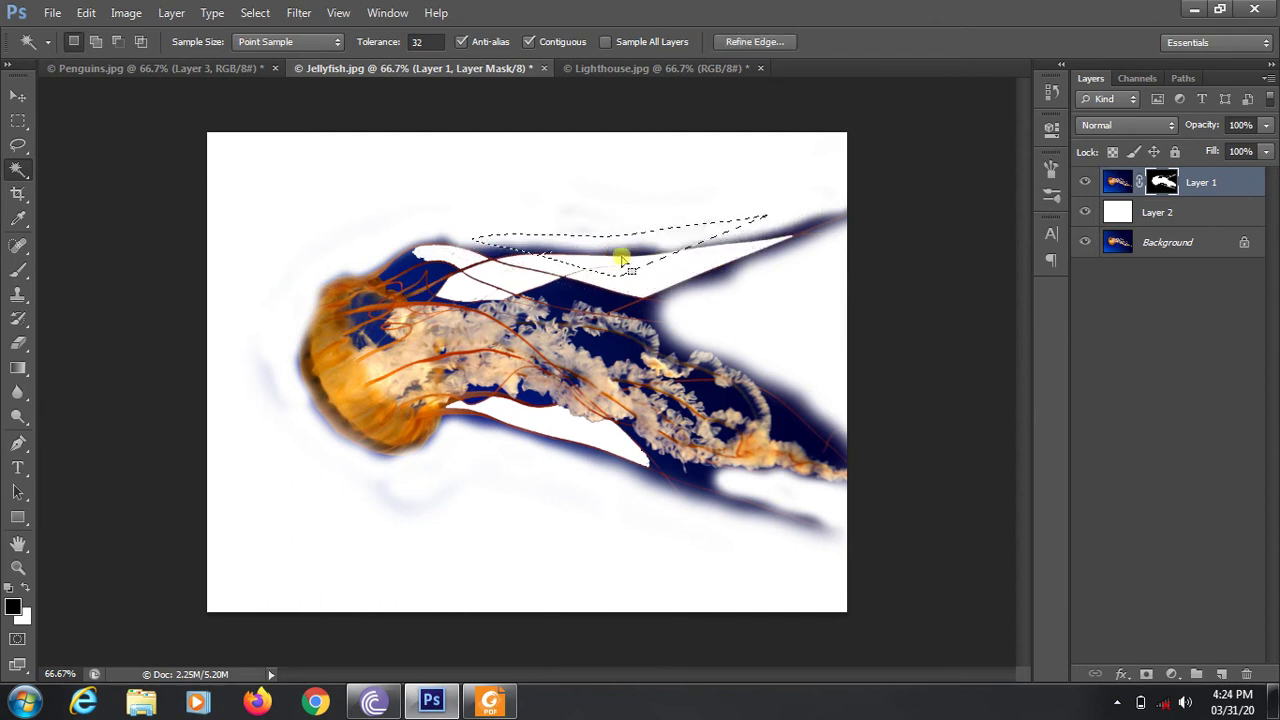
left_click_drag(587, 270, 622, 259)
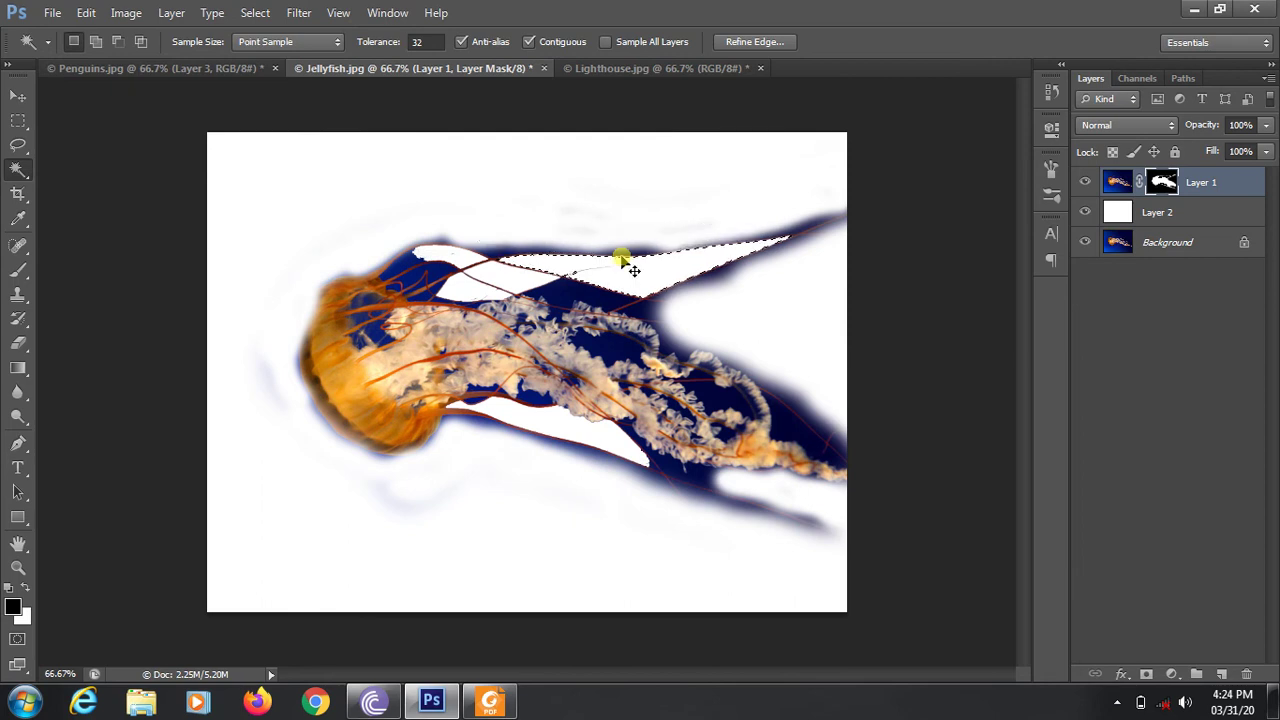
key("ctrl+d")
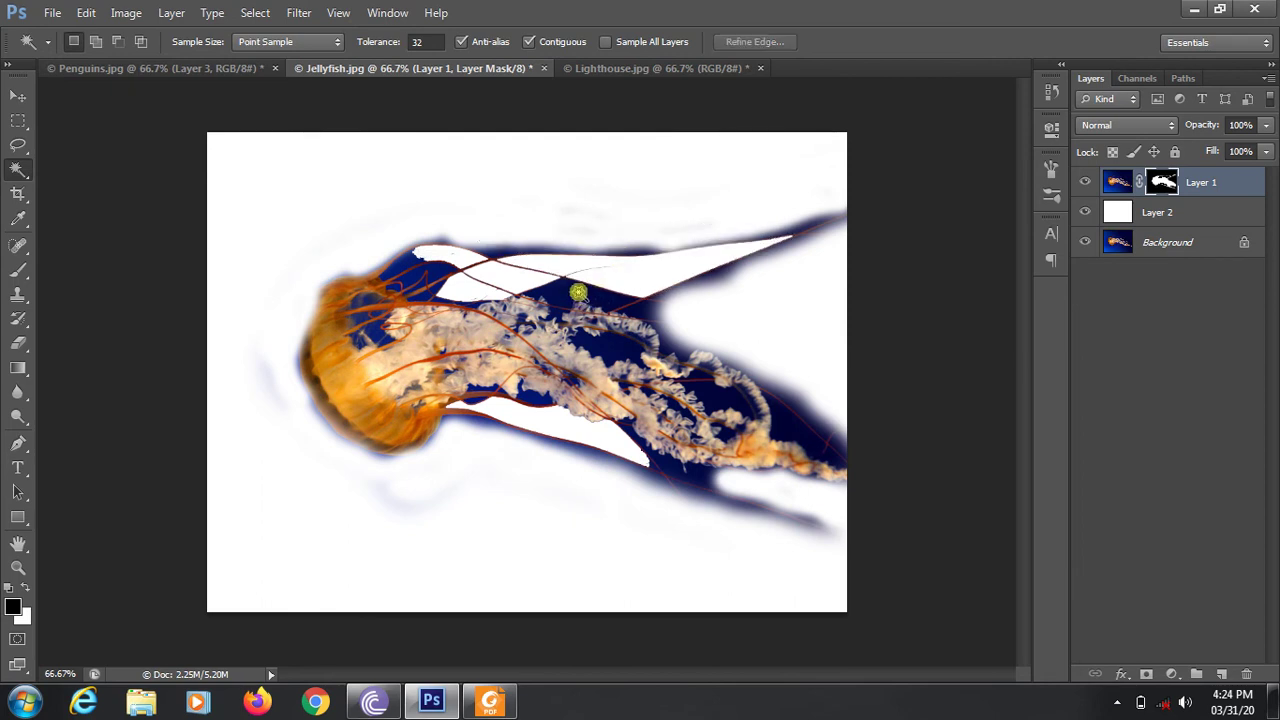
Fill the dark-blue patches between the tentacles and near the jellyfish head, then deselect.
left_click(579, 290)
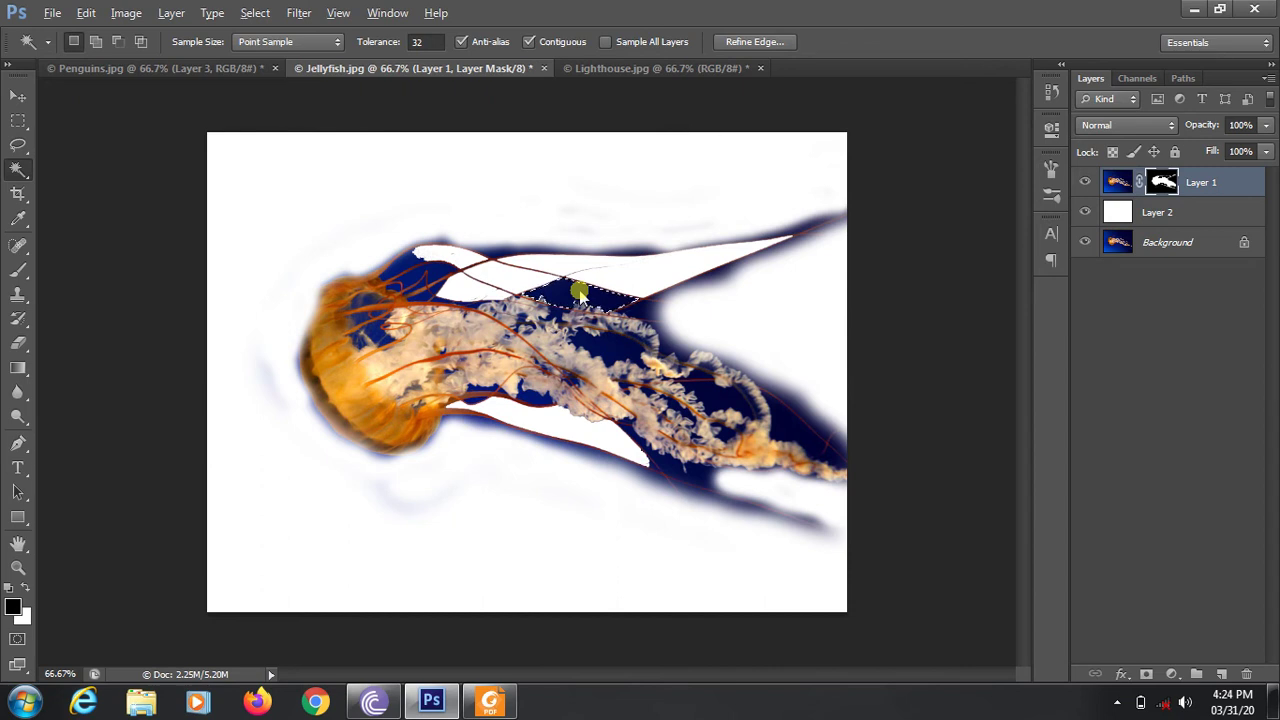
key("alt+BackSpace")
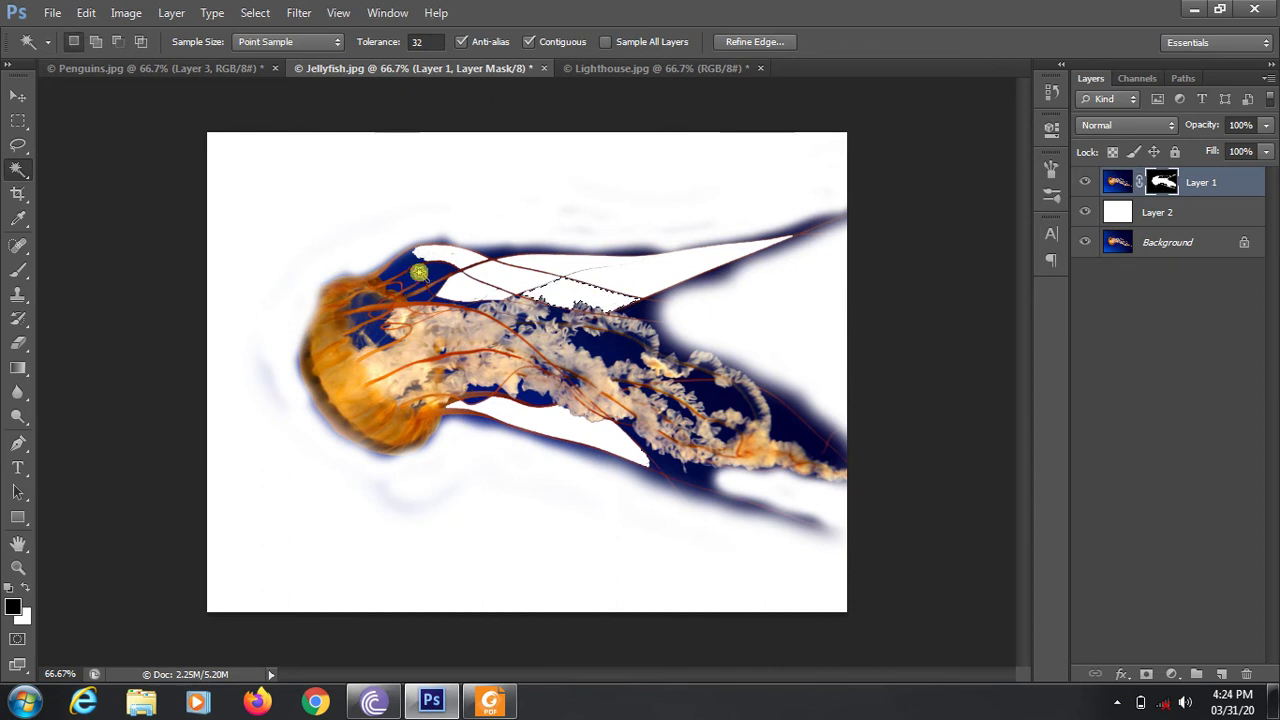
left_click(405, 263)
key("alt+BackSpace")
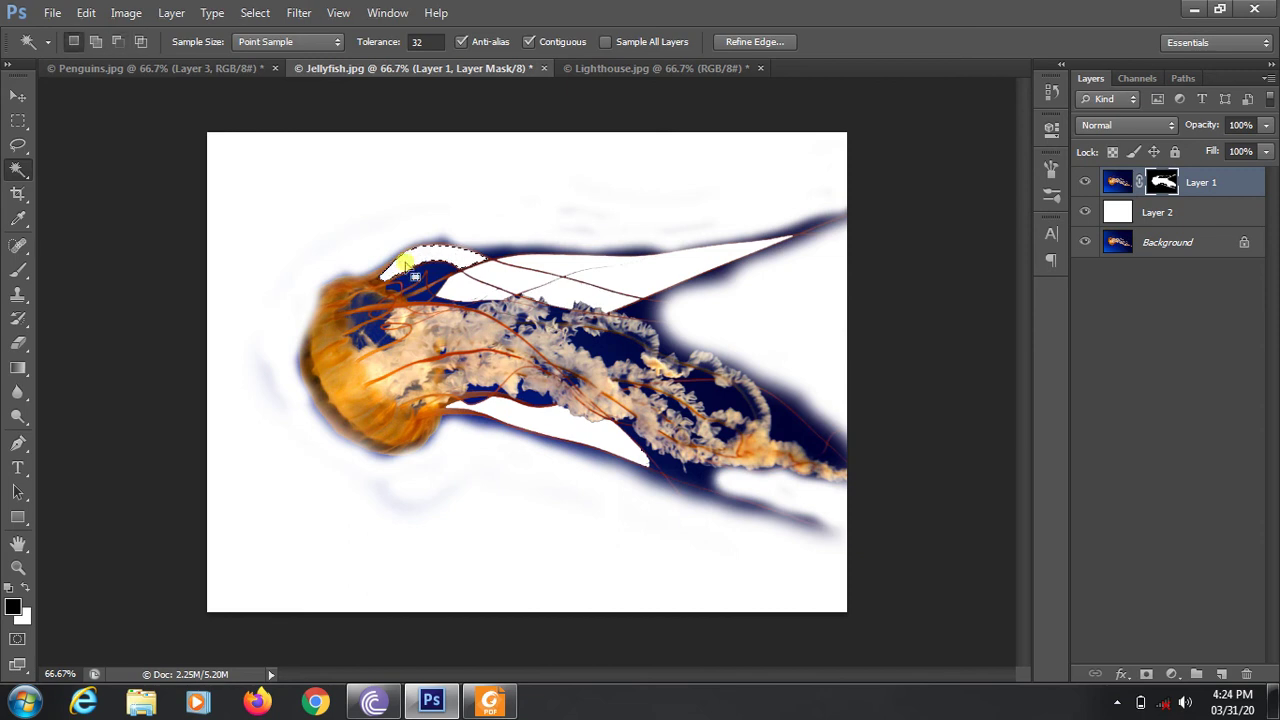
left_click(424, 277)
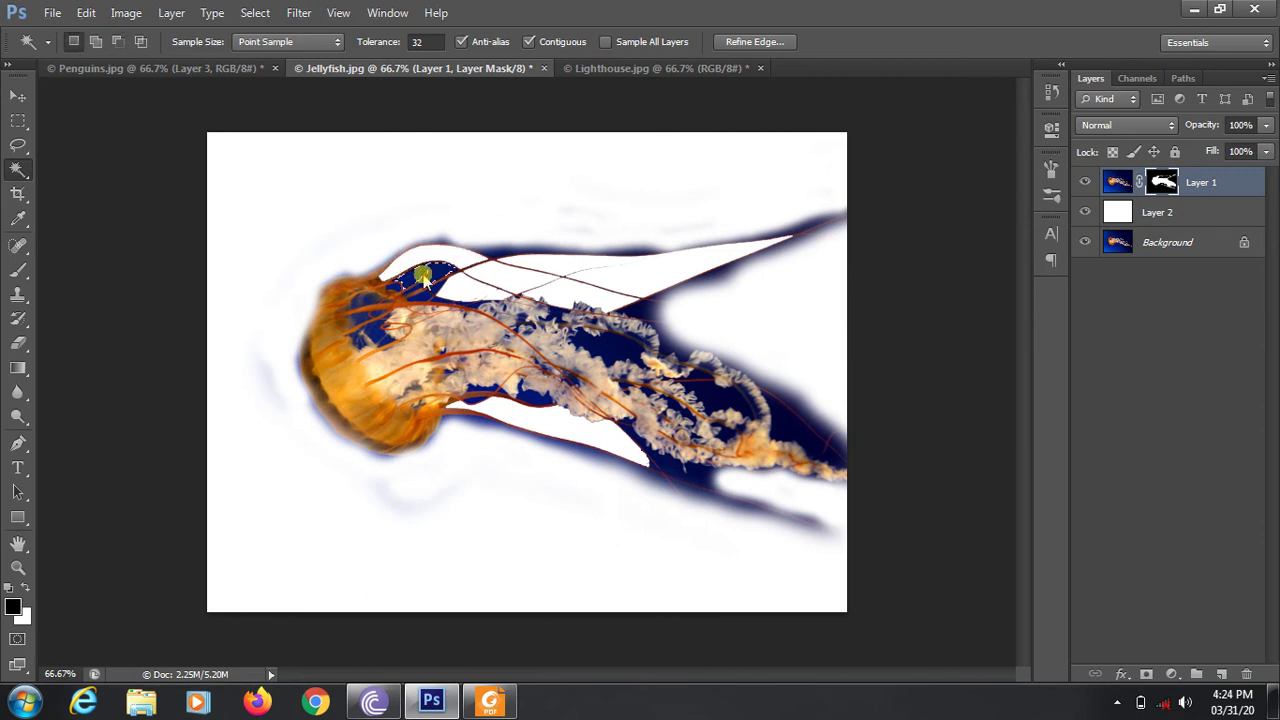
key("alt+BackSpace")
key("ctrl+d")
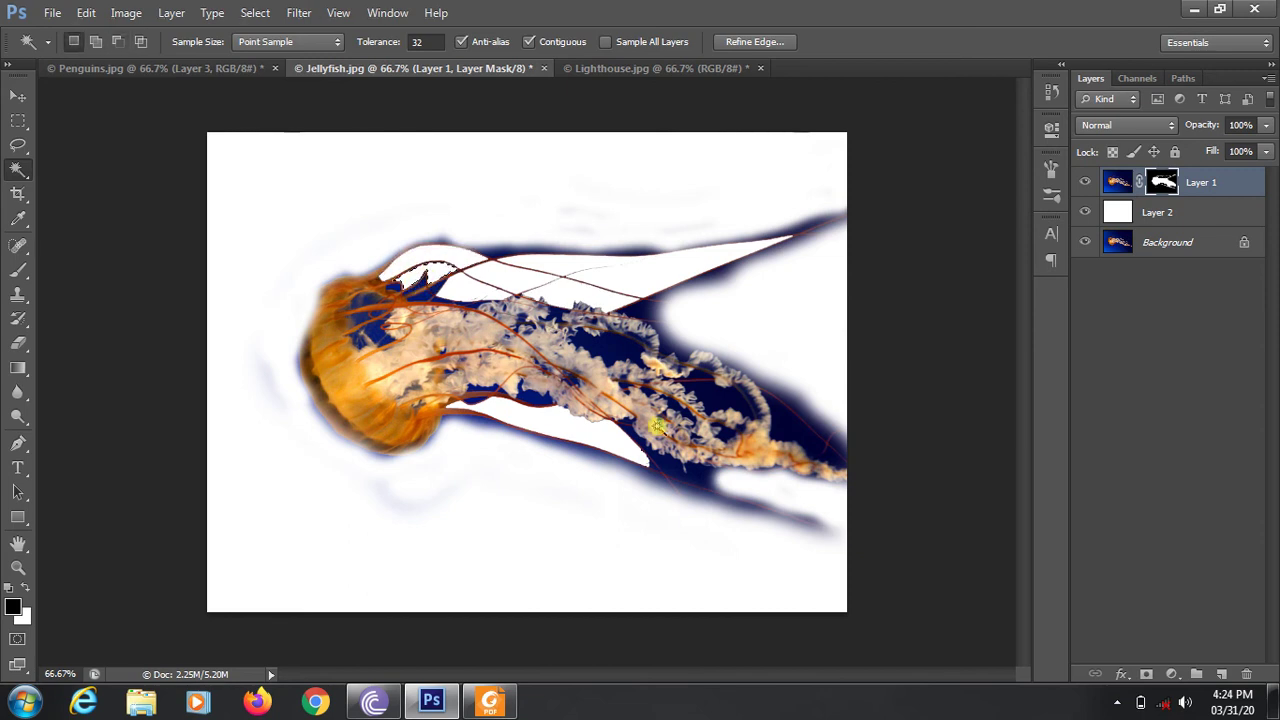
Fill the dark-blue fringes around the tentacle tip and the bluish region to the upper right.
left_click(789, 428)
key("alt+BackSpace")
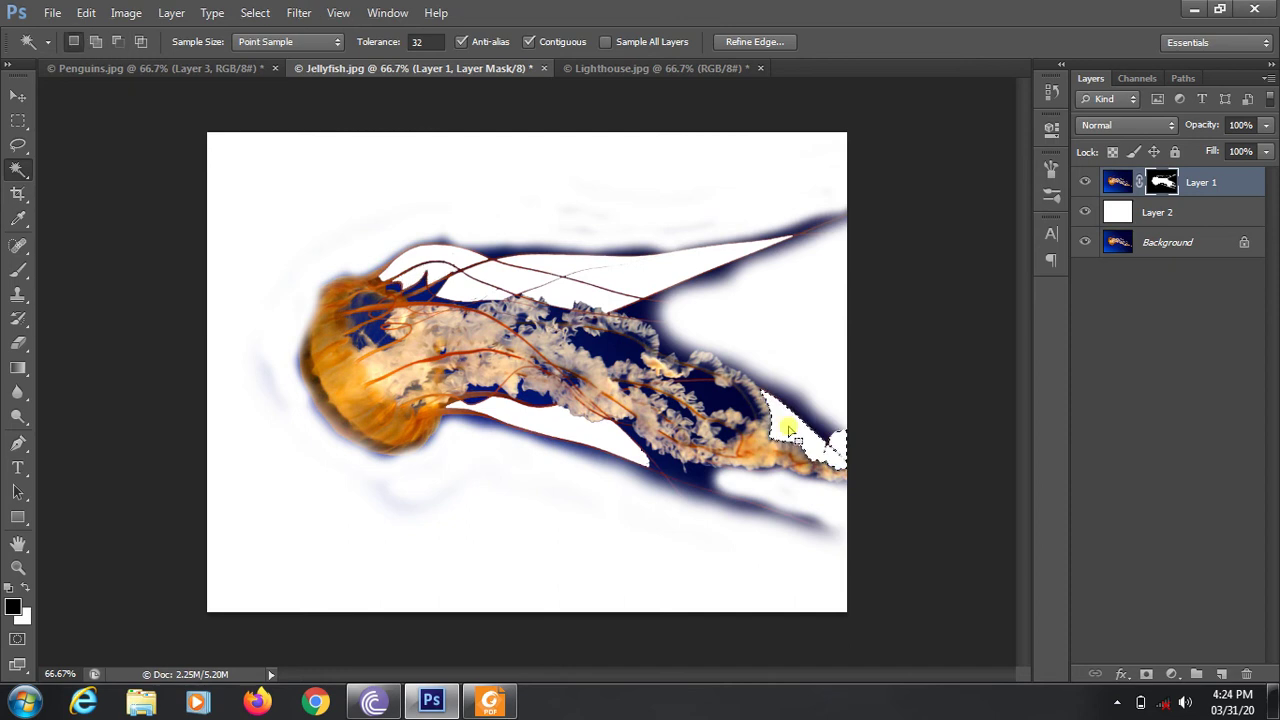
key("ctrl+d")
left_click(814, 420)
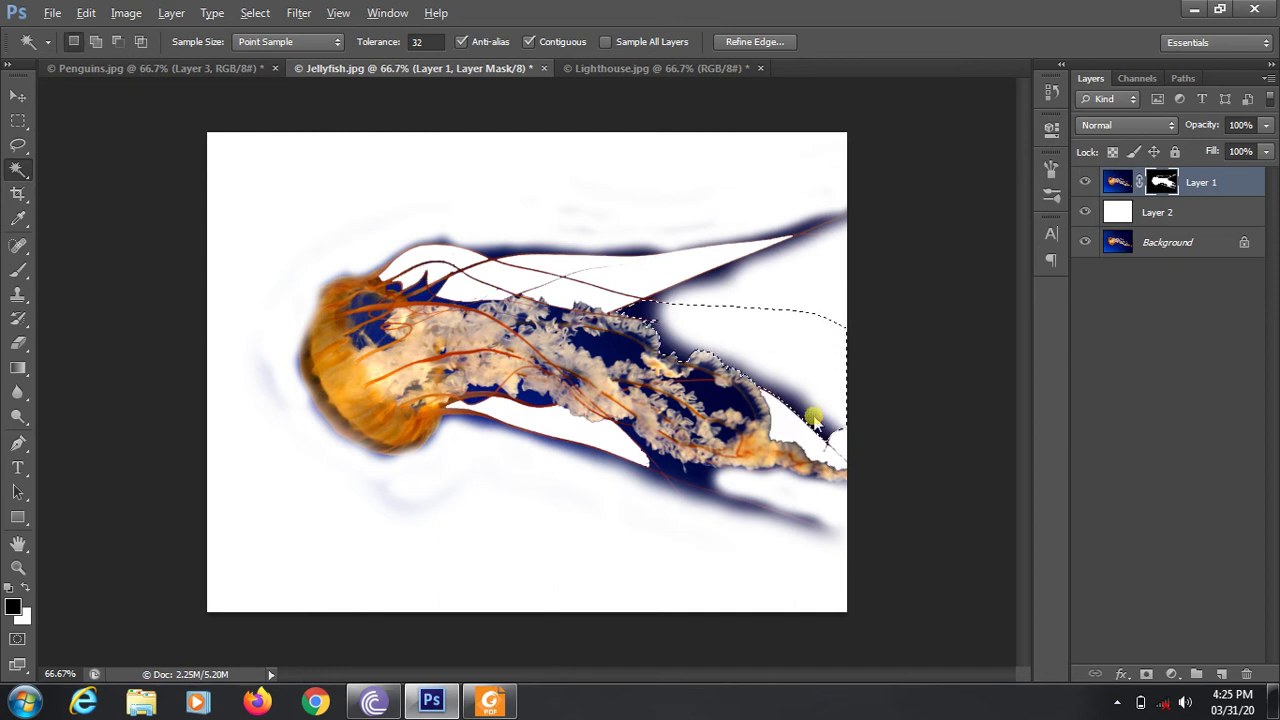
key("alt+BackSpace")
left_click(731, 283)
key("alt+BackSpace")
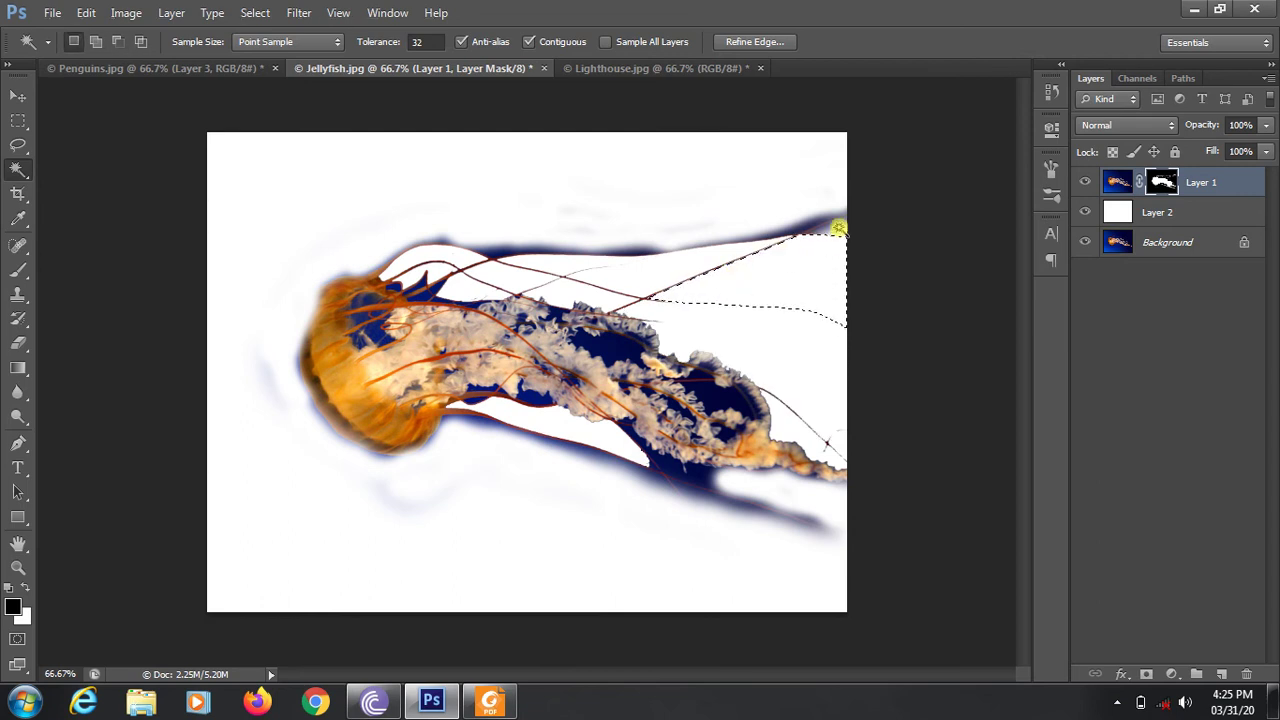
Turn the fringes above the jellyfish and above its bell white on the mask, then deselect.
left_click(810, 226)
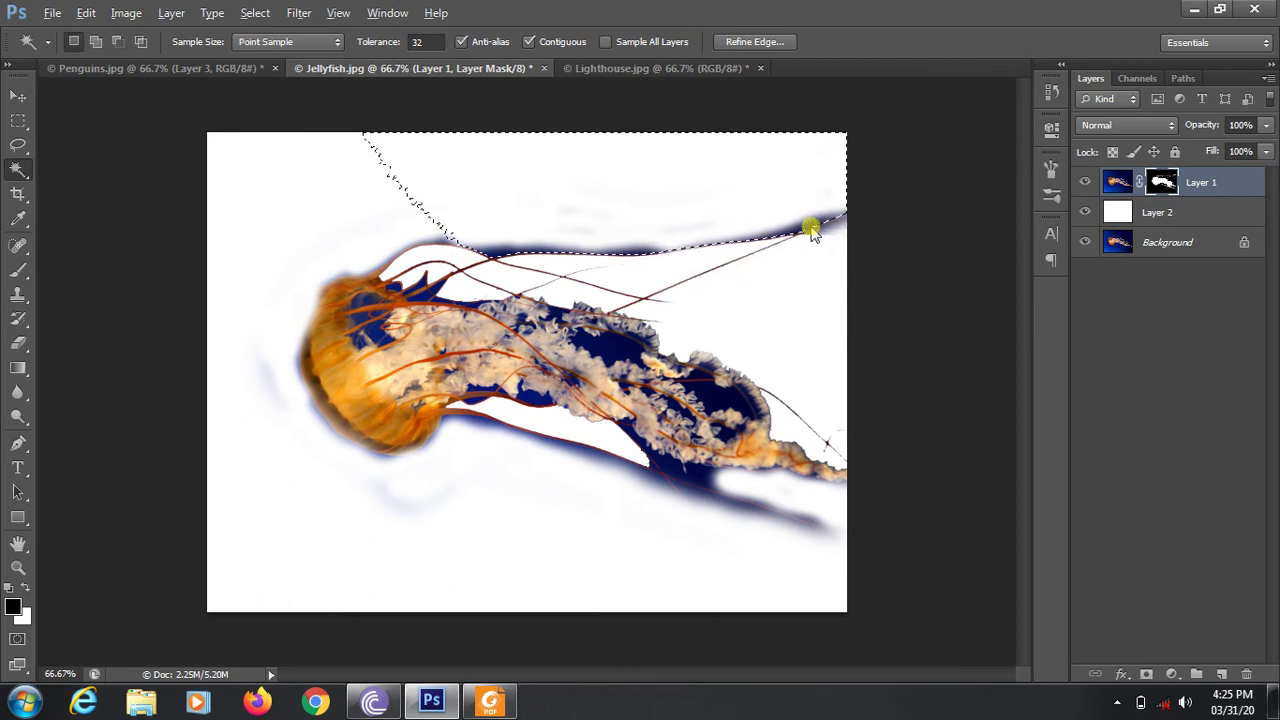
key("alt+BackSpace")
left_click(387, 230)
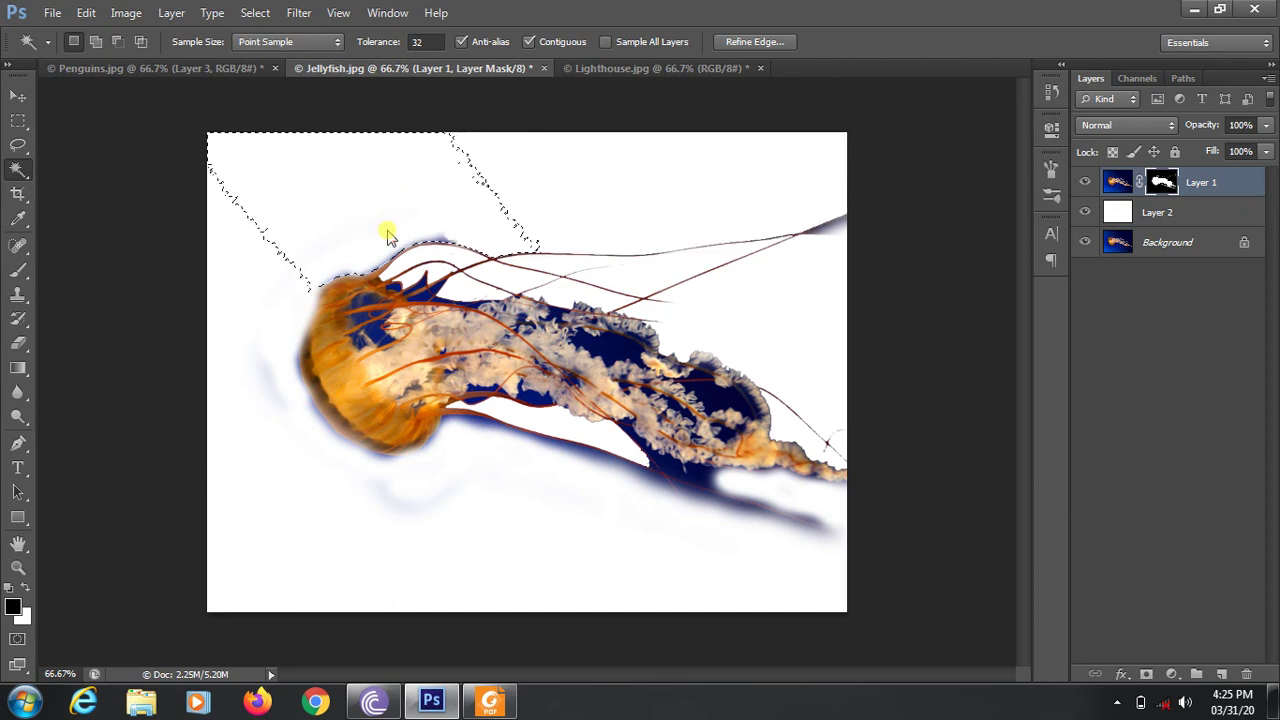
key("alt+BackSpace")
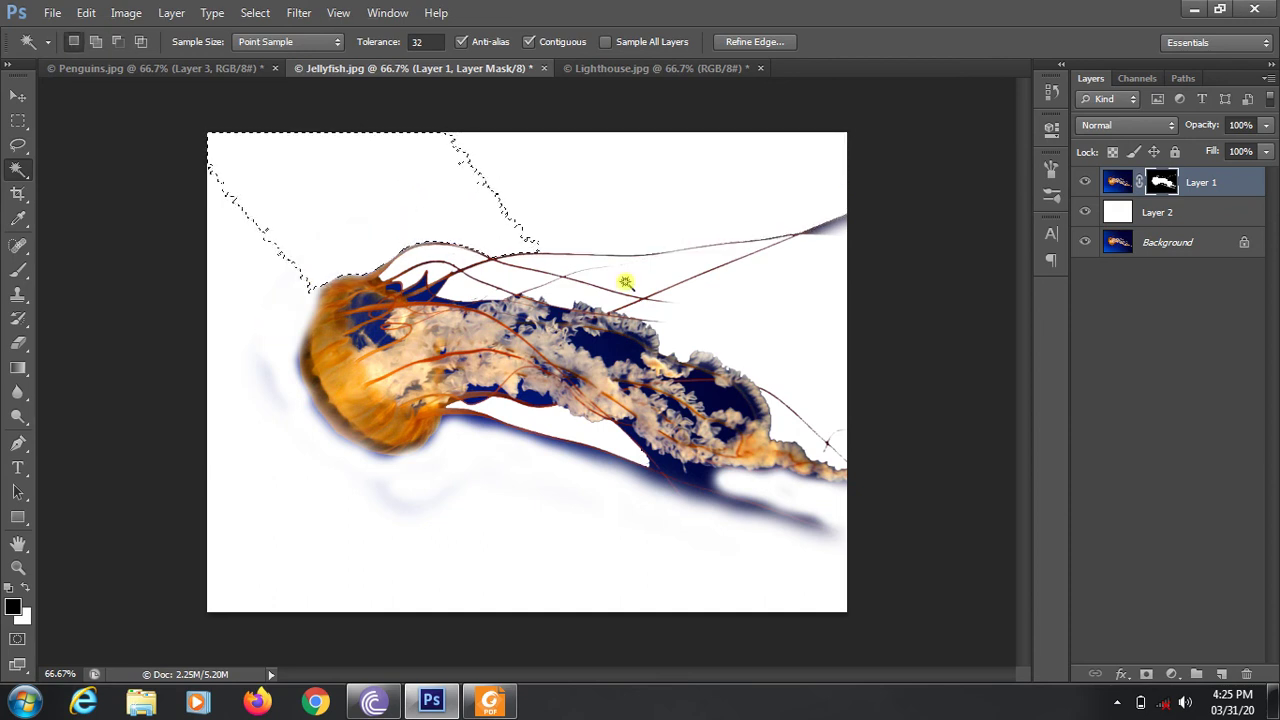
key("ctrl+d")
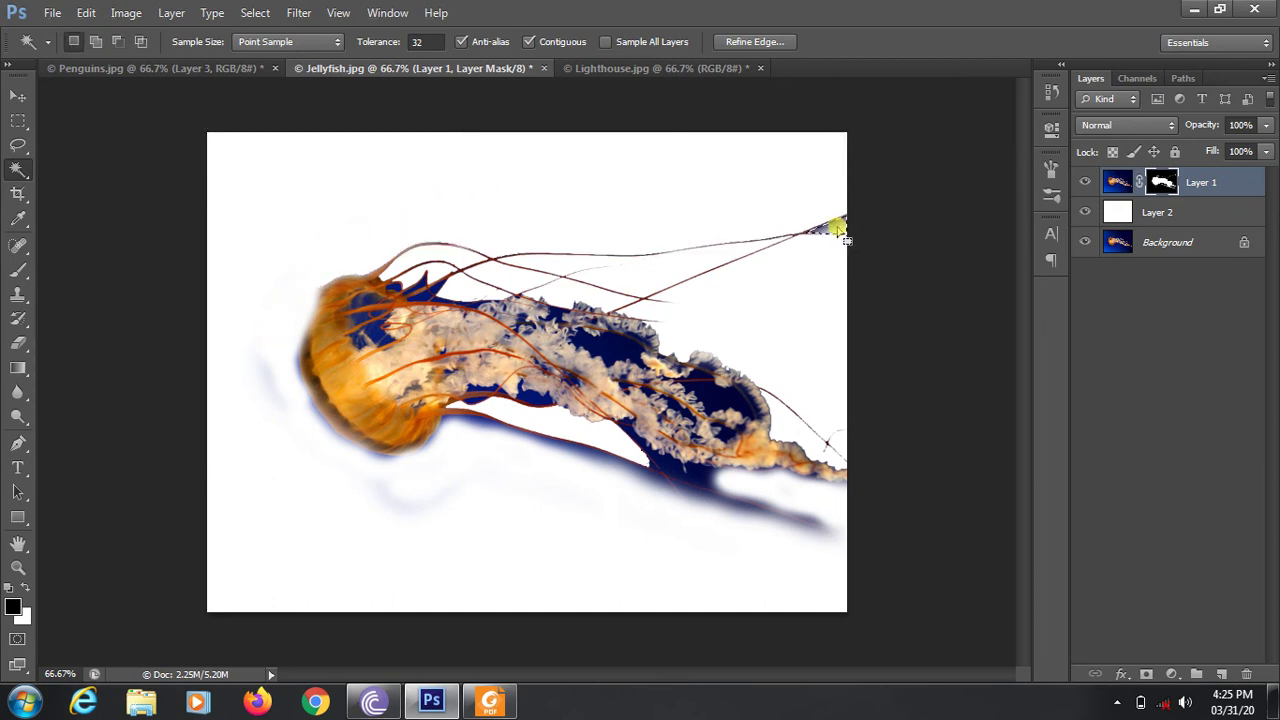
Fill the remaining dark-blue area in the mask and clear the selection.
left_click(837, 228)
left_click(607, 350)
key("alt+BackSpace")
key("ctrl+d")
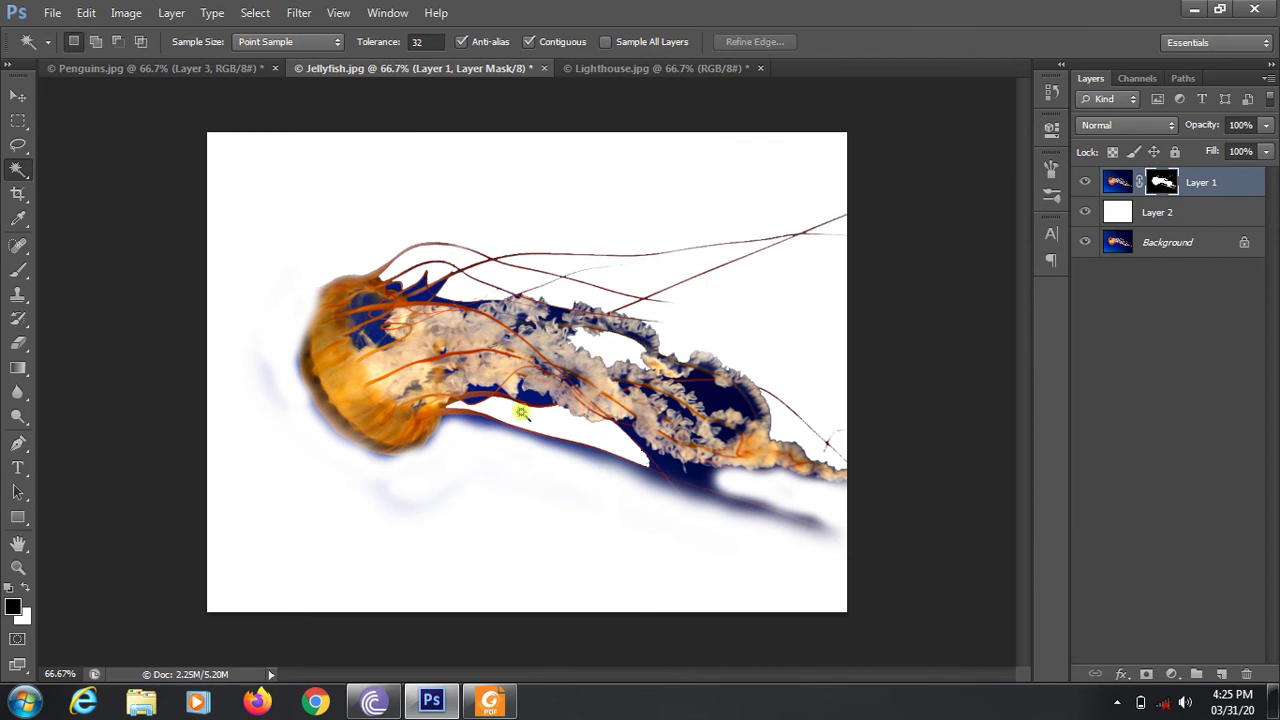
Nudge the jellyfish left, shift white Layer 2 up-right, and drag the masked layer toward Lighthouse.jpg.
key("v")
mouse_move(583, 325)
left_mouse_down()
mouse_move(523, 286)
mouse_move(572, 305)
mouse_move(617, 262)
left_mouse_up()
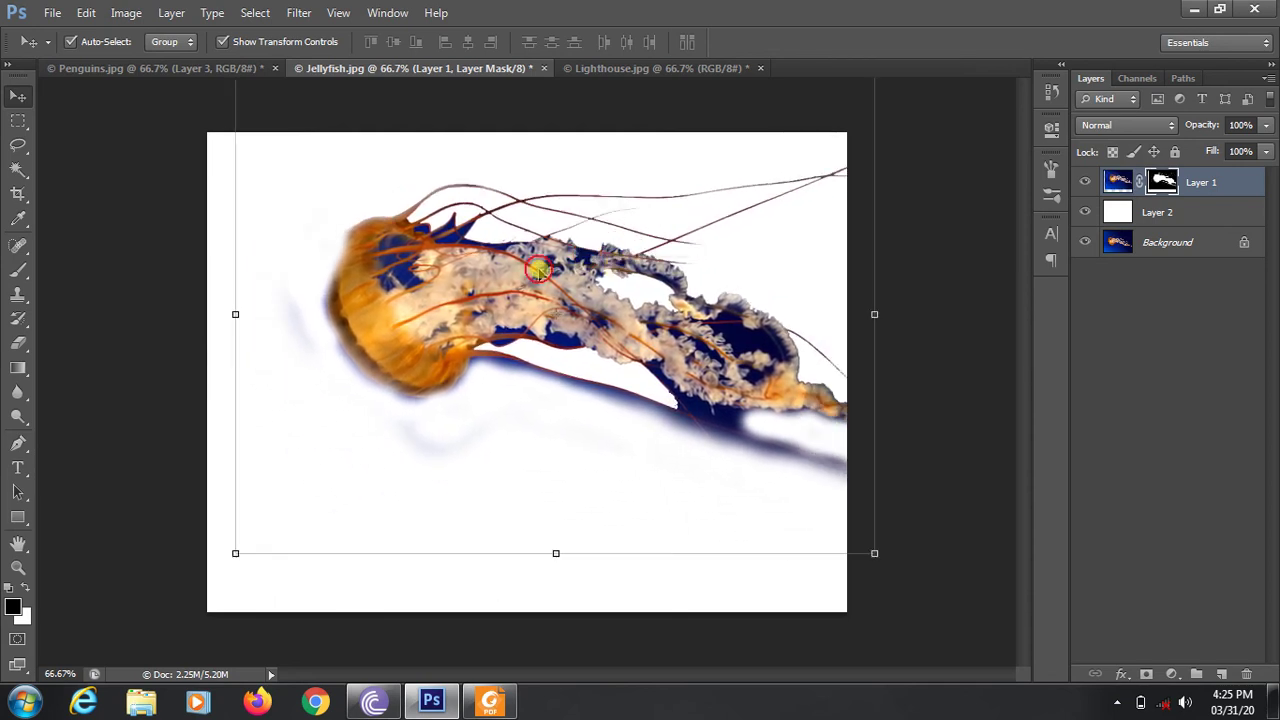
left_click_drag(537, 268, 493, 281)
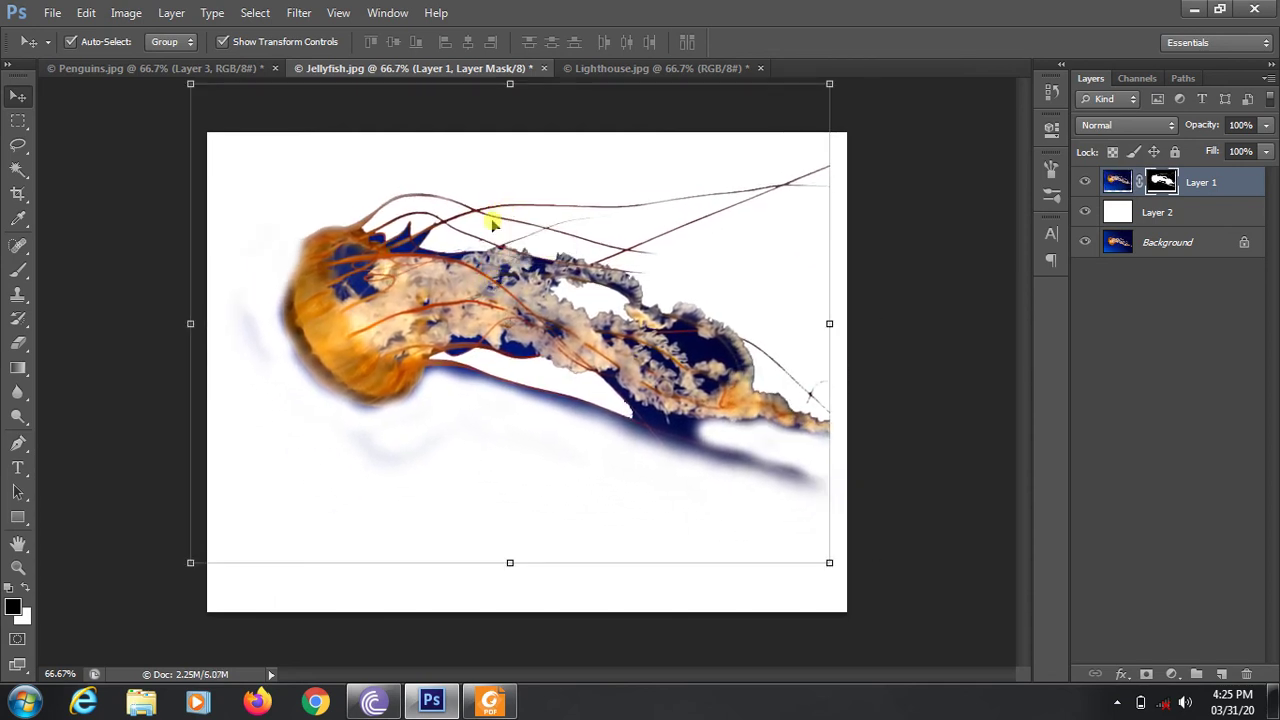
mouse_move(493, 222)
left_mouse_down()
mouse_move(551, 106)
mouse_move(595, 80)
mouse_move(489, 255)
left_mouse_up()
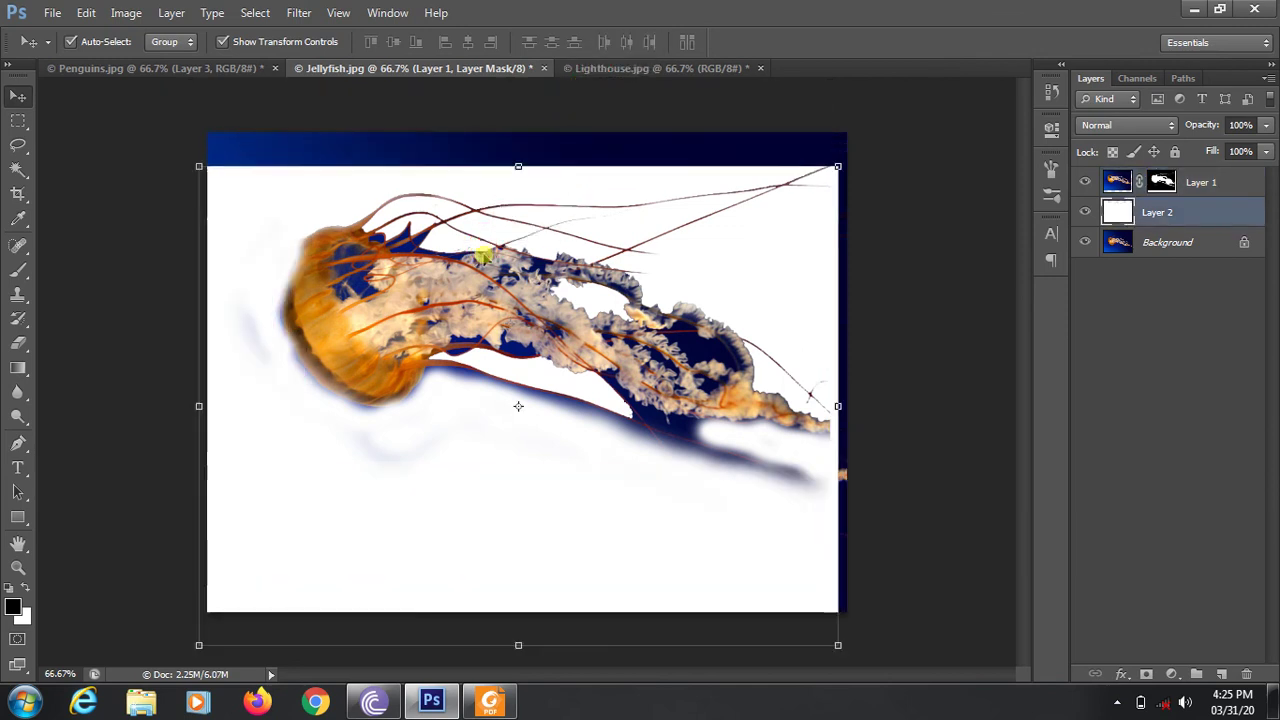
left_click(1160, 182)
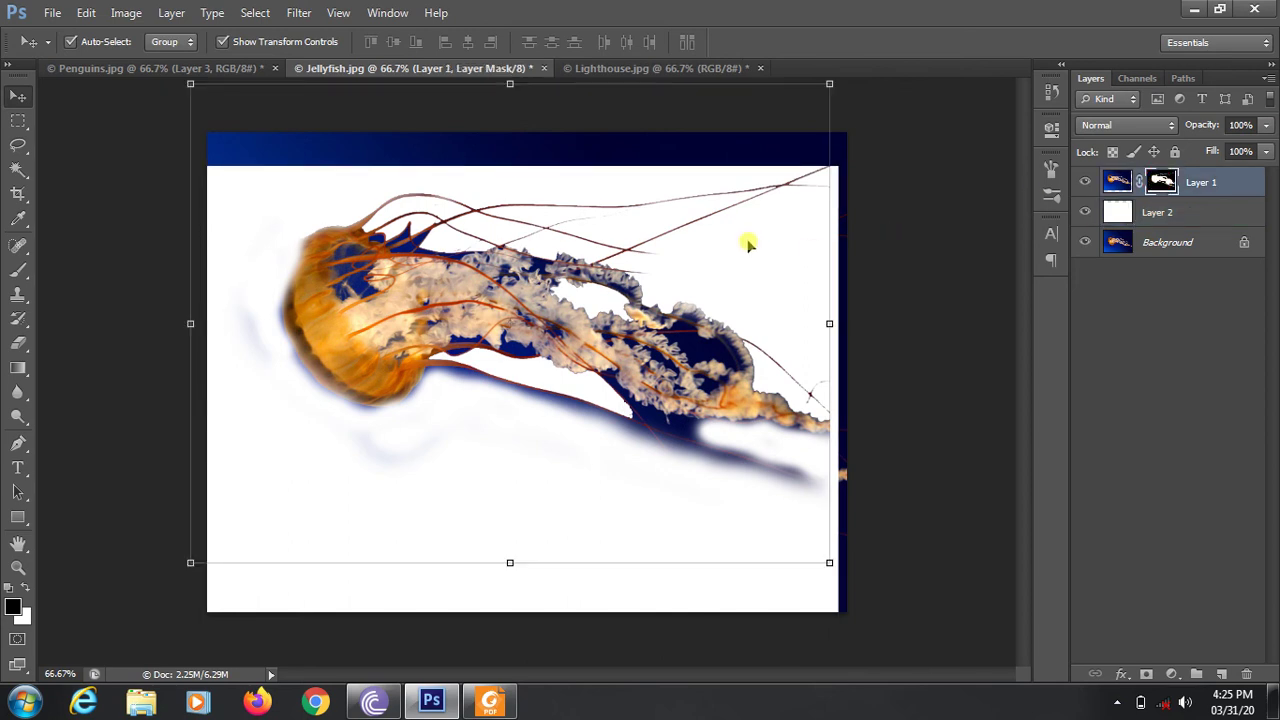
mouse_move(748, 243)
left_mouse_down()
mouse_move(679, 68)
mouse_move(606, 297)
left_mouse_up()
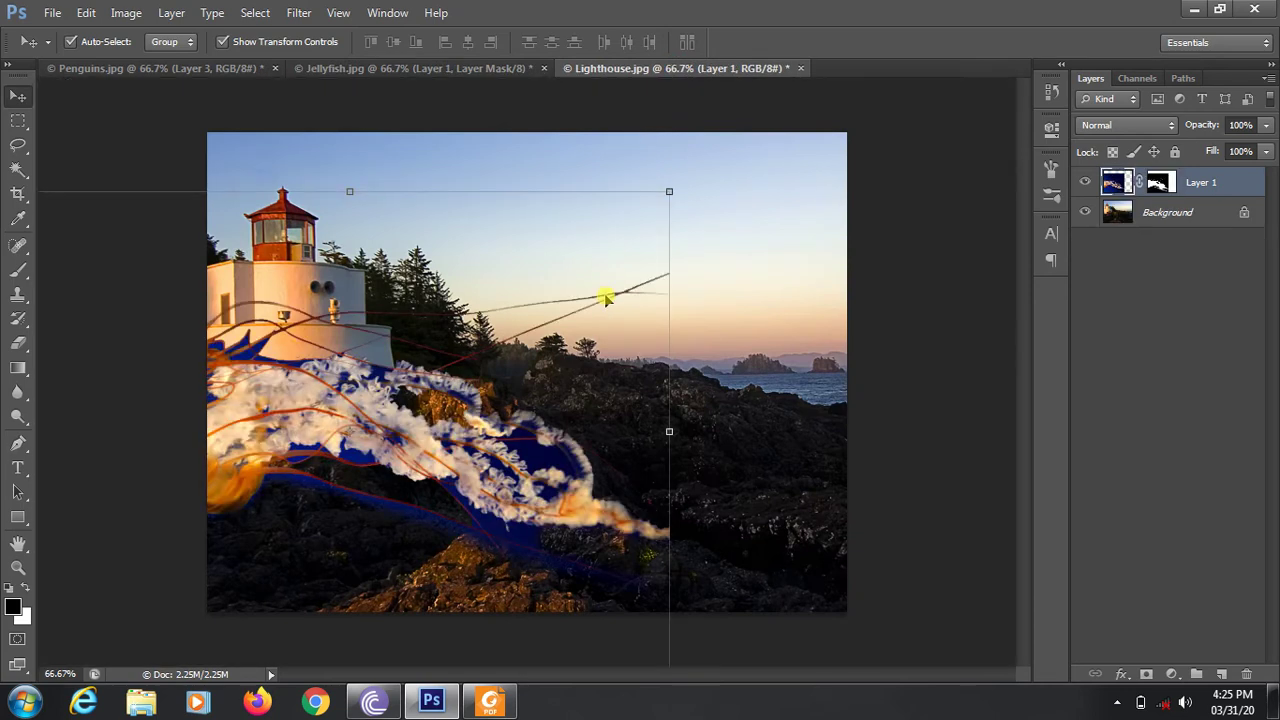
Drop the jellyfish into Lighthouse.jpg, scale it down to a fraction, and move it into the sky.
left_click_drag(460, 398, 669, 263)
left_click_drag(482, 397, 488, 399)
left_click_drag(319, 408, 526, 330)
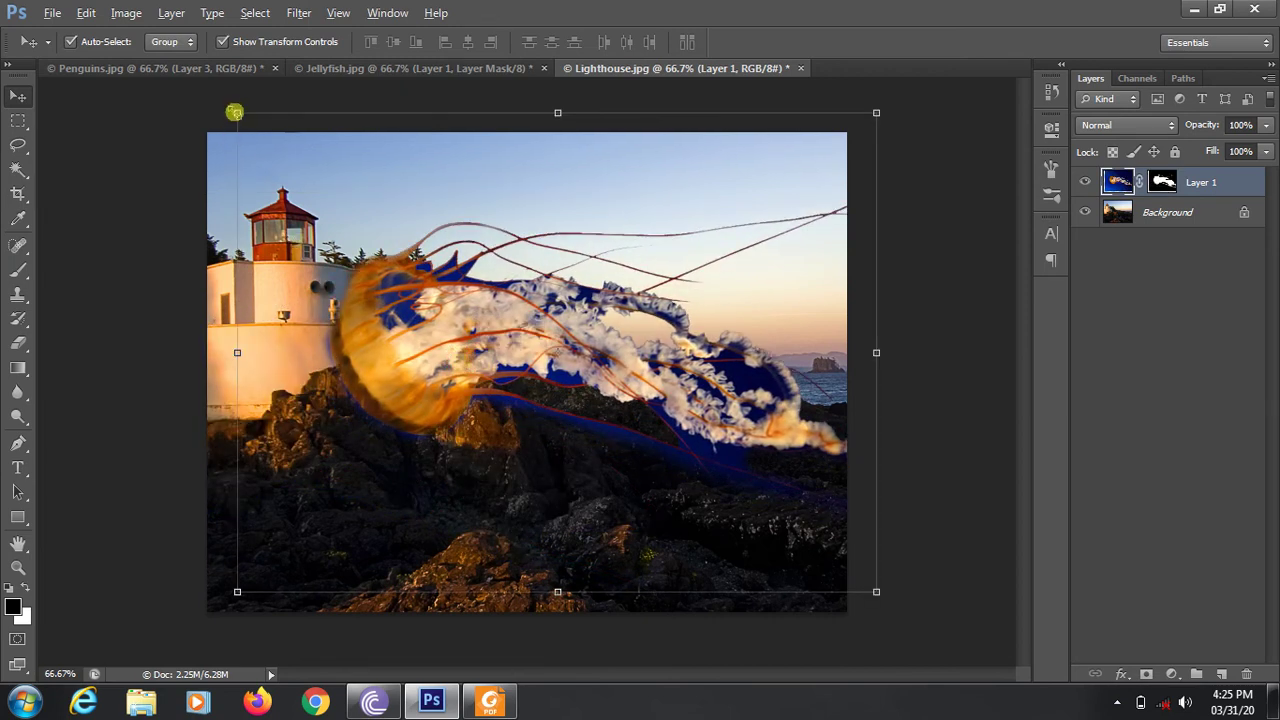
left_click_drag(234, 112, 481, 316)
key("Return")
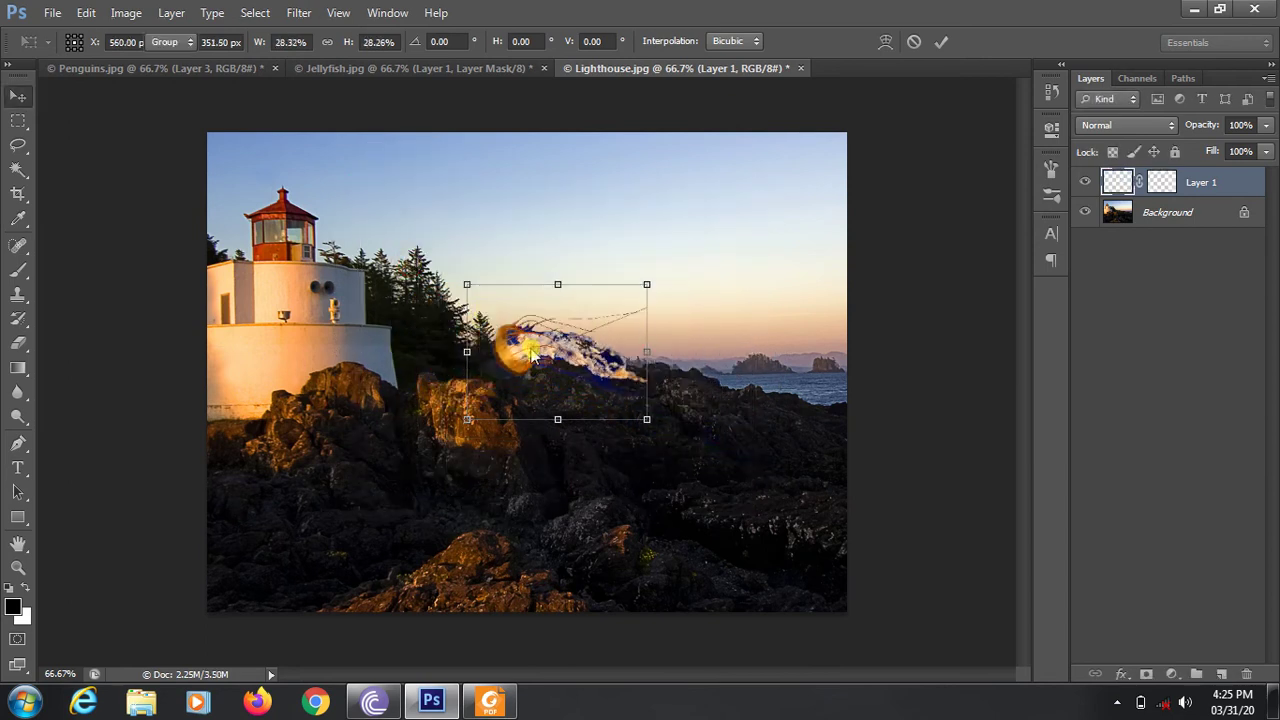
mouse_move(521, 341)
left_mouse_down()
mouse_move(579, 230)
mouse_move(529, 212)
left_mouse_up()
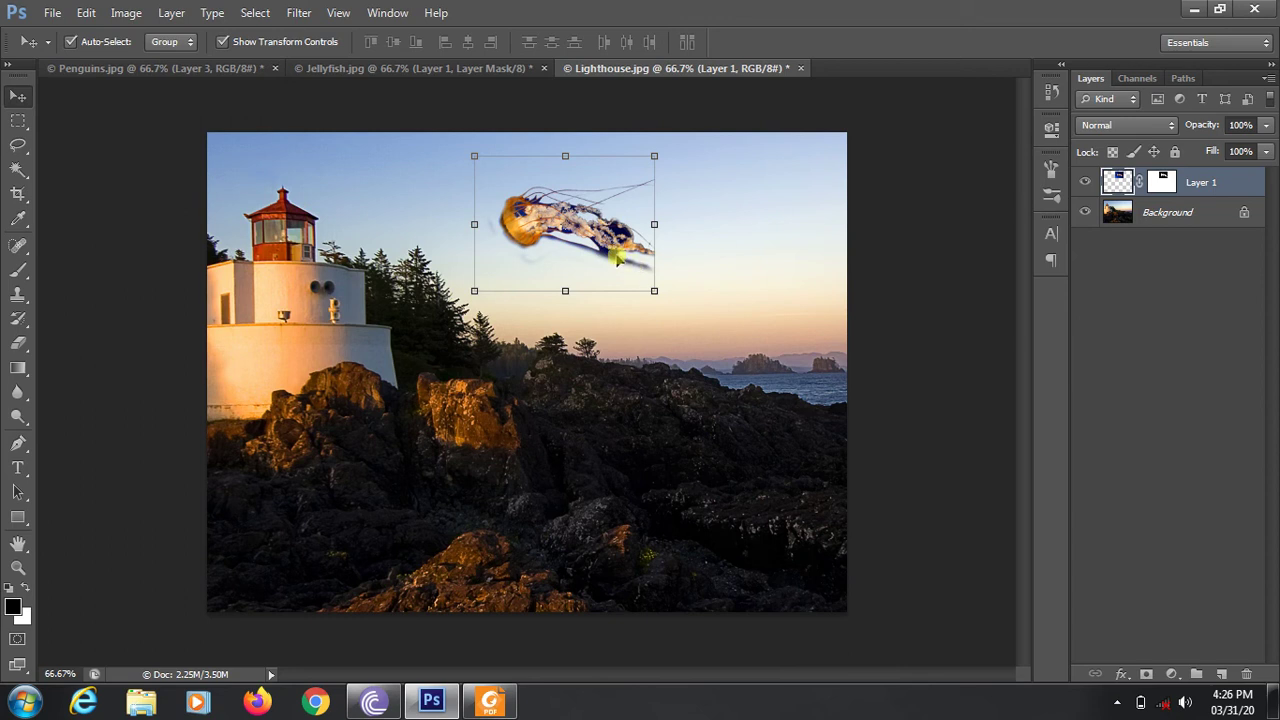
Rotate the jellyfish to a steep diagonal and shift it right of the lighthouse.
left_click(665, 297)
left_click_drag(670, 303, 671, 149)
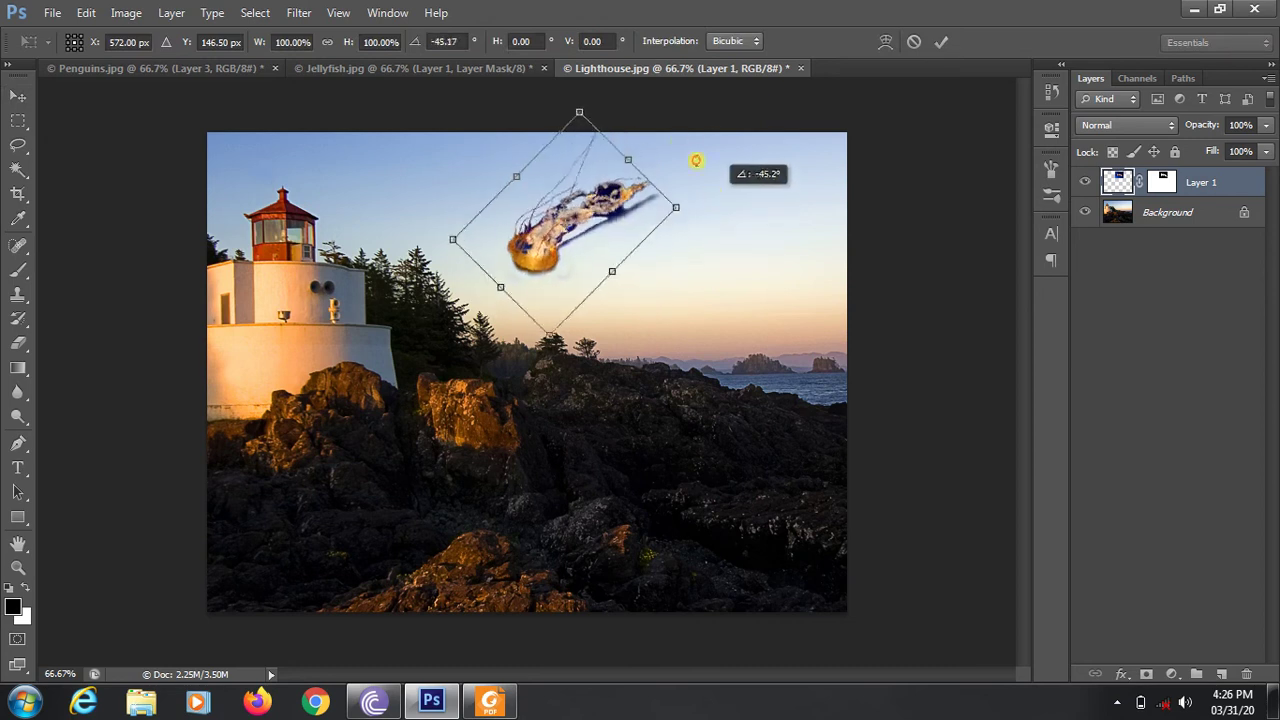
double_click(553, 228)
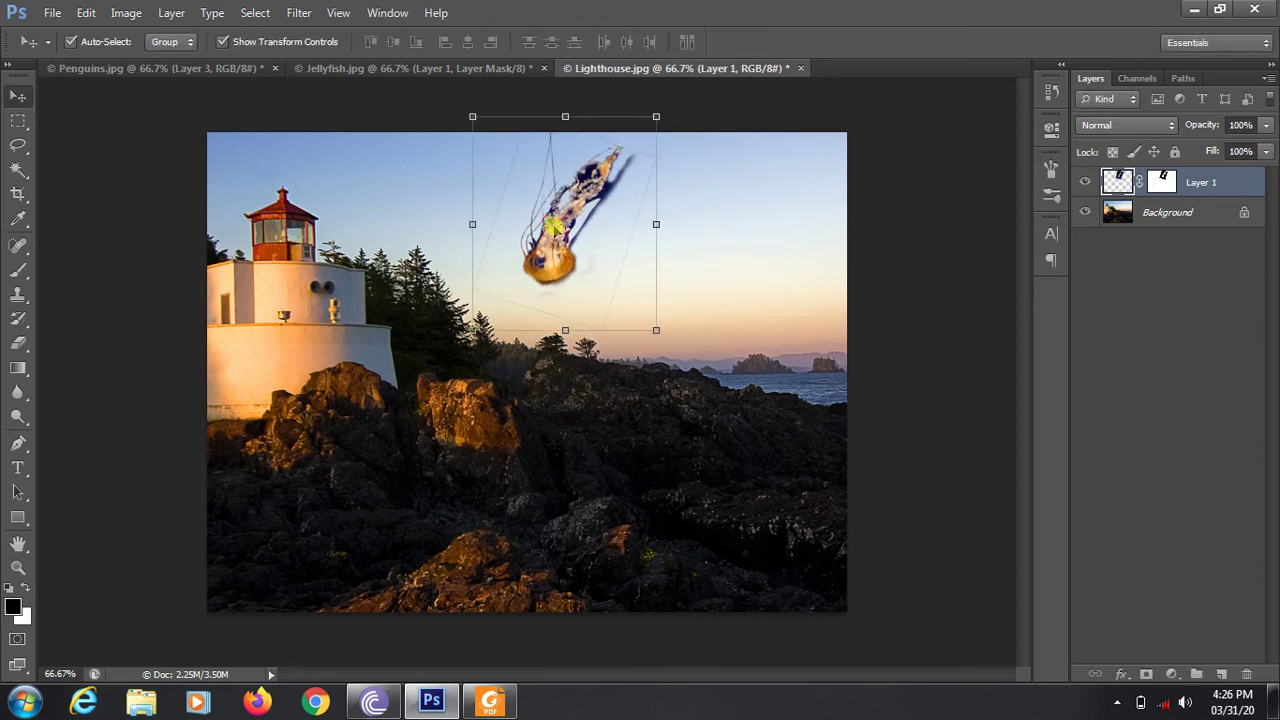
left_click_drag(549, 245, 613, 259)
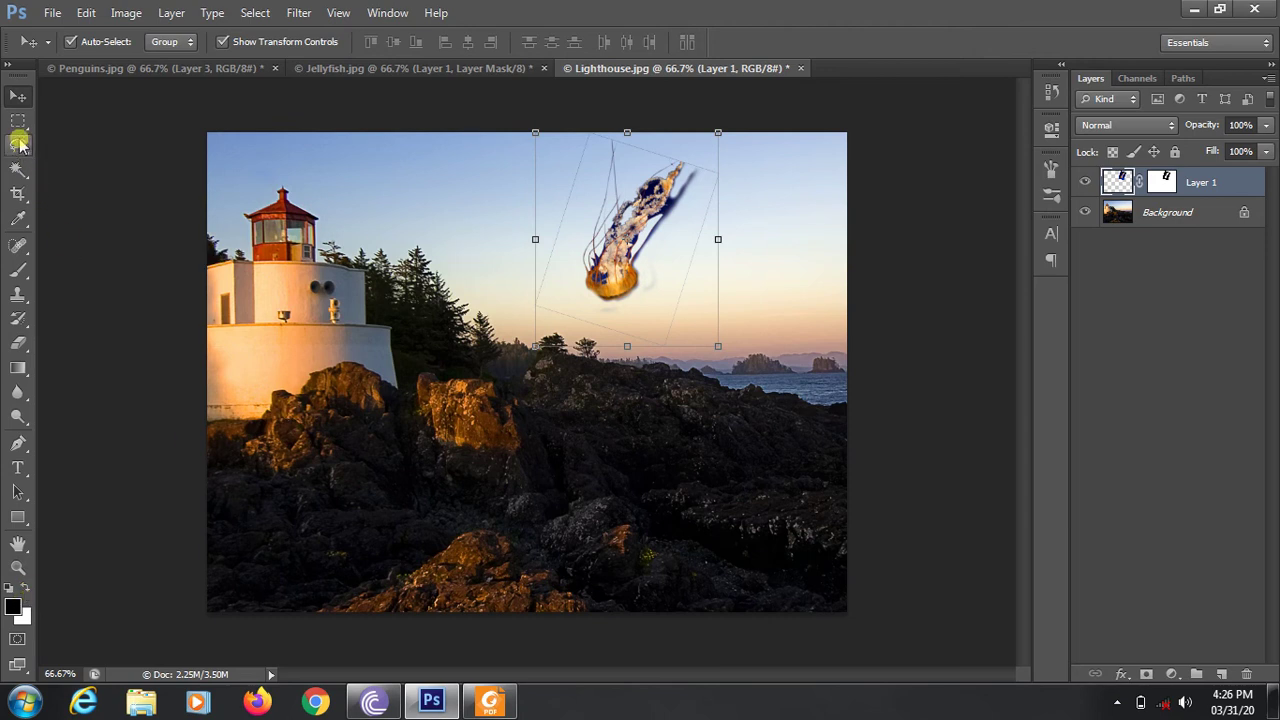
Draw a small rectangular selection beside the jellyfish's bell and fill it.
left_click(17, 122)
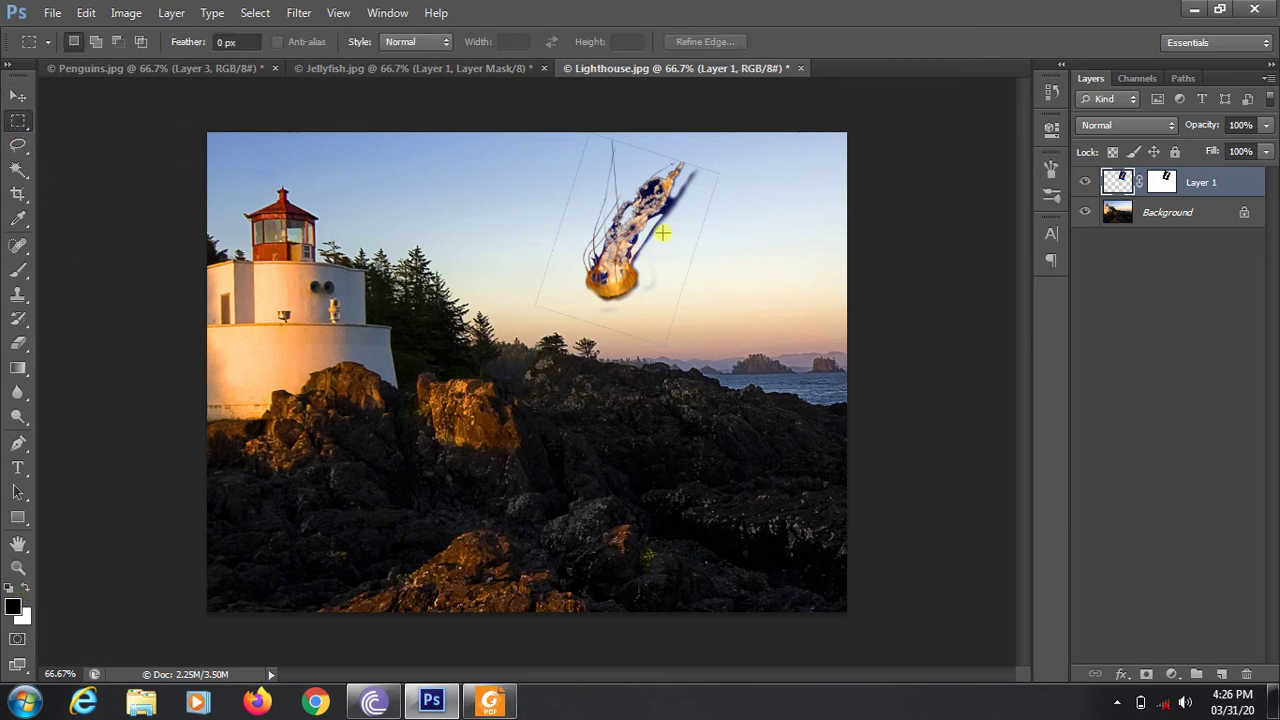
left_click_drag(656, 230, 696, 282)
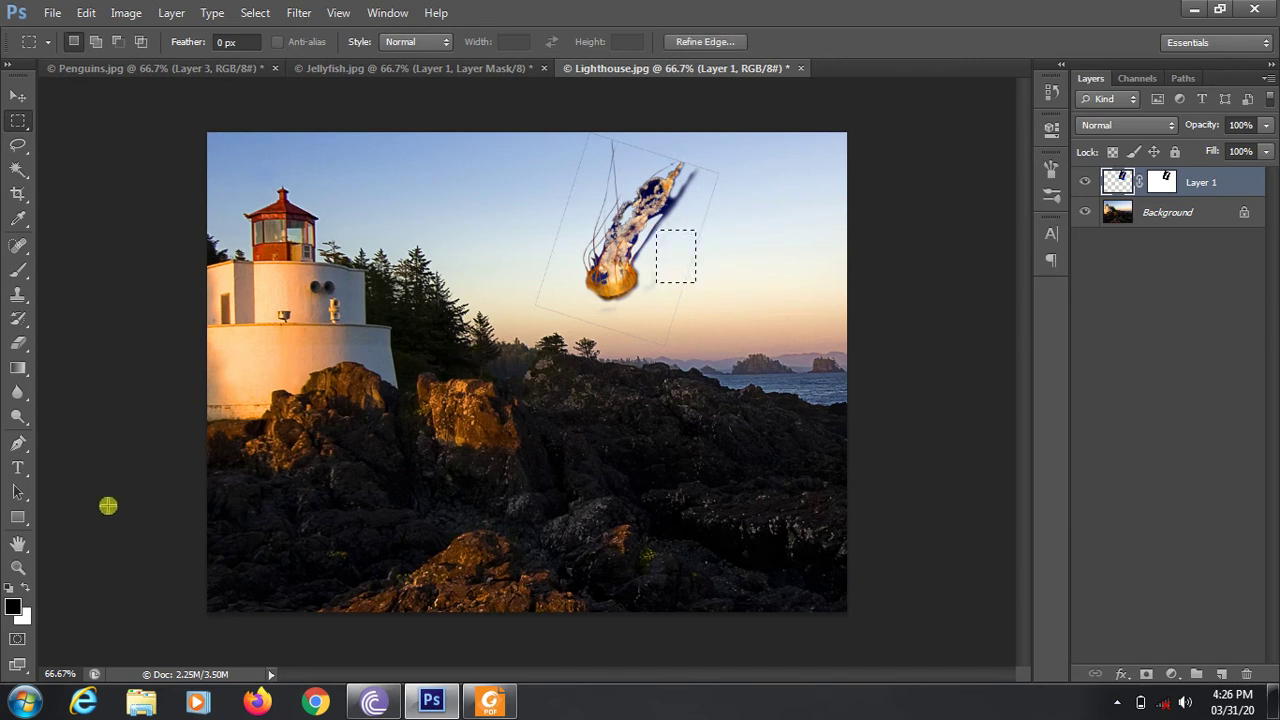
key("alt+BackSpace")
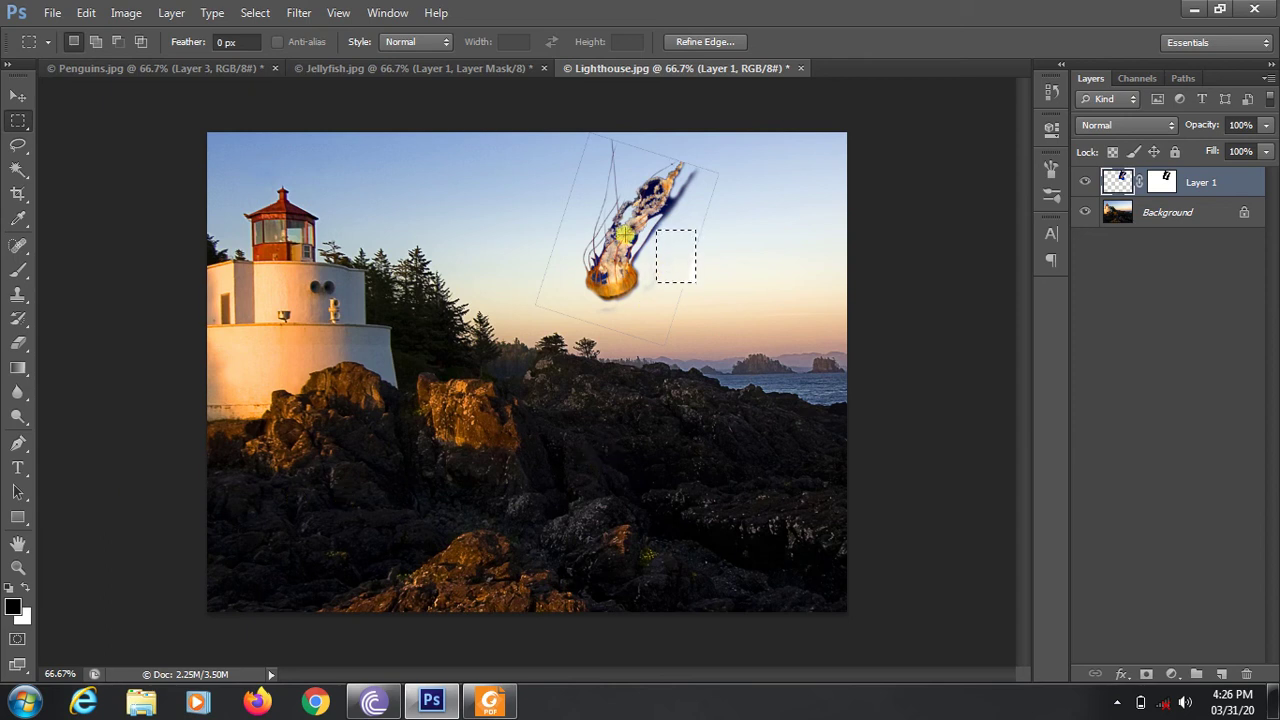
left_click(1164, 180)
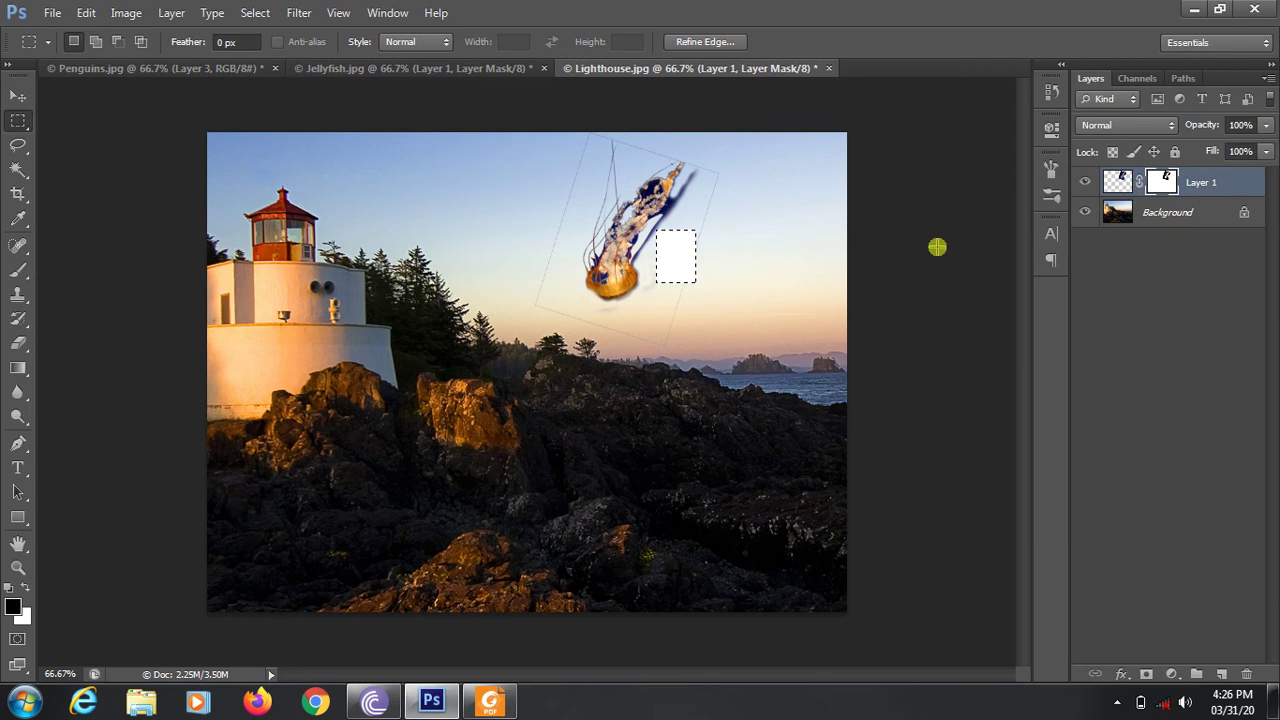
key("ctrl+d")
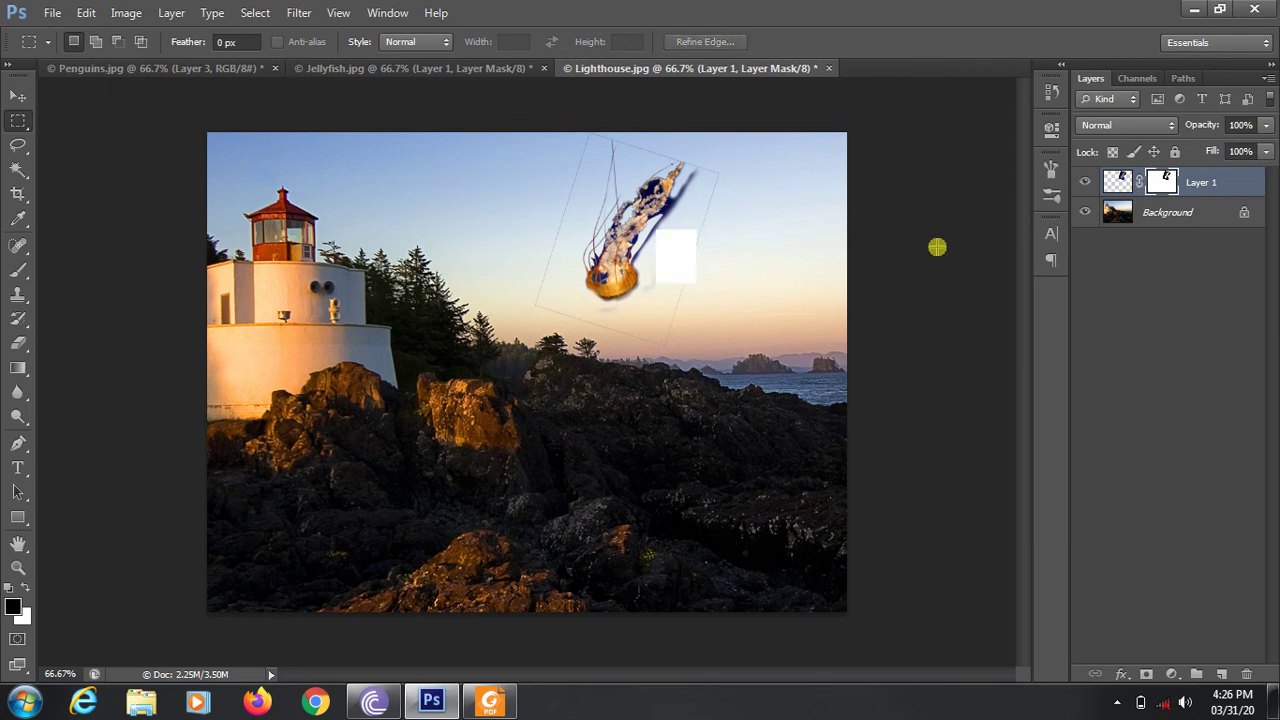
key("ctrl+z")
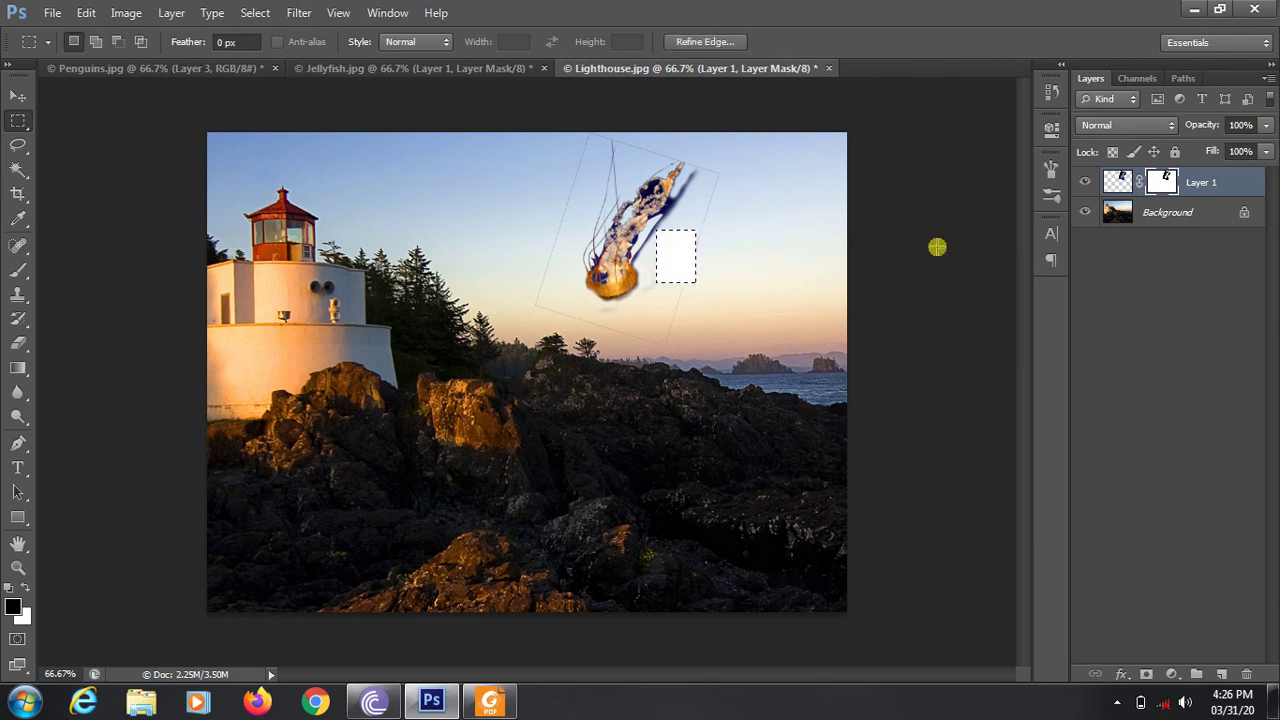
Deselect the rectangle and open the Properties of Layer 1's mask.
left_click(1118, 181)
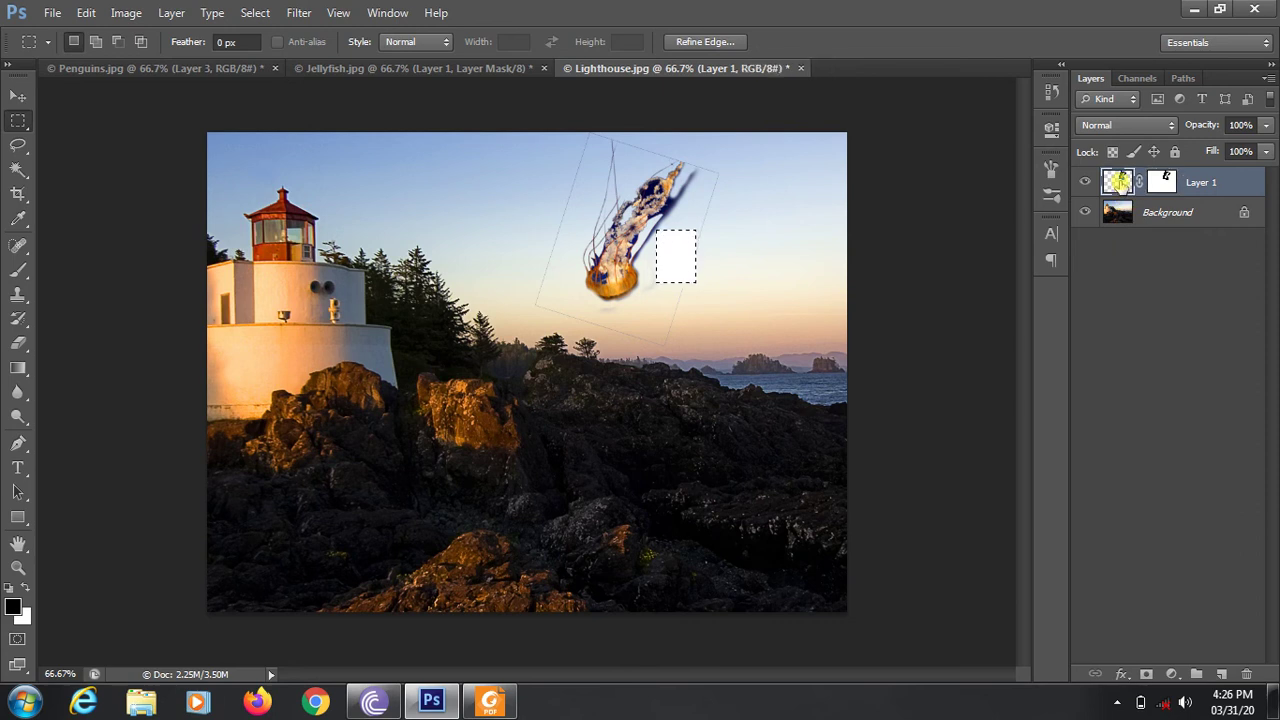
left_click(1086, 183)
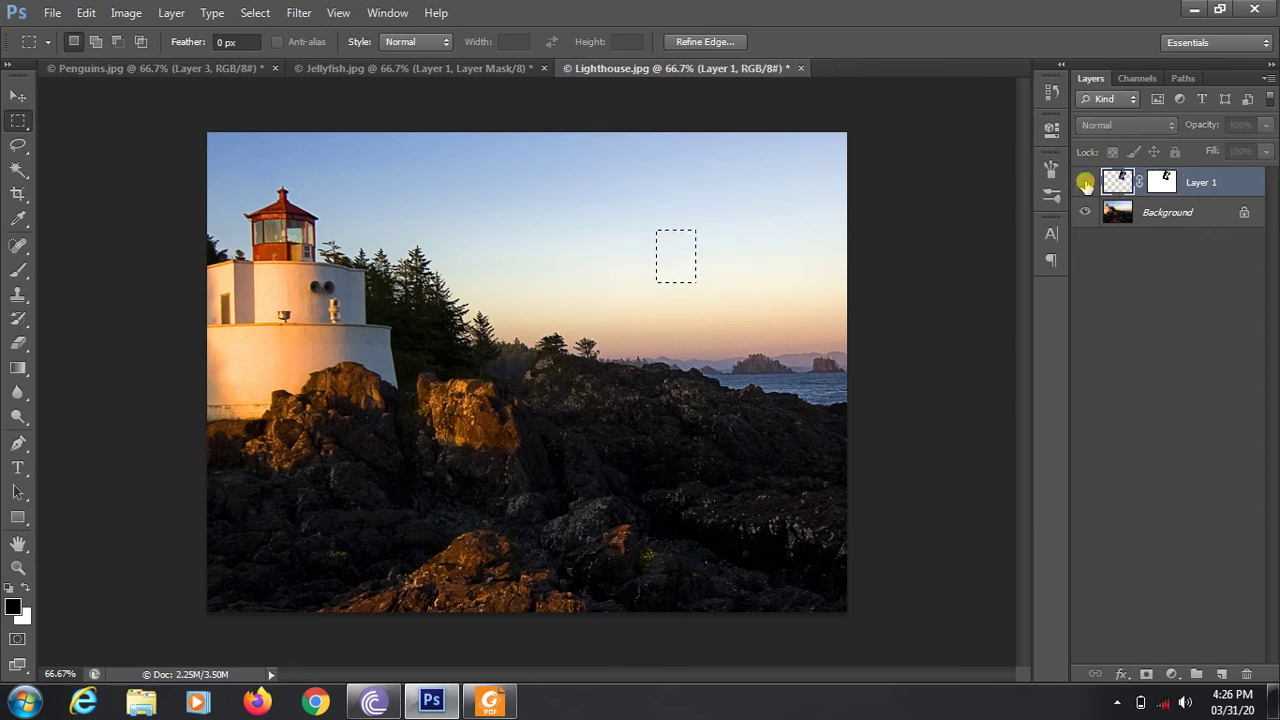
key("ctrl+d")
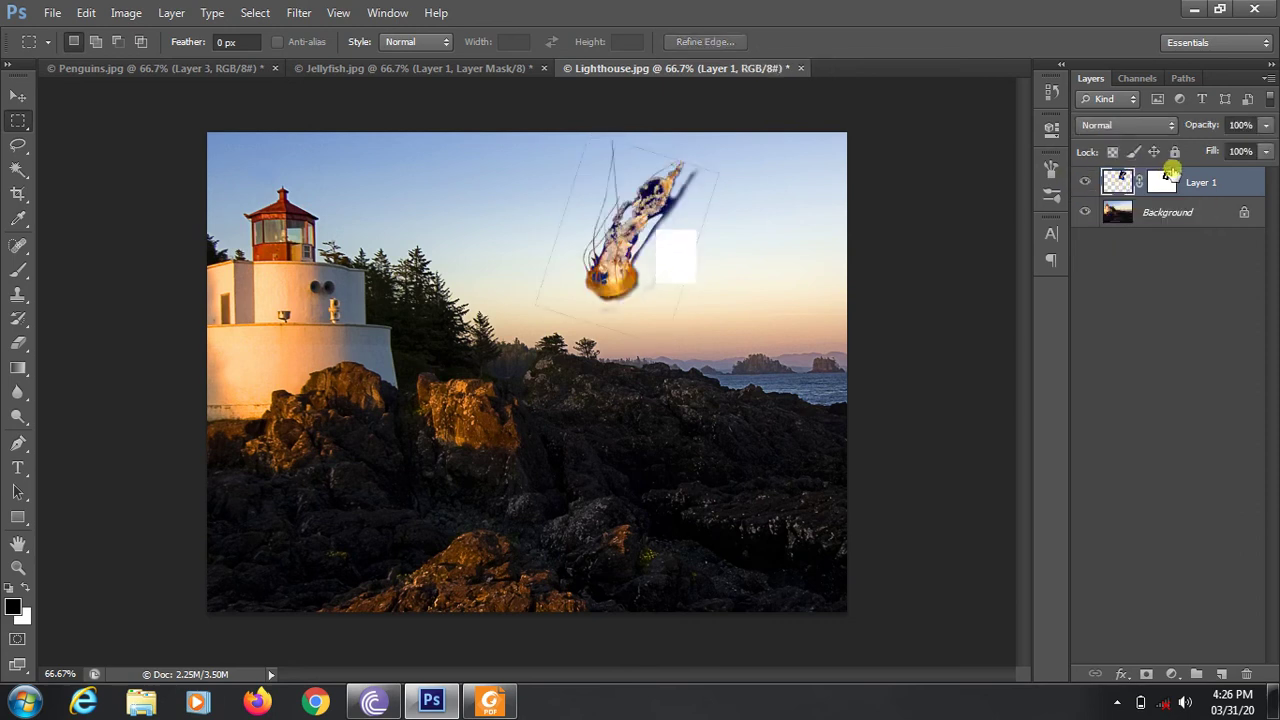
left_click(1163, 181)
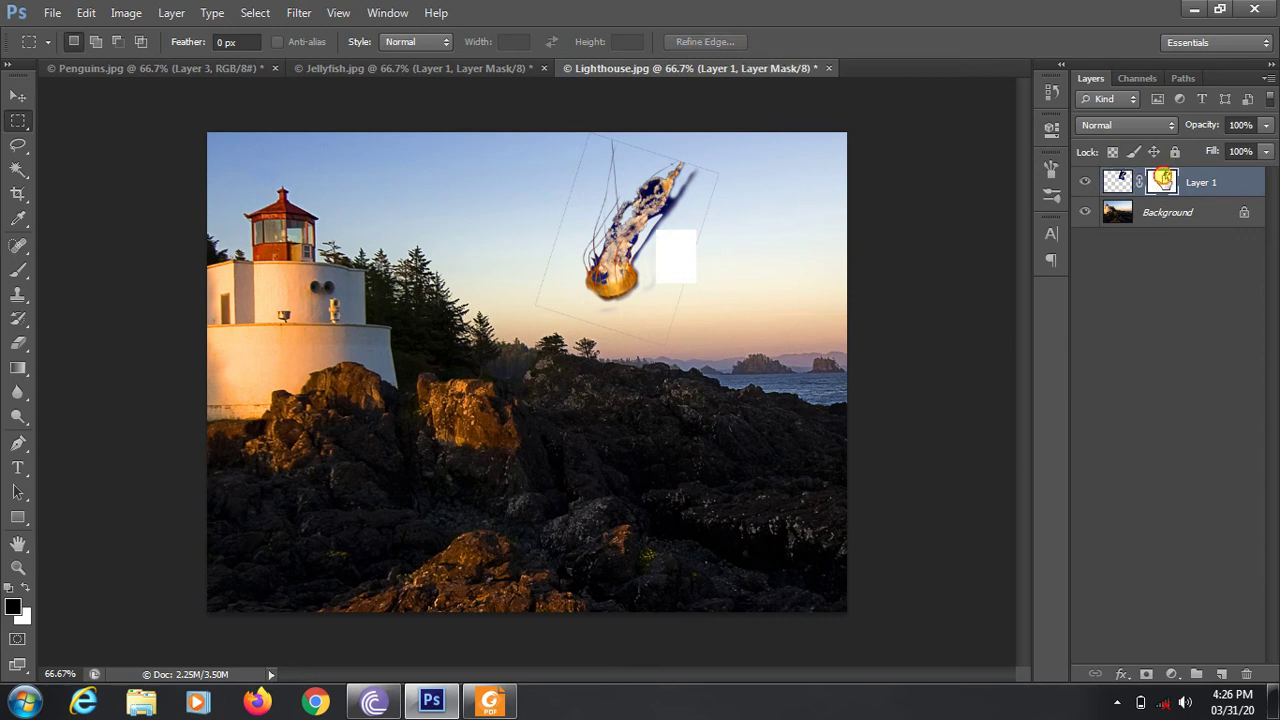
double_click(1163, 181)
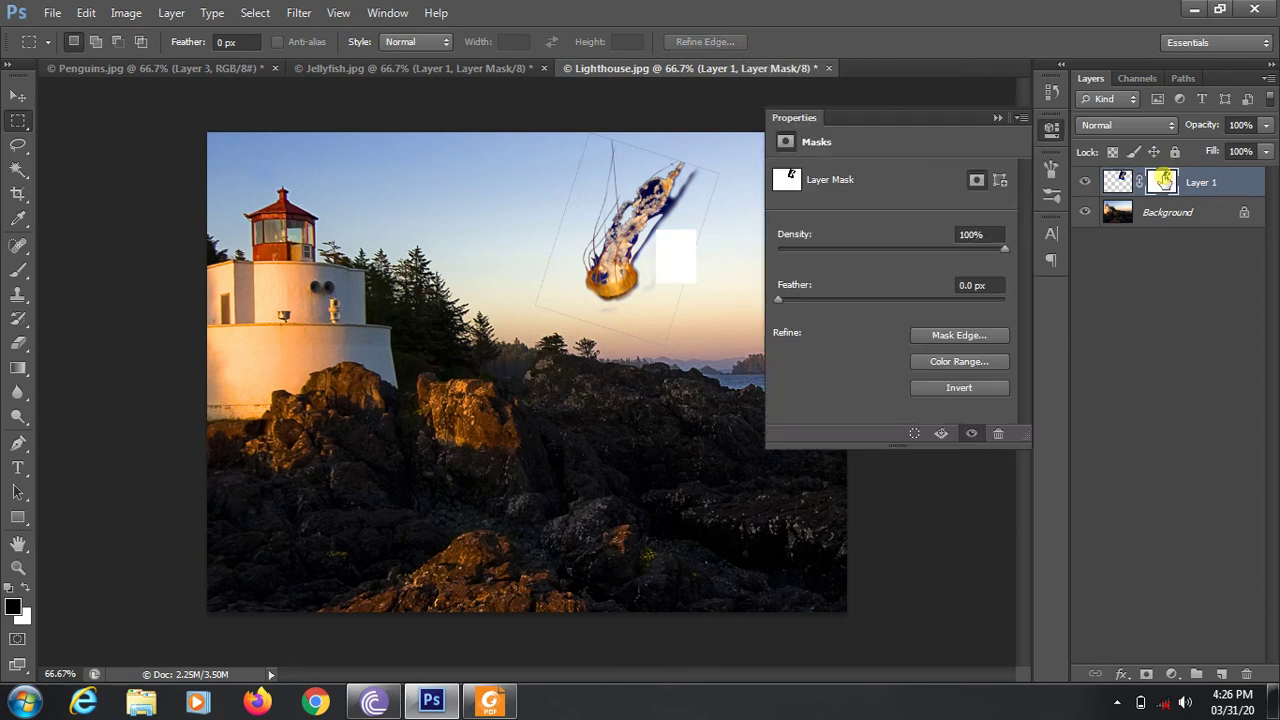
Rotate the jellyfish to lie nearly horizontal and apply the transform.
left_click(990, 117)
key("v")
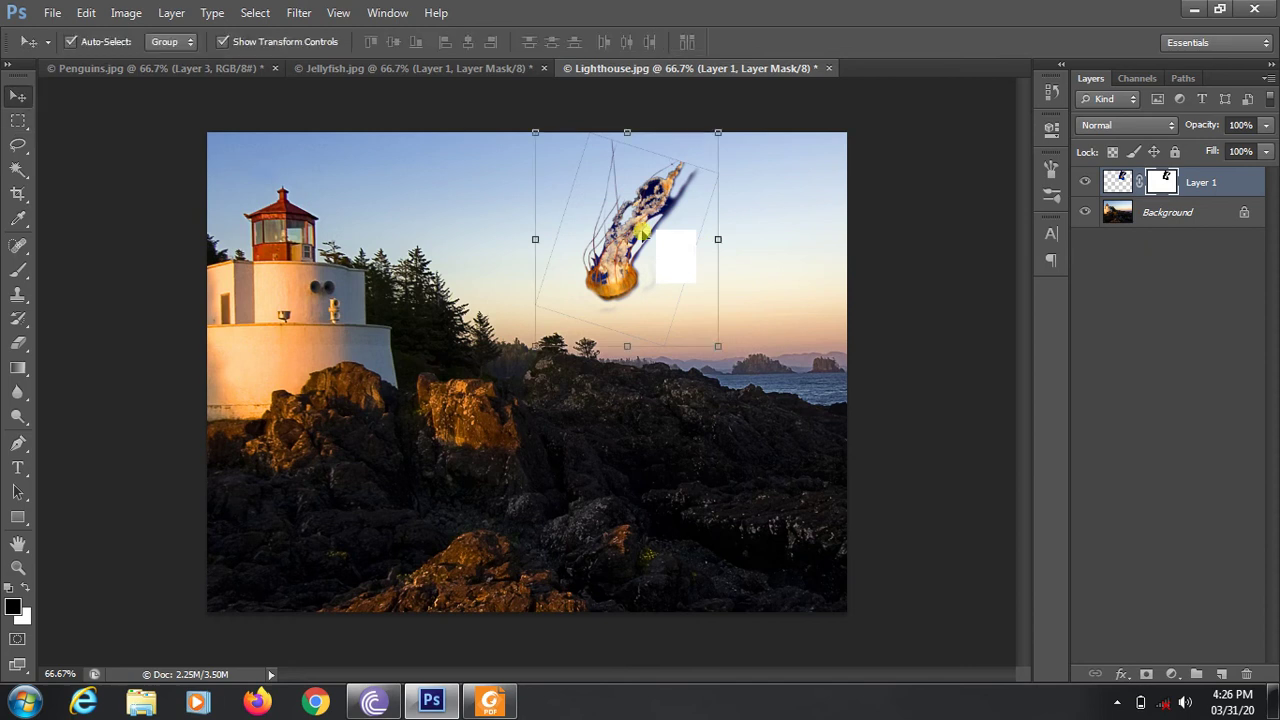
left_click(720, 127)
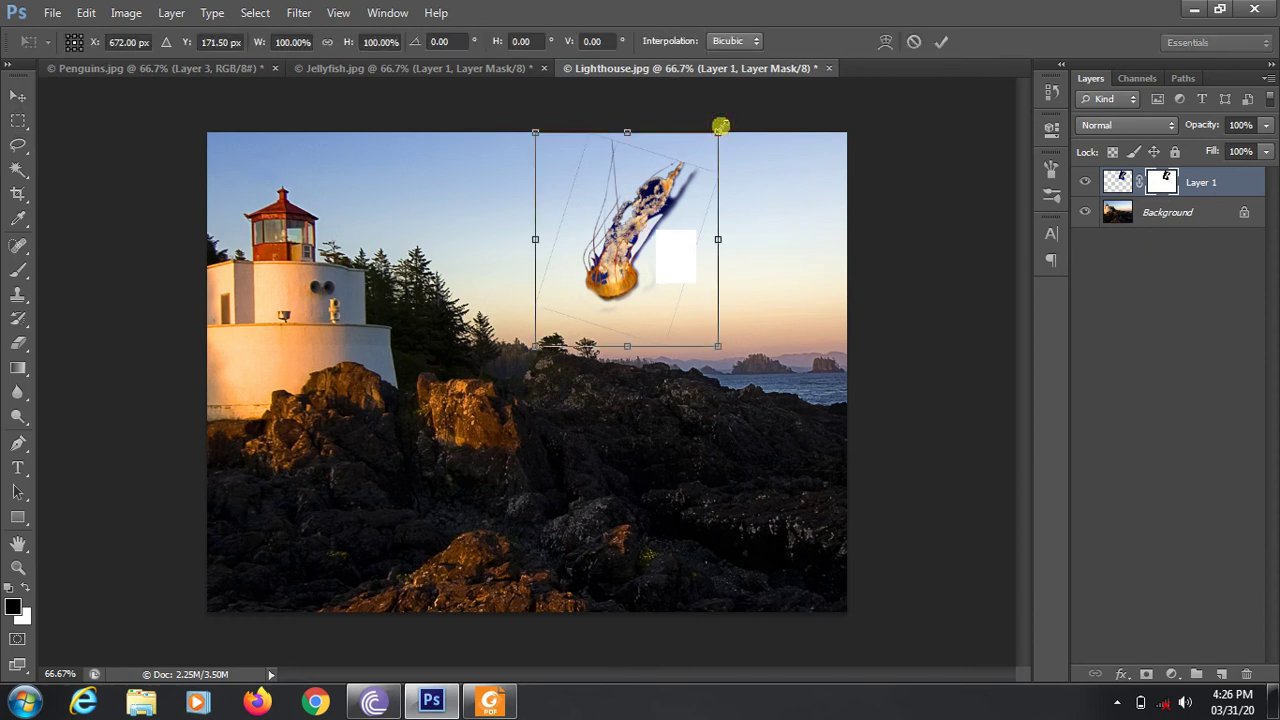
left_click_drag(731, 127, 697, 256)
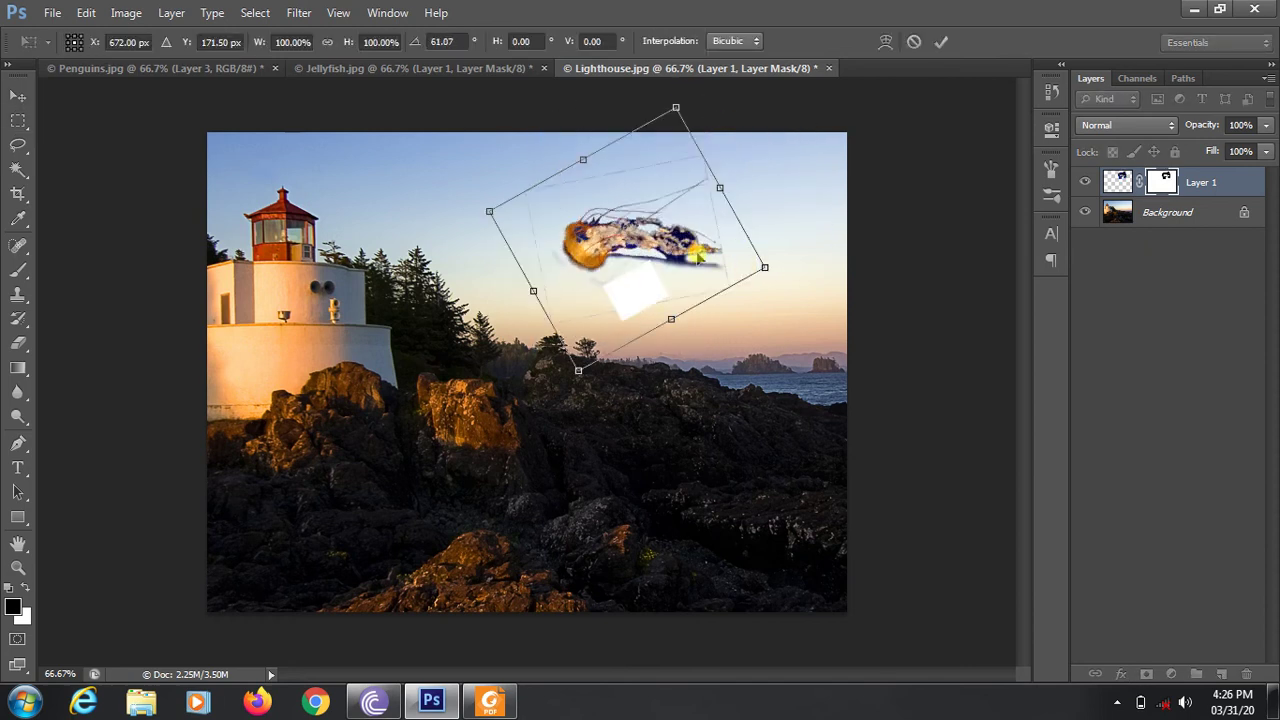
key("Return")
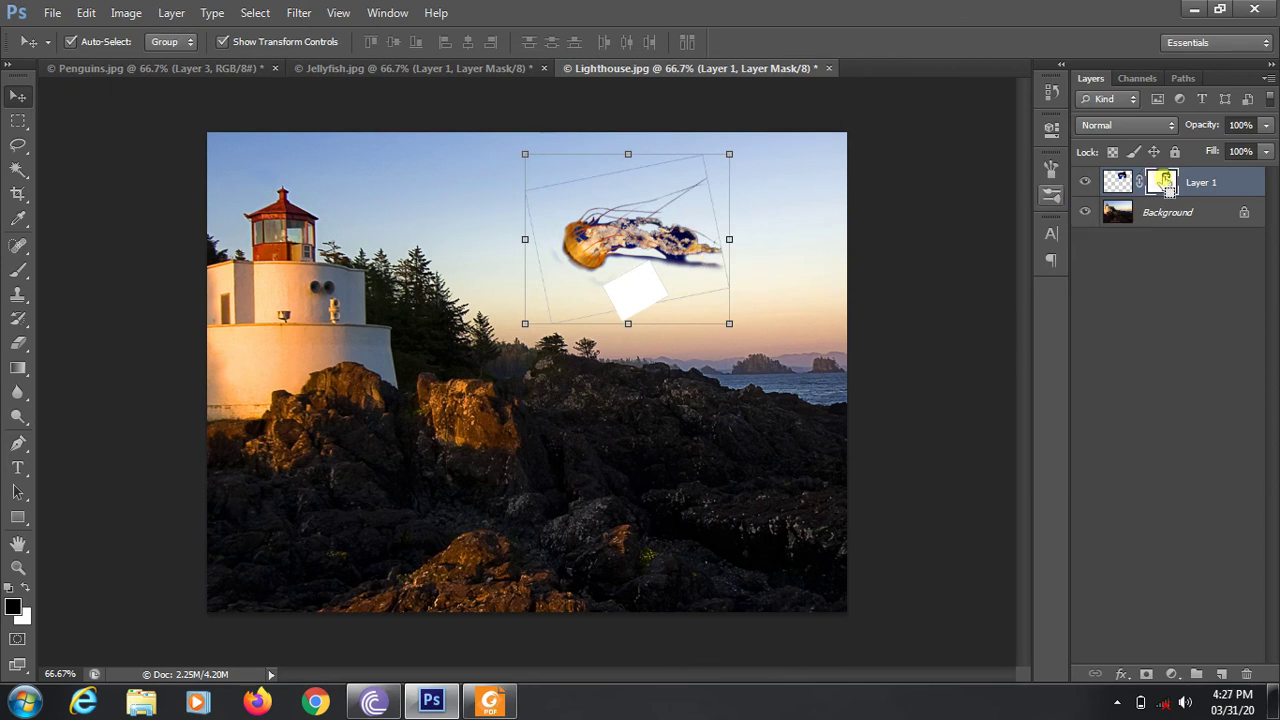
Load and clear the mask selection, then step back three times to the near-vertical tilt.
left_click(1163, 182, "ctrl")
key("ctrl+d")
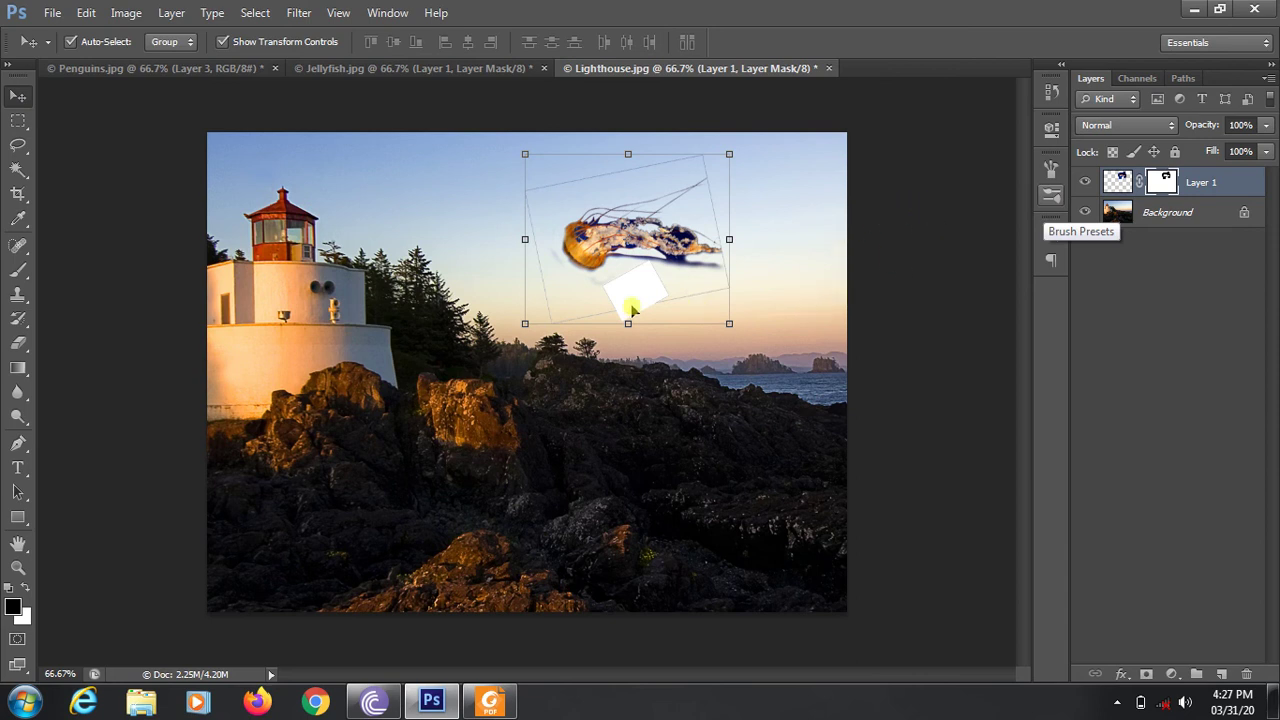
key("ctrl+alt+z")
key("ctrl+alt+z")
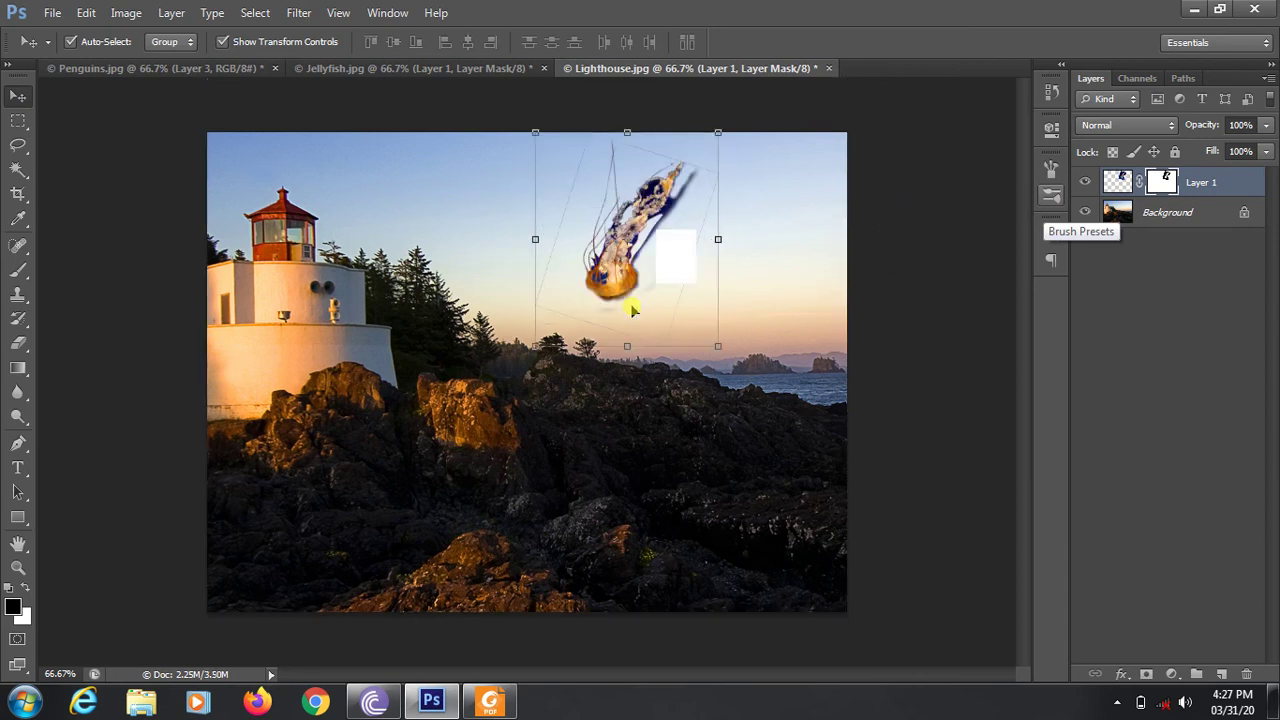
key("ctrl+alt+z")
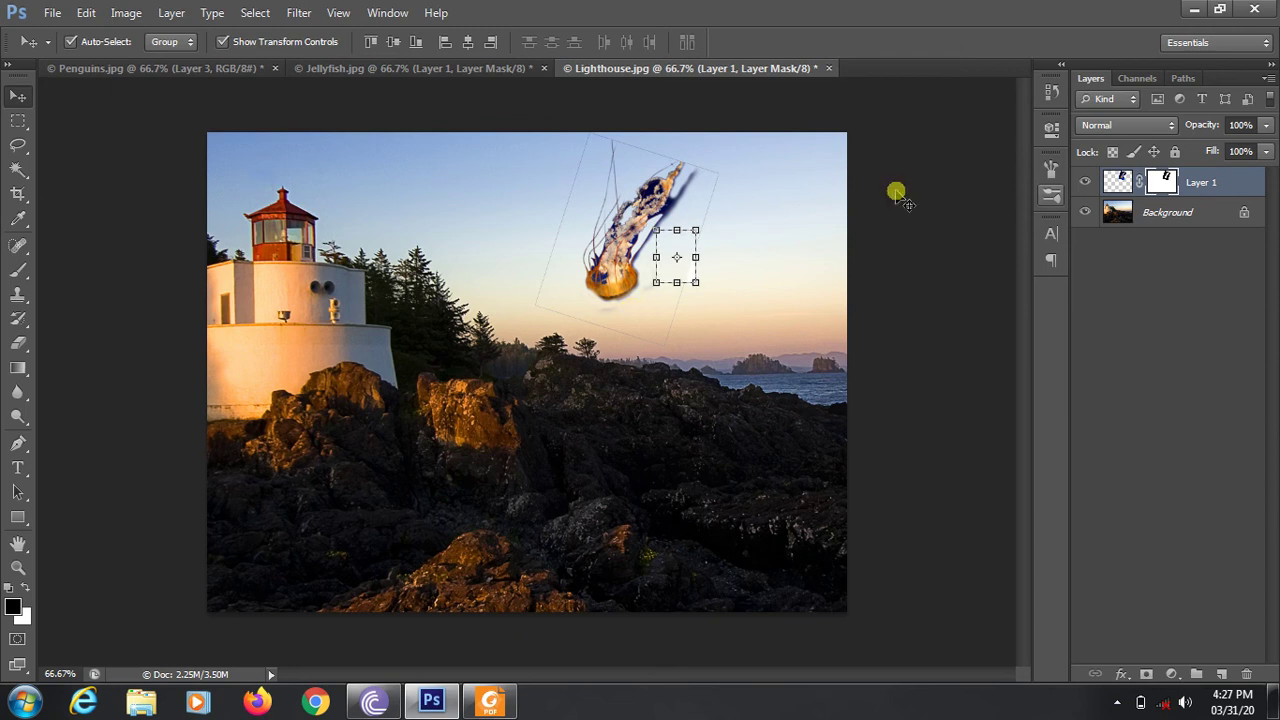
key("ctrl+alt+z")
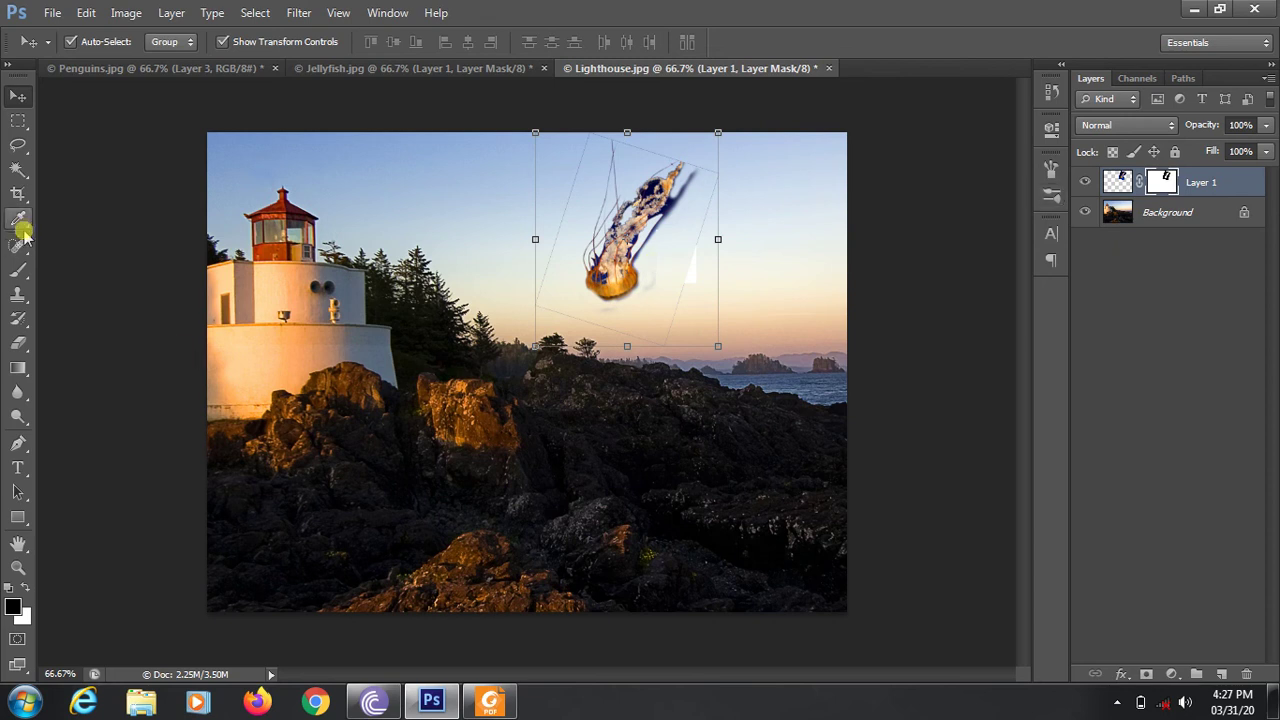
left_click(18, 270)
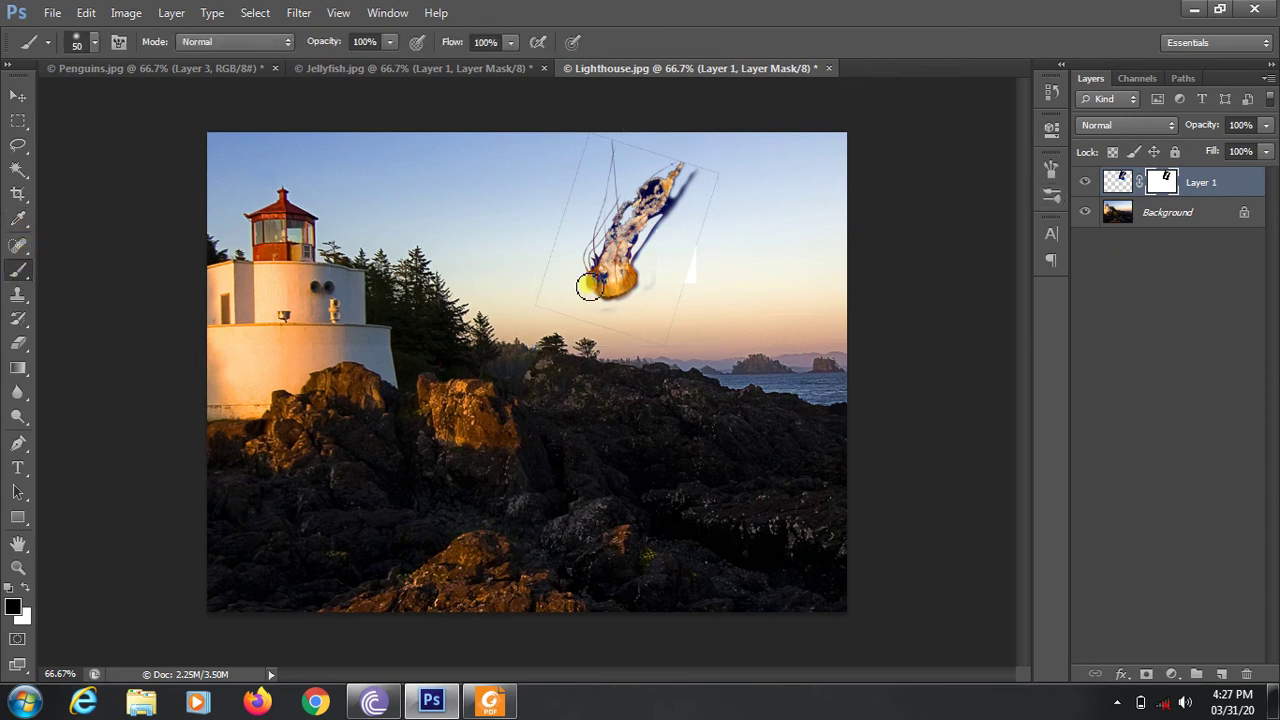
mouse_move(690, 165)
left_mouse_down()
mouse_move(674, 290)
mouse_move(675, 233)
mouse_move(684, 251)
left_mouse_up()
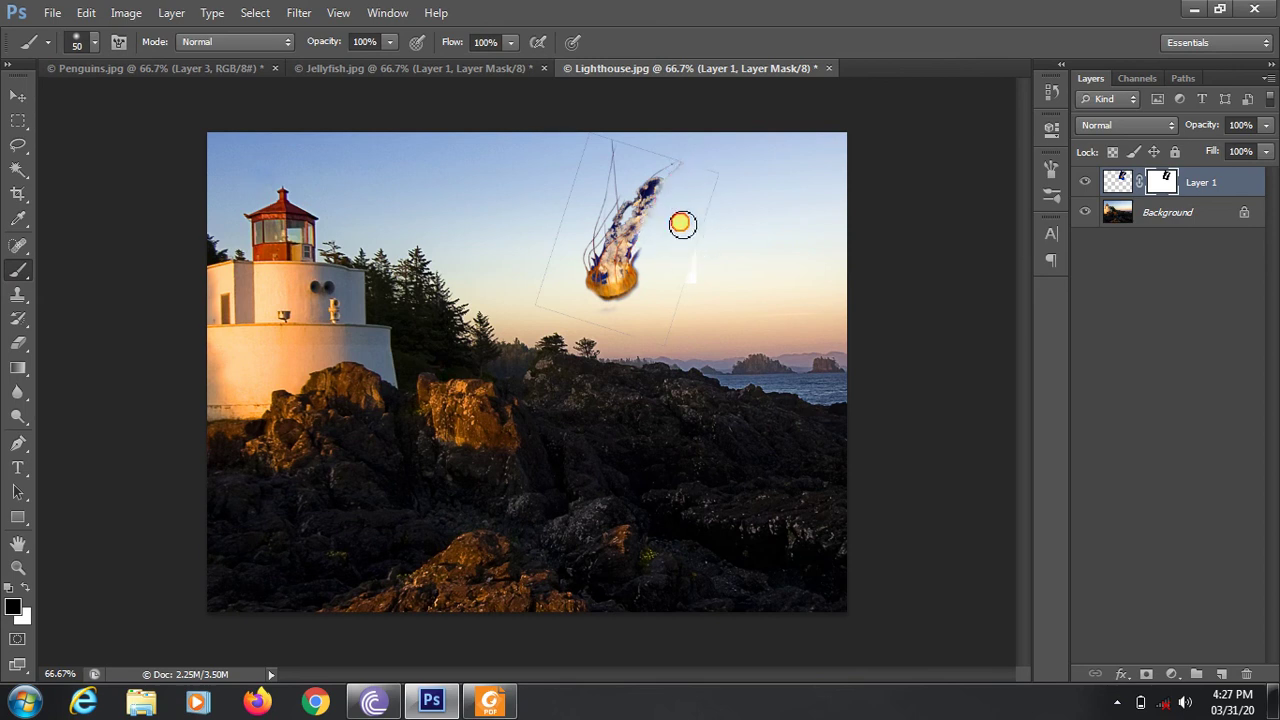
key("ctrl+z")
left_click(683, 250)
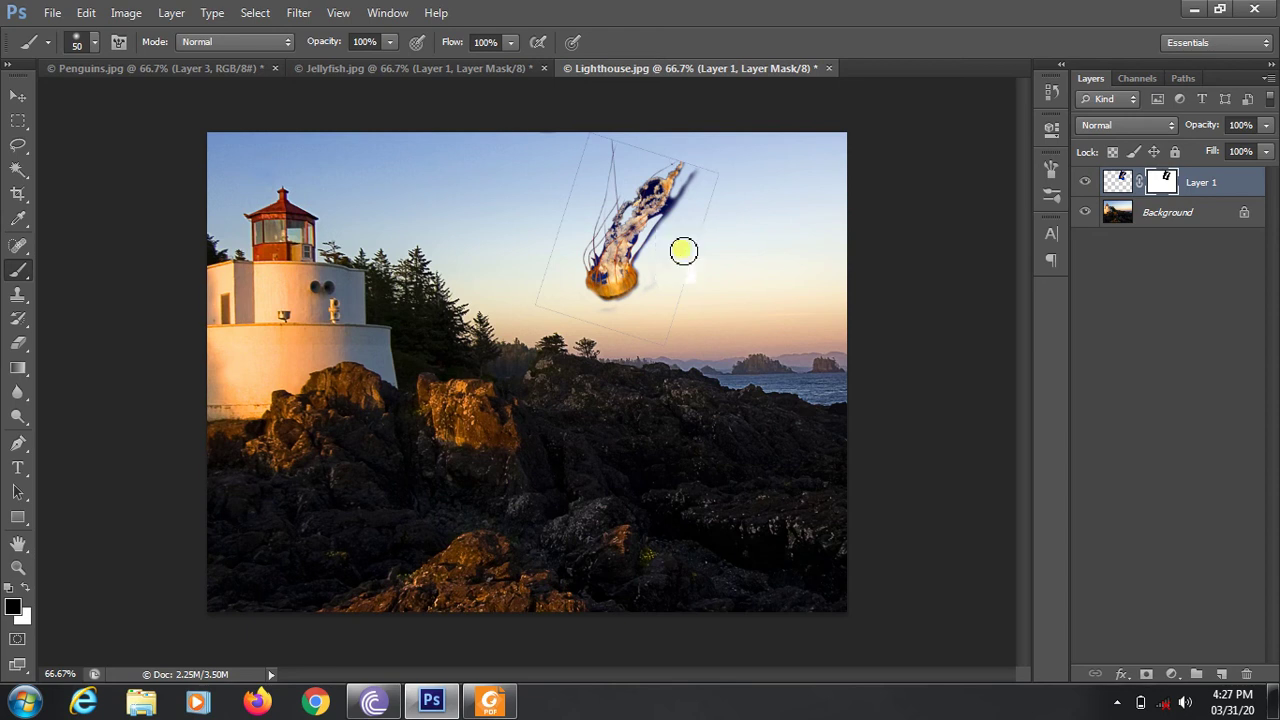
mouse_move(683, 250)
left_mouse_down()
mouse_move(661, 229)
mouse_move(714, 171)
mouse_move(702, 228)
mouse_move(734, 126)
mouse_move(702, 157)
mouse_move(651, 143)
mouse_move(583, 166)
mouse_move(595, 147)
mouse_move(580, 200)
mouse_move(617, 97)
mouse_move(585, 255)
mouse_move(560, 262)
mouse_move(615, 175)
mouse_move(630, 235)
mouse_move(662, 205)
mouse_move(640, 256)
mouse_move(599, 271)
mouse_move(668, 309)
mouse_move(674, 286)
mouse_move(649, 320)
mouse_move(545, 290)
mouse_move(683, 357)
mouse_move(545, 285)
mouse_move(560, 246)
mouse_move(570, 288)
mouse_move(676, 323)
left_mouse_up()
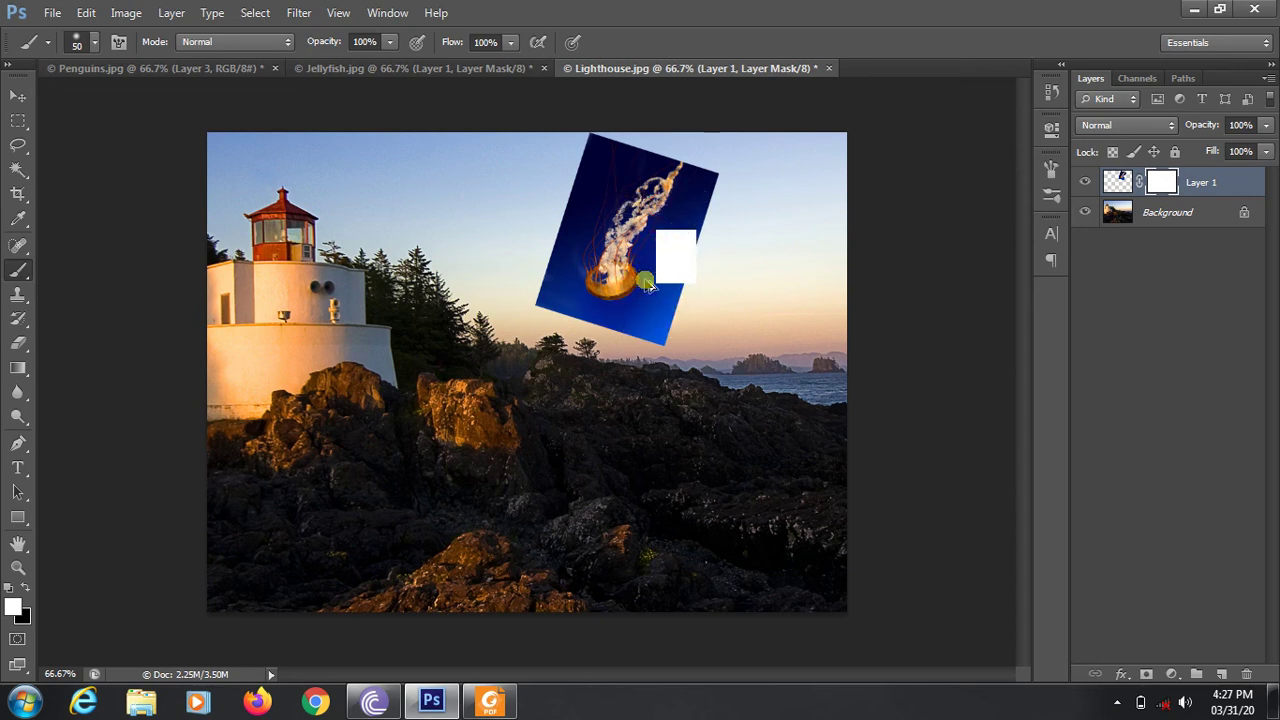
key("ctrl+shift+z")
key("ctrl+shift+z")
key("ctrl+shift+z")
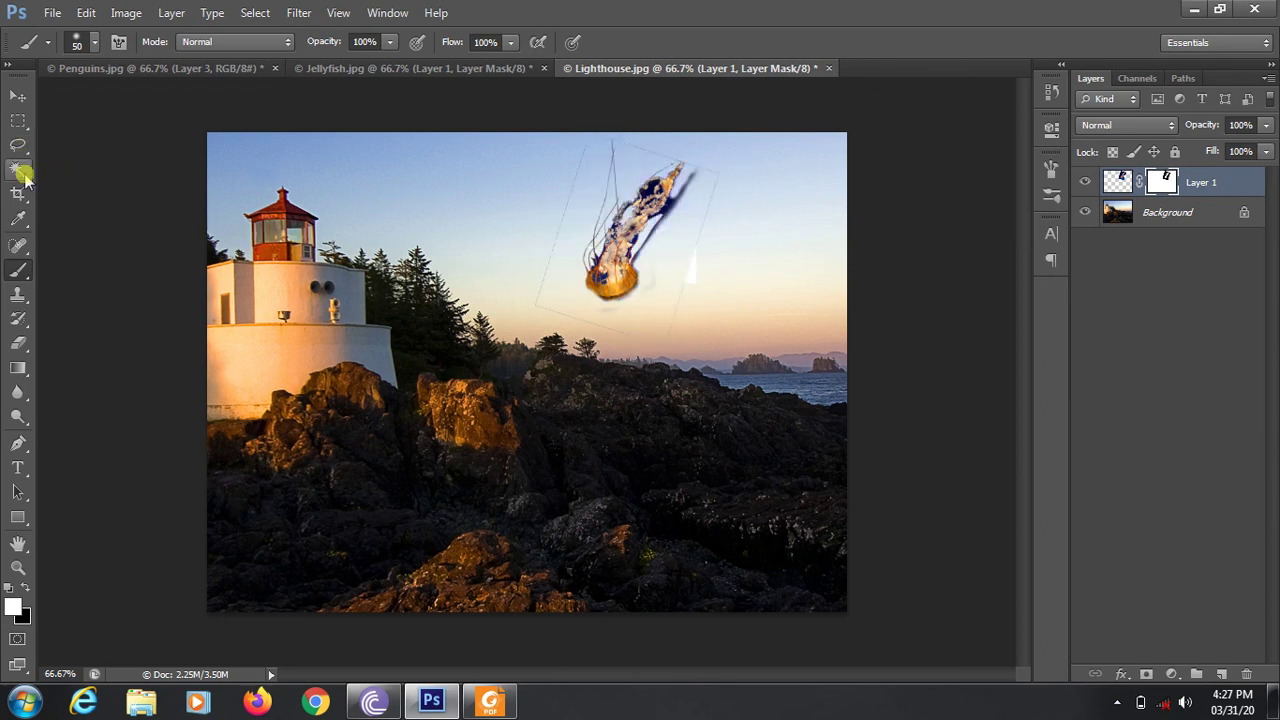
left_click(18, 169)
Fill a small square on the mask left of the jellyfish to reveal blue.
left_click(19, 121)
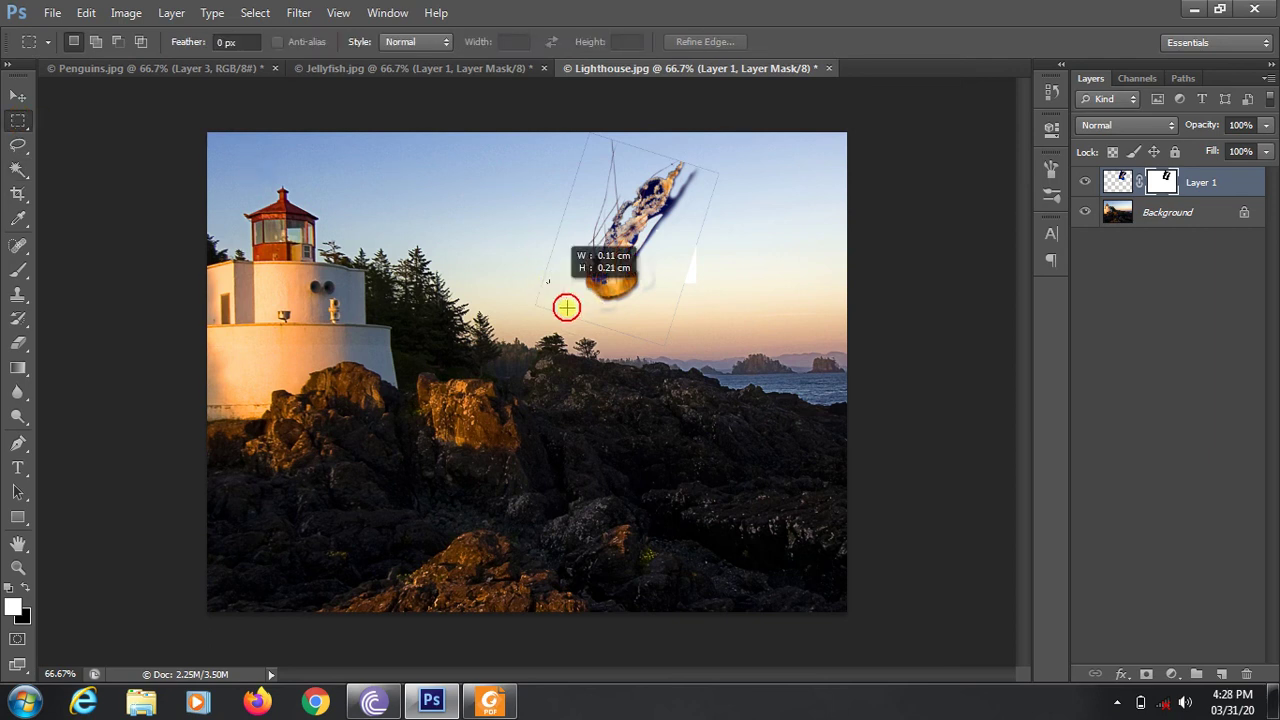
left_click_drag(548, 280, 578, 318)
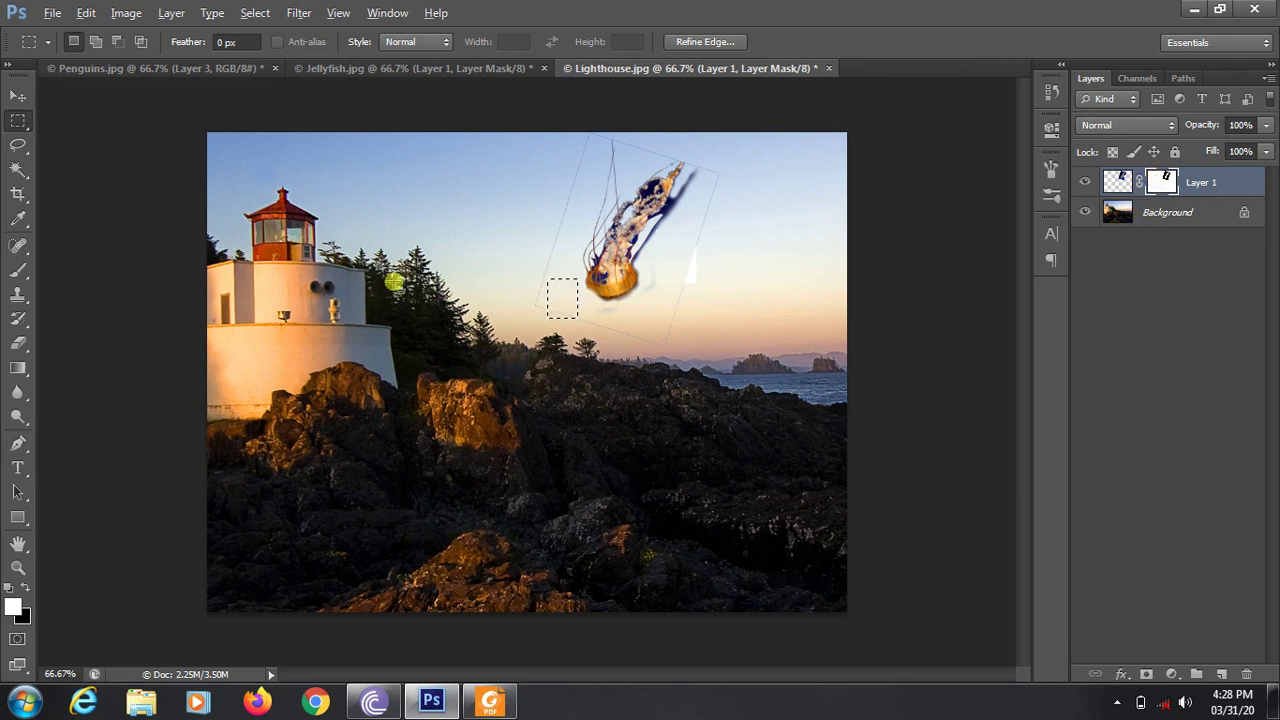
key("alt+BackSpace")
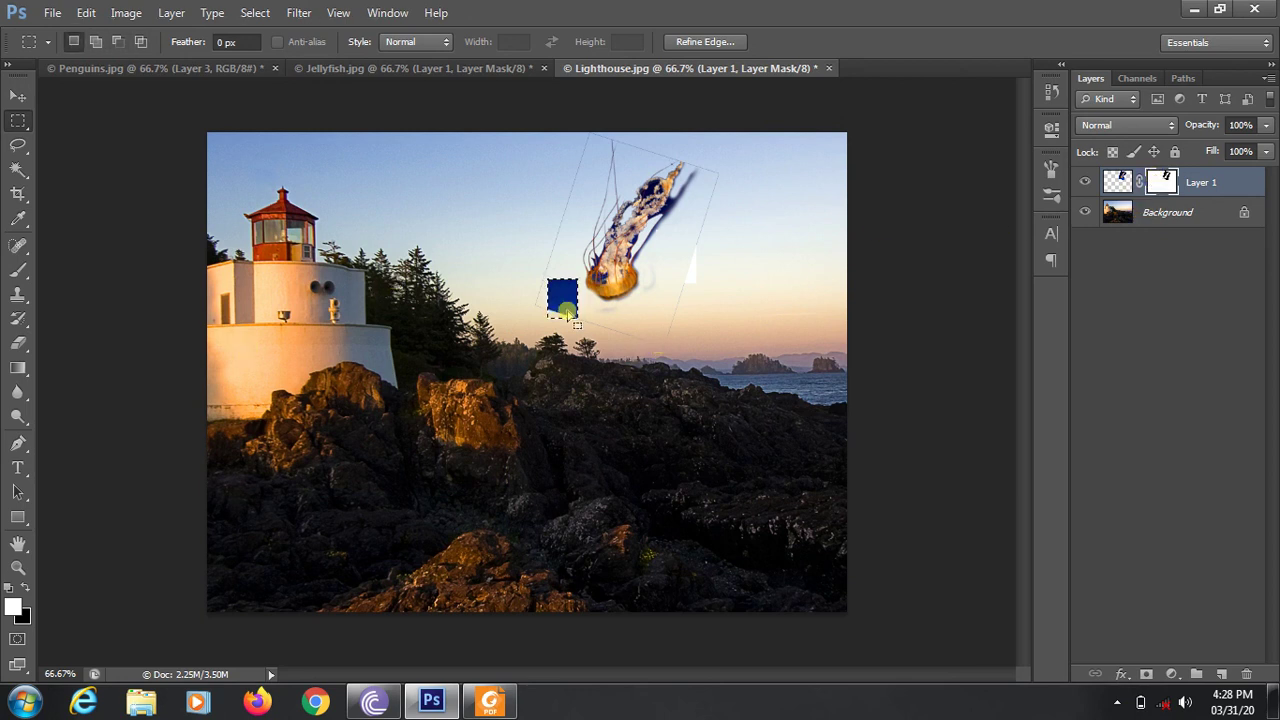
Fill a tall strip right of the jellyfish on the layer's pixels, then deselect.
left_click_drag(658, 229, 686, 317)
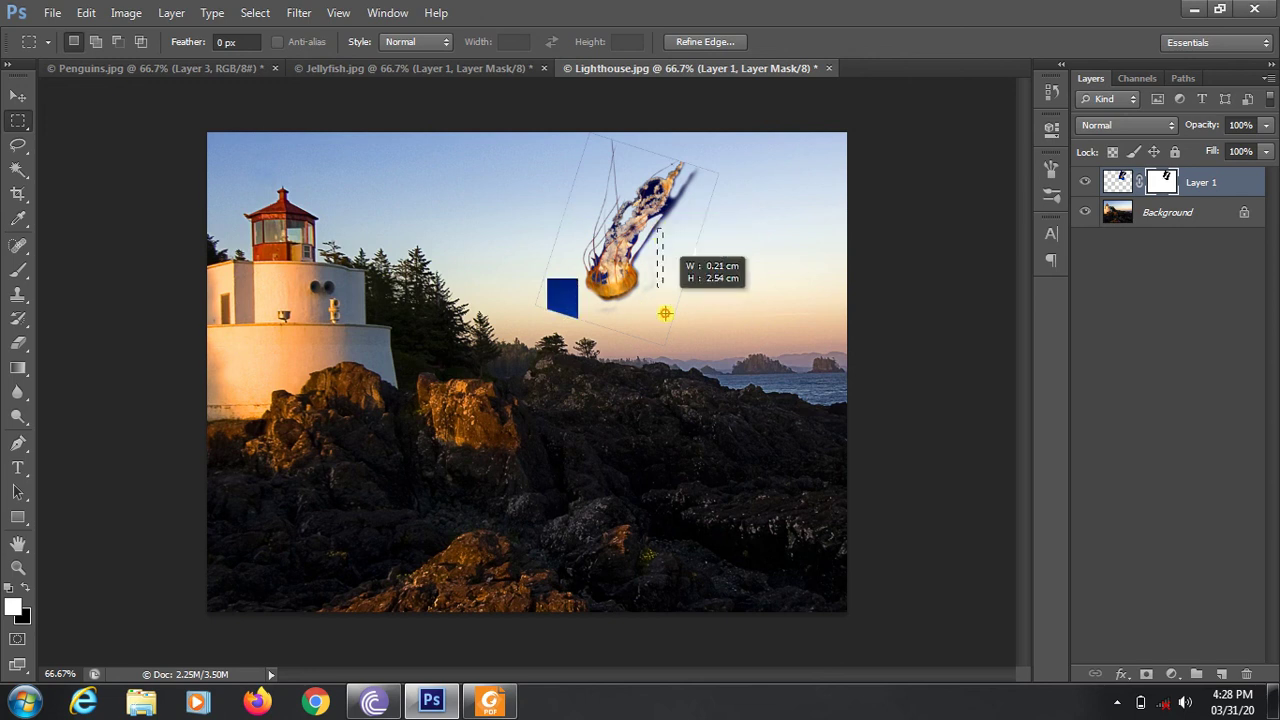
key("alt")
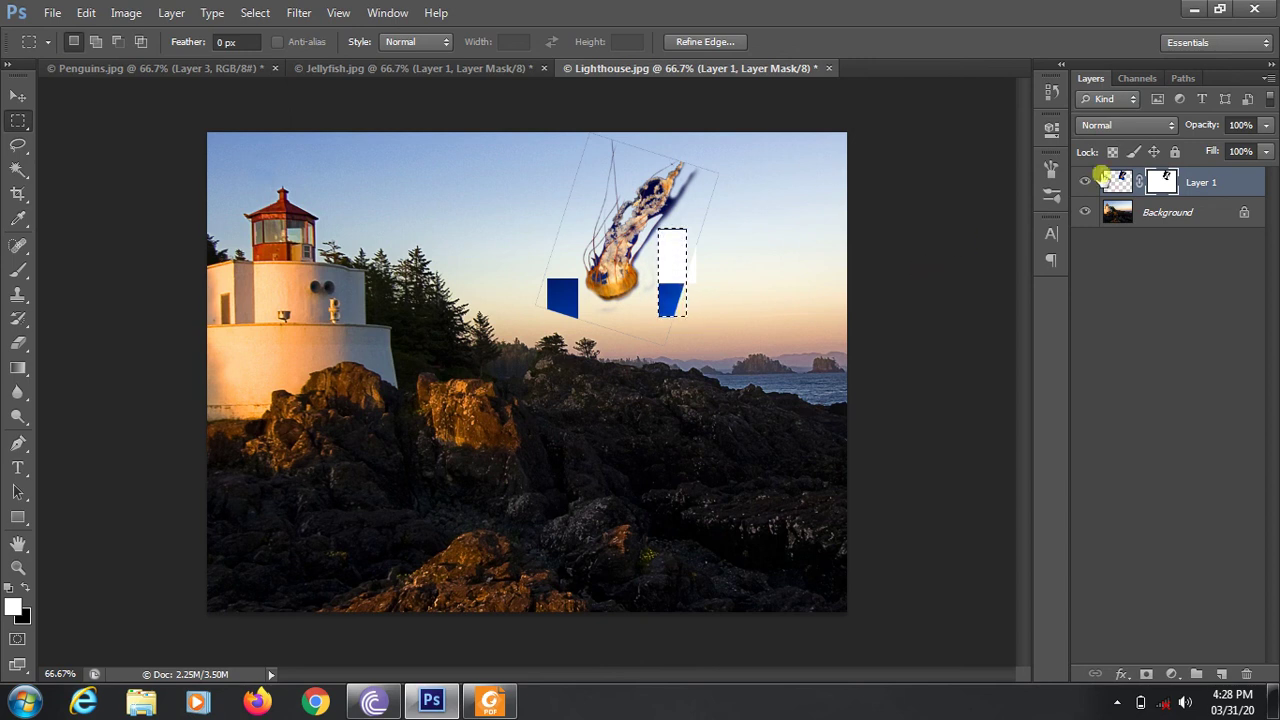
left_click(1117, 182)
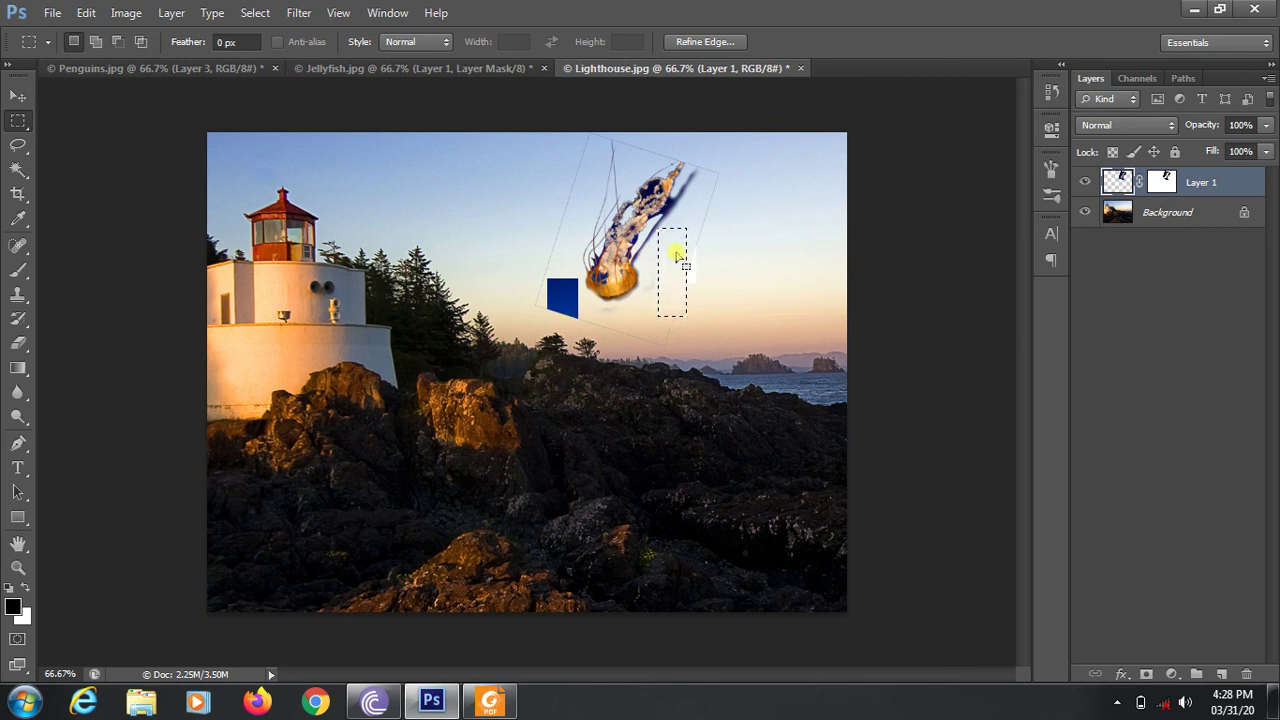
key("alt+BackSpace")
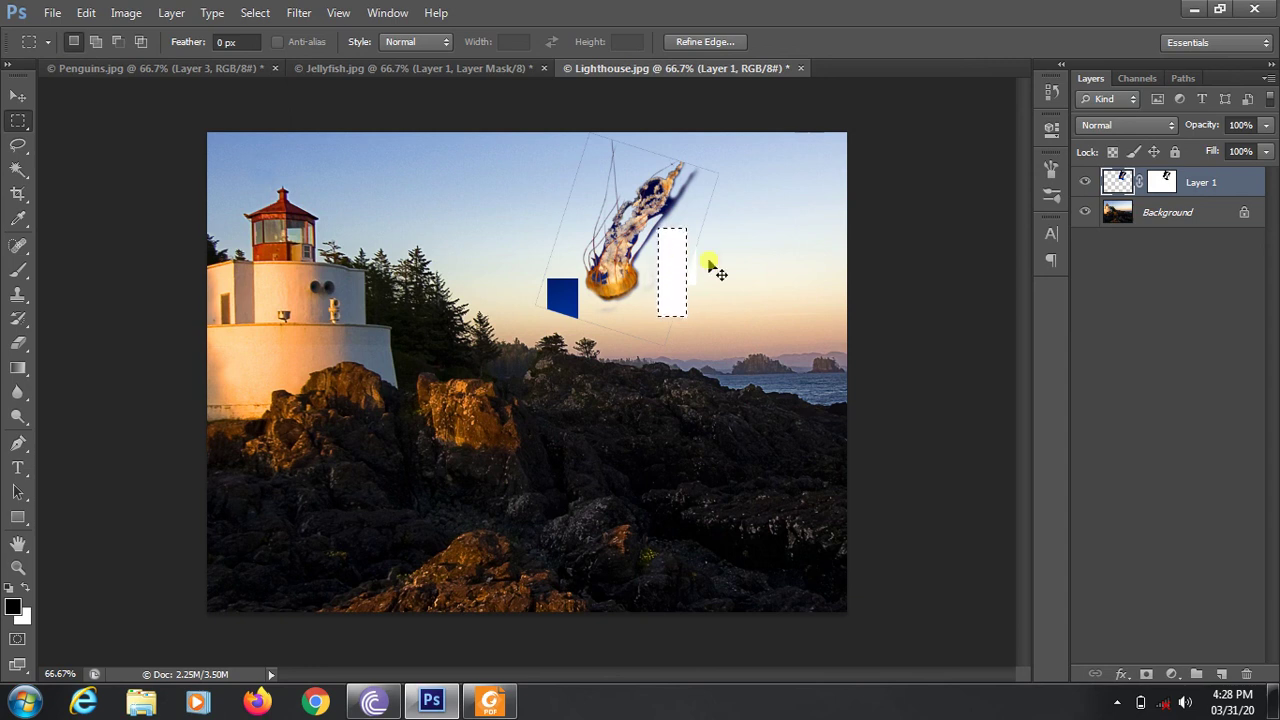
left_click(694, 271)
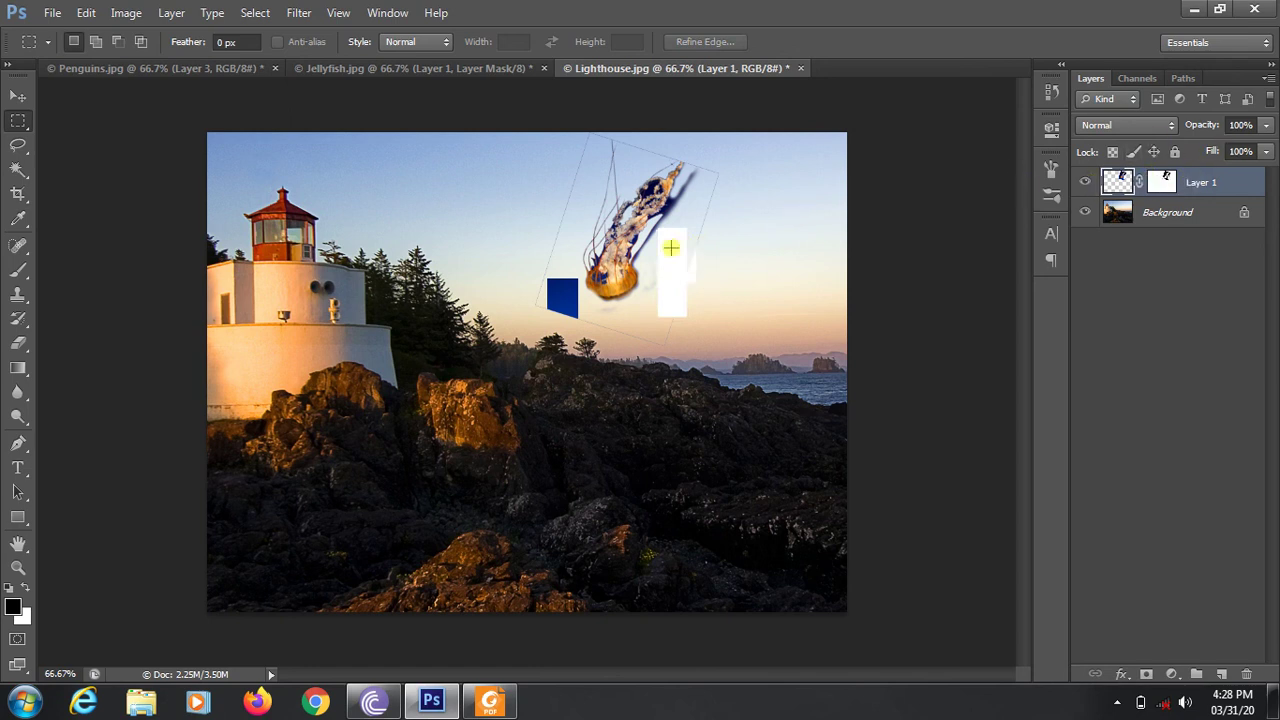
Magic Wand-select the white block beside the jellyfish, subtract via the mask, and retarget the layer pixels.
key("w")
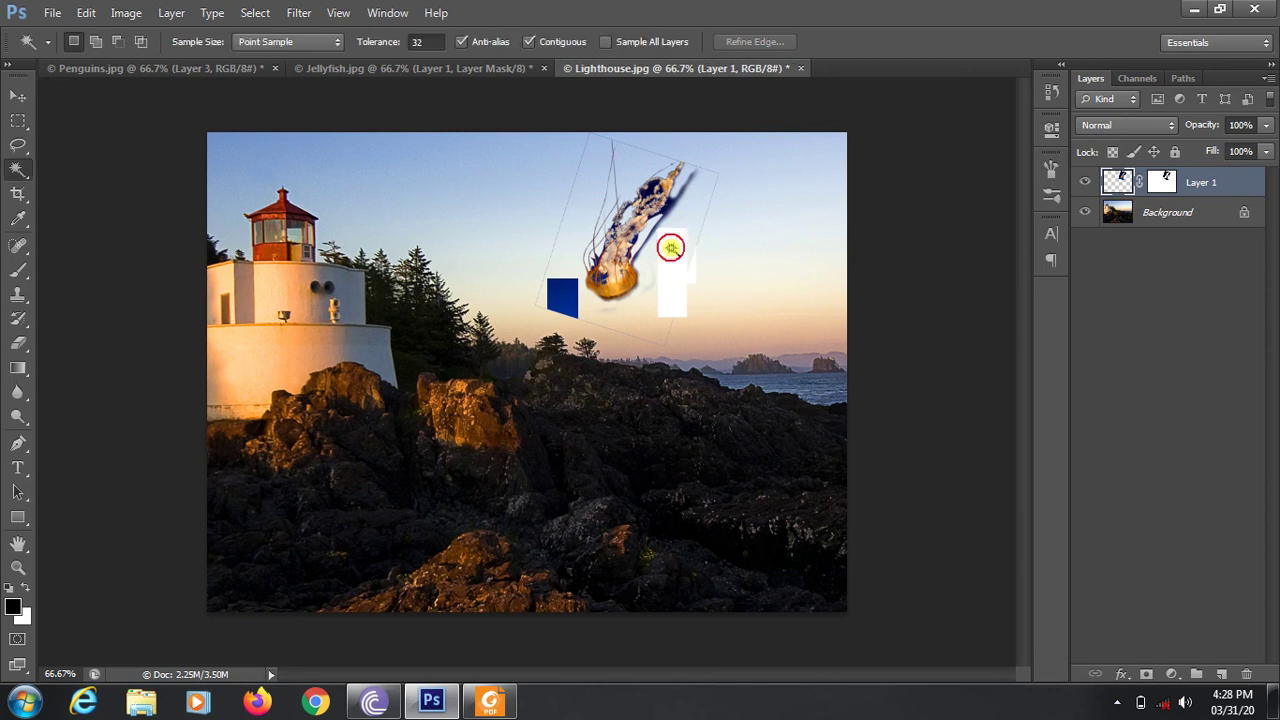
left_click(670, 247)
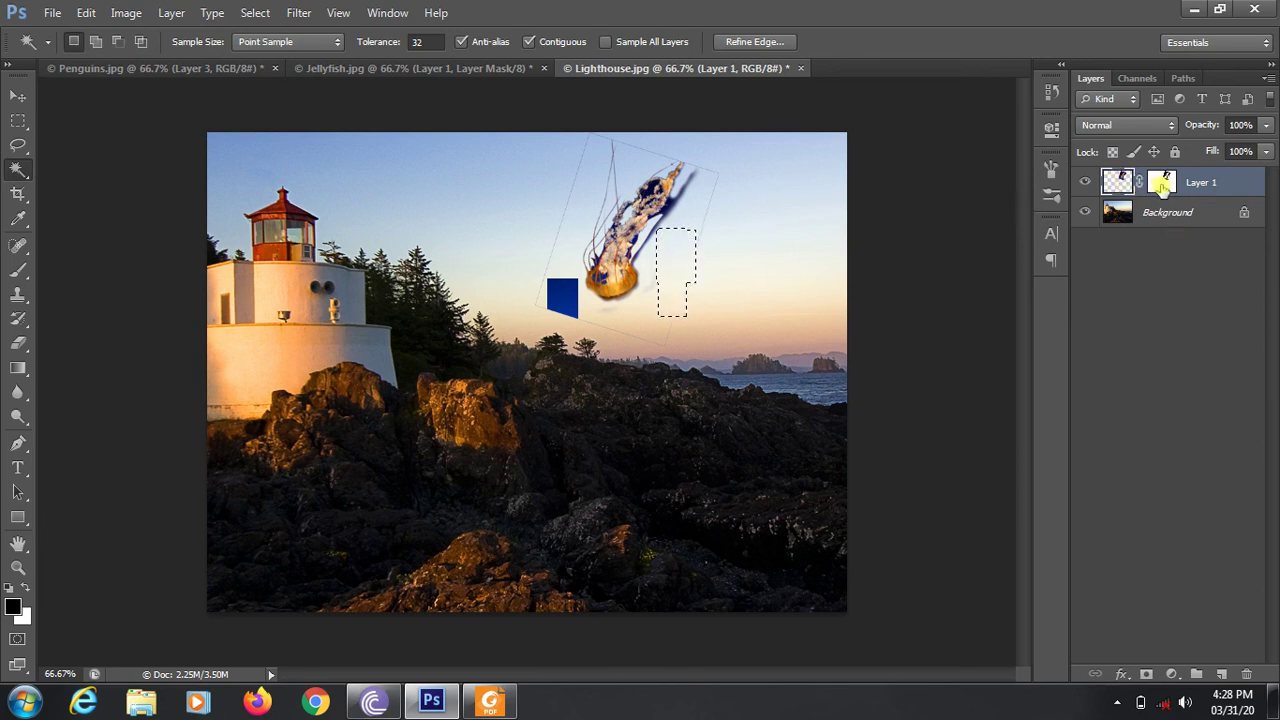
left_click(1162, 184)
left_click_drag(1162, 188, 826, 242)
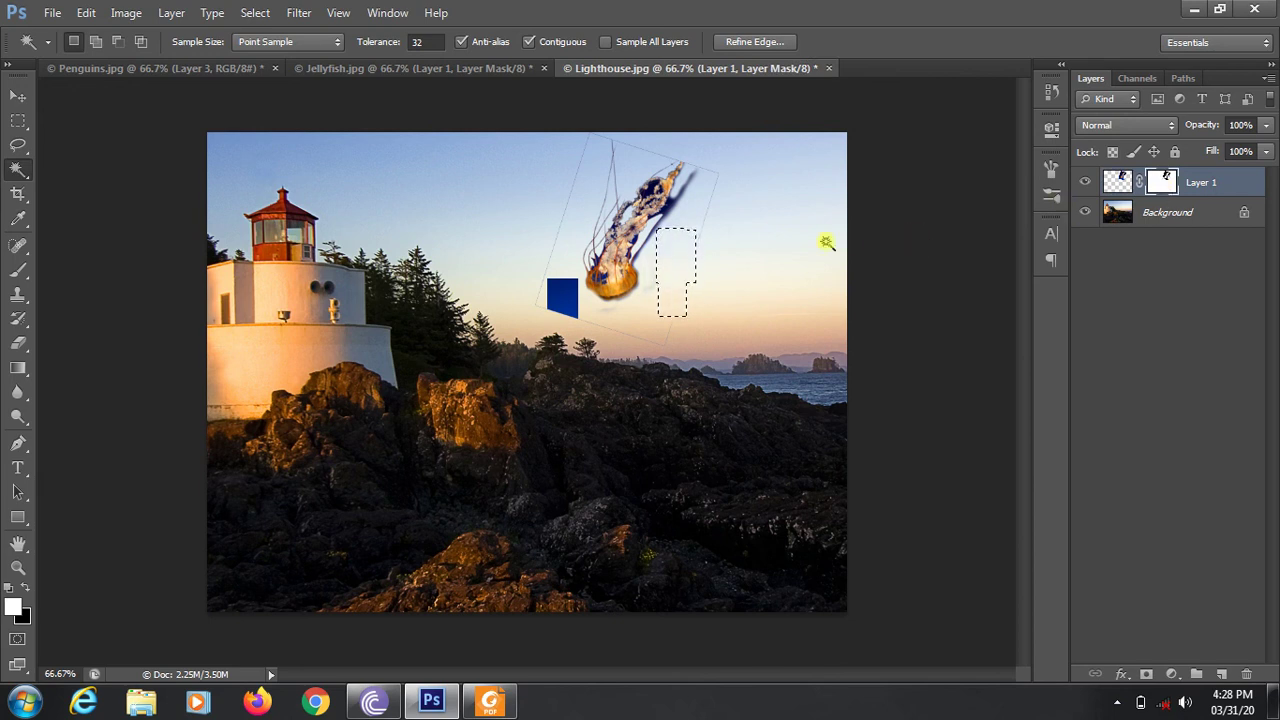
key("alt")
left_click(1118, 182)
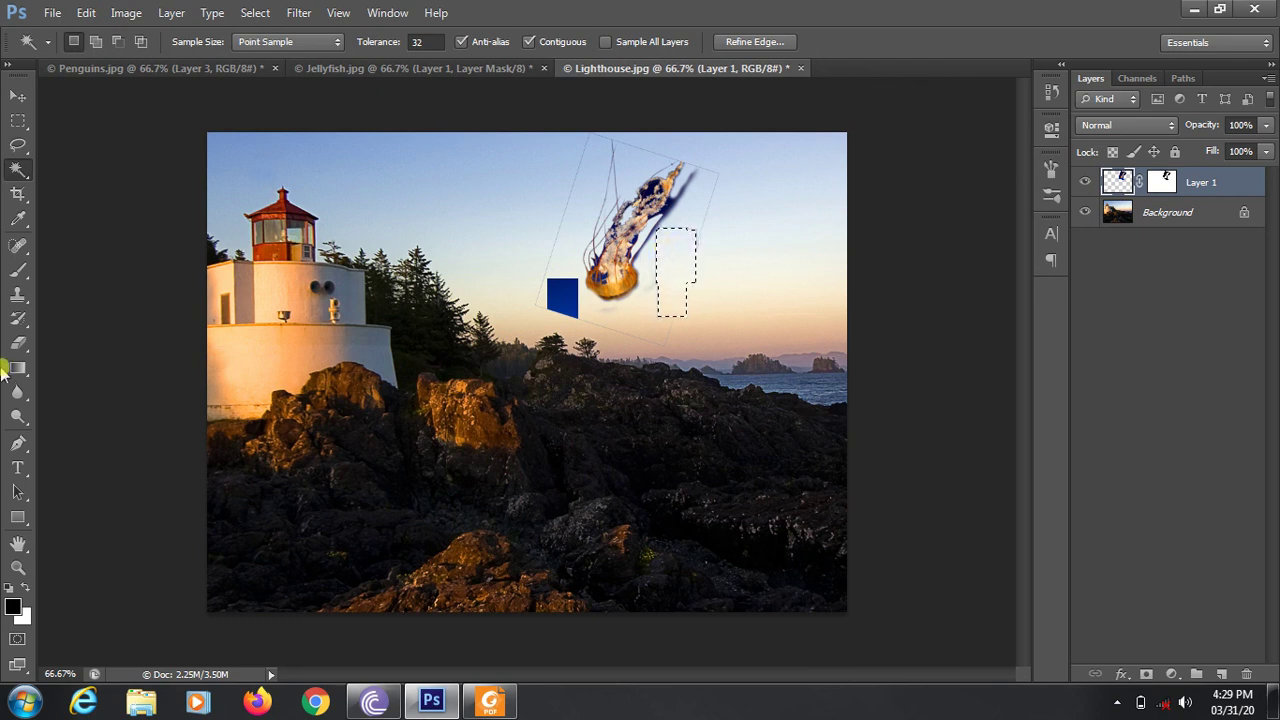
Fill the selection black then white, delete it, and retarget the mask with colours swapped.
left_click(19, 270)
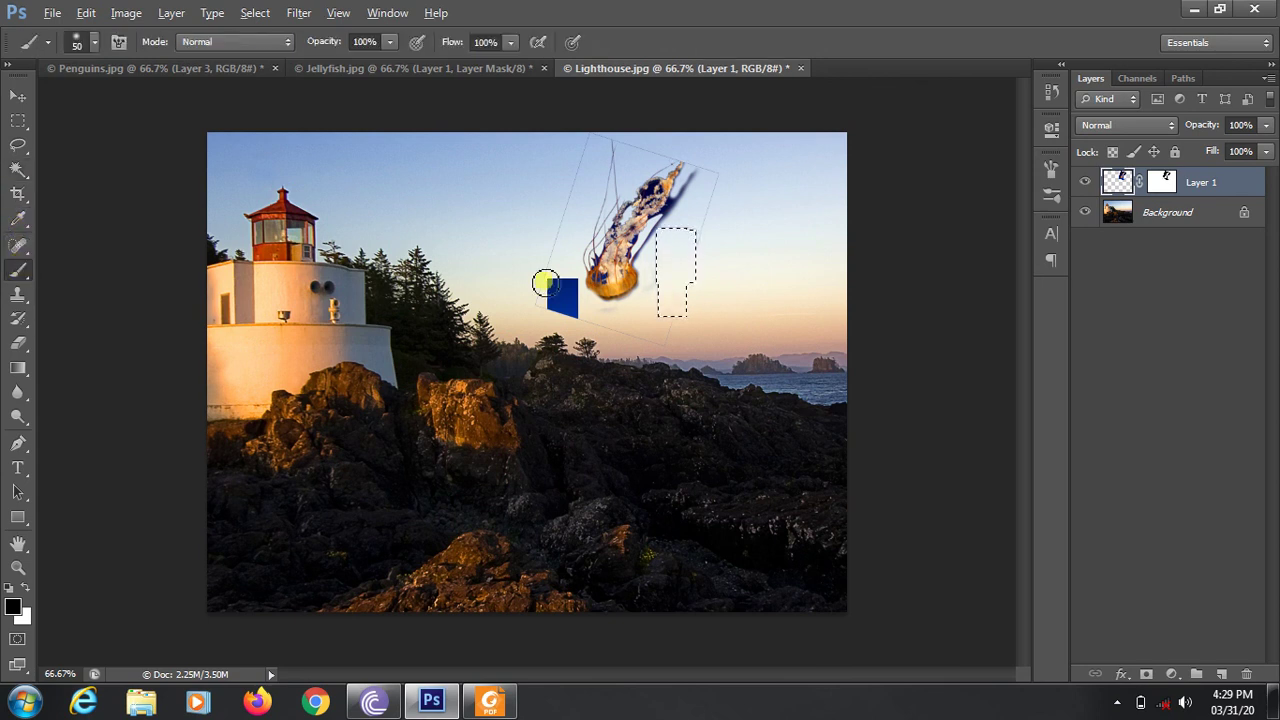
key("alt+BackSpace")
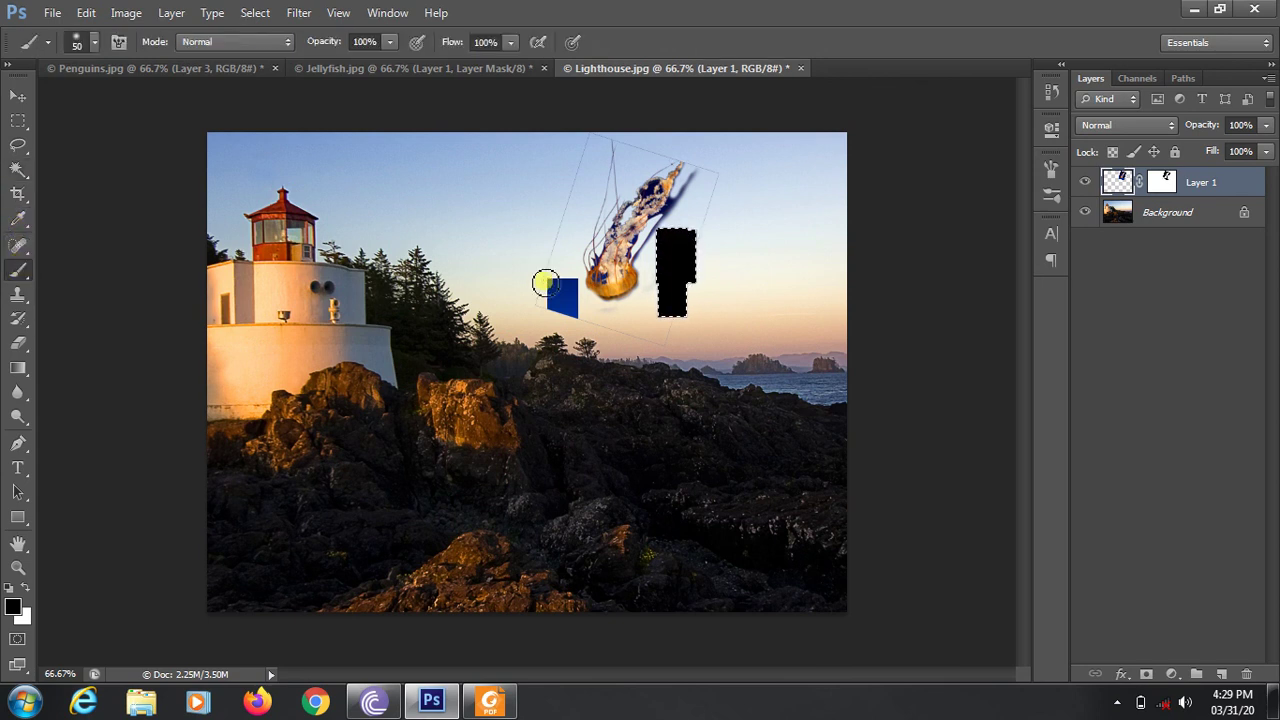
key("ctrl+BackSpace")
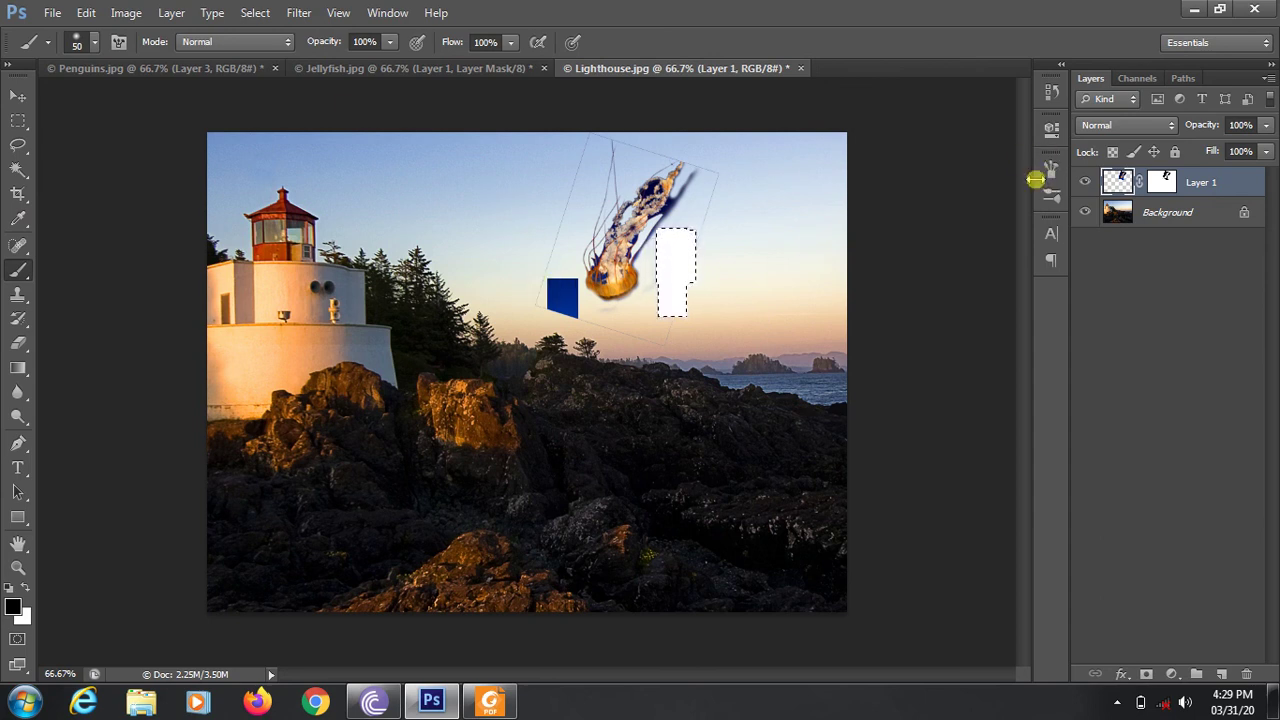
key("Delete")
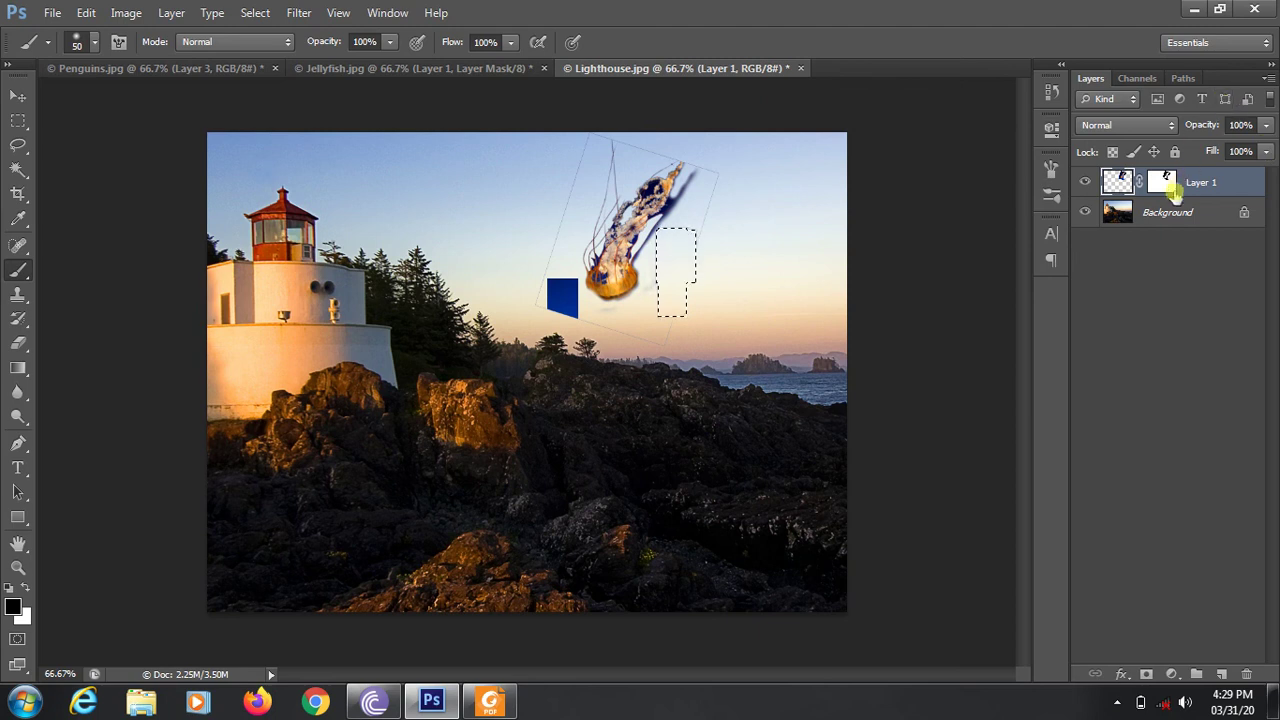
left_click(1163, 182)
key("x")
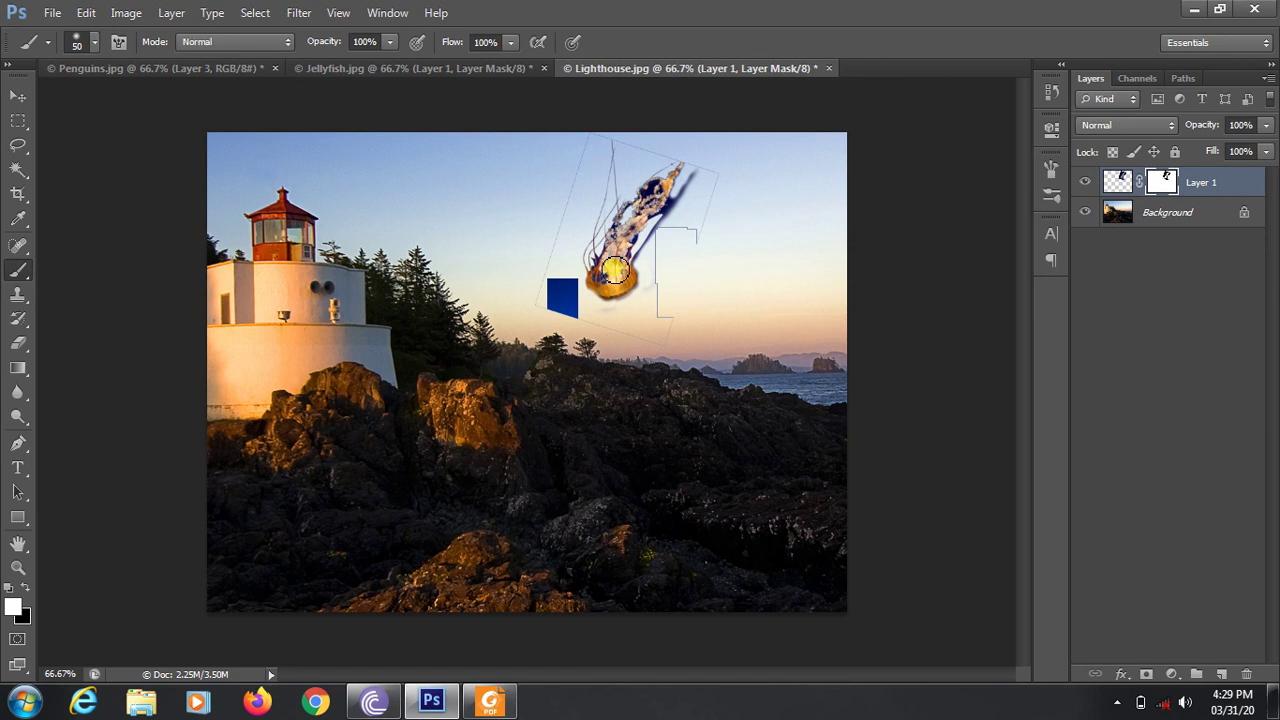
Rotate the jellyfish nearly horizontal, commit, and nudge it slightly left.
key("v")
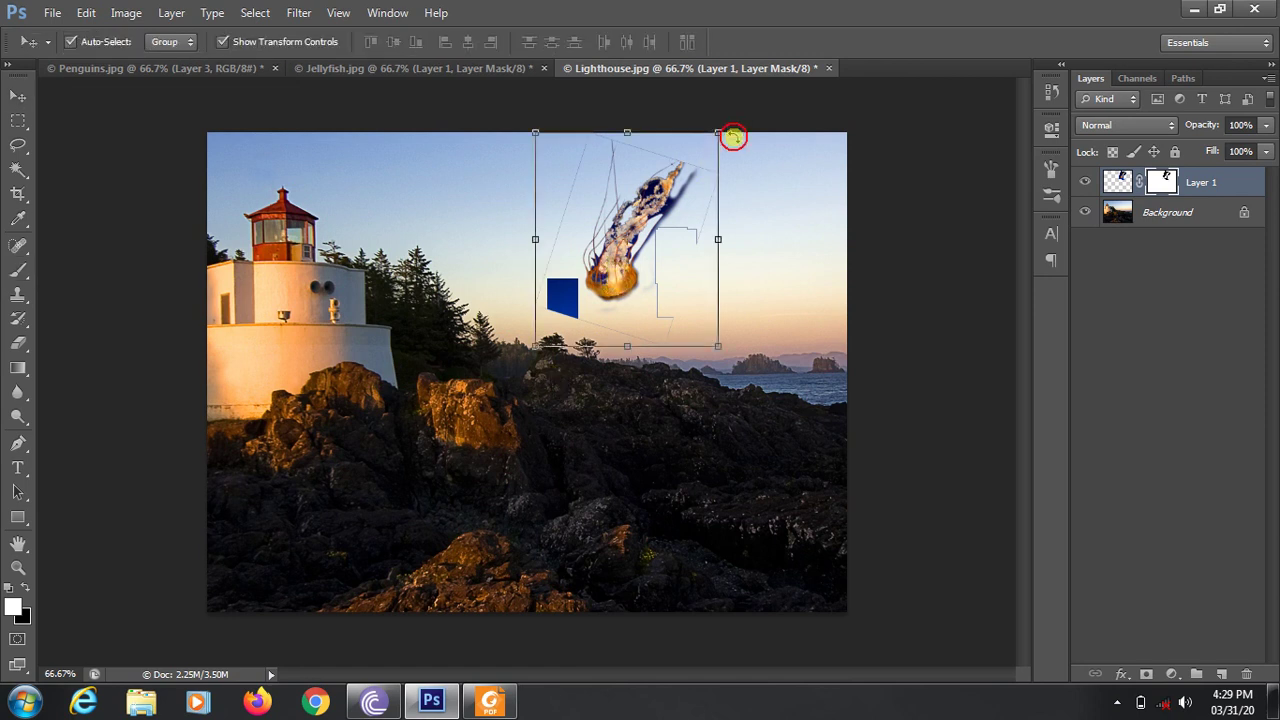
left_click_drag(731, 132, 786, 272)
double_click(635, 210)
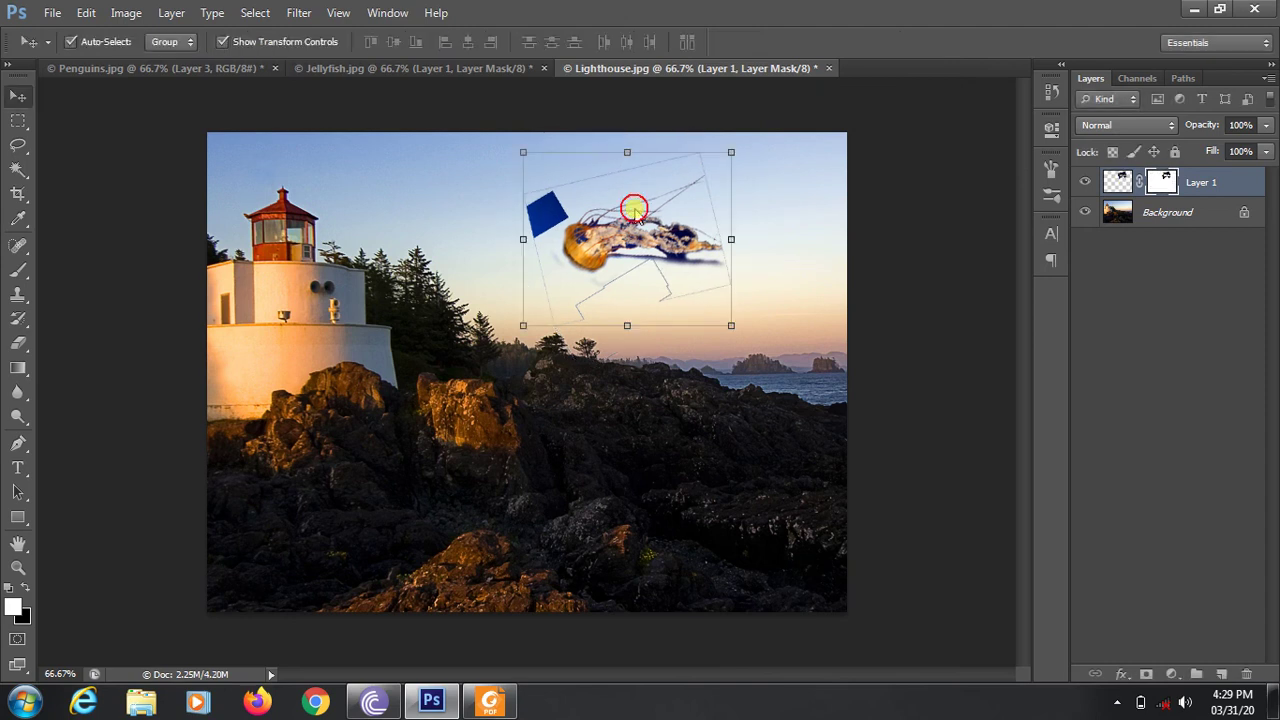
left_click_drag(606, 240, 582, 246)
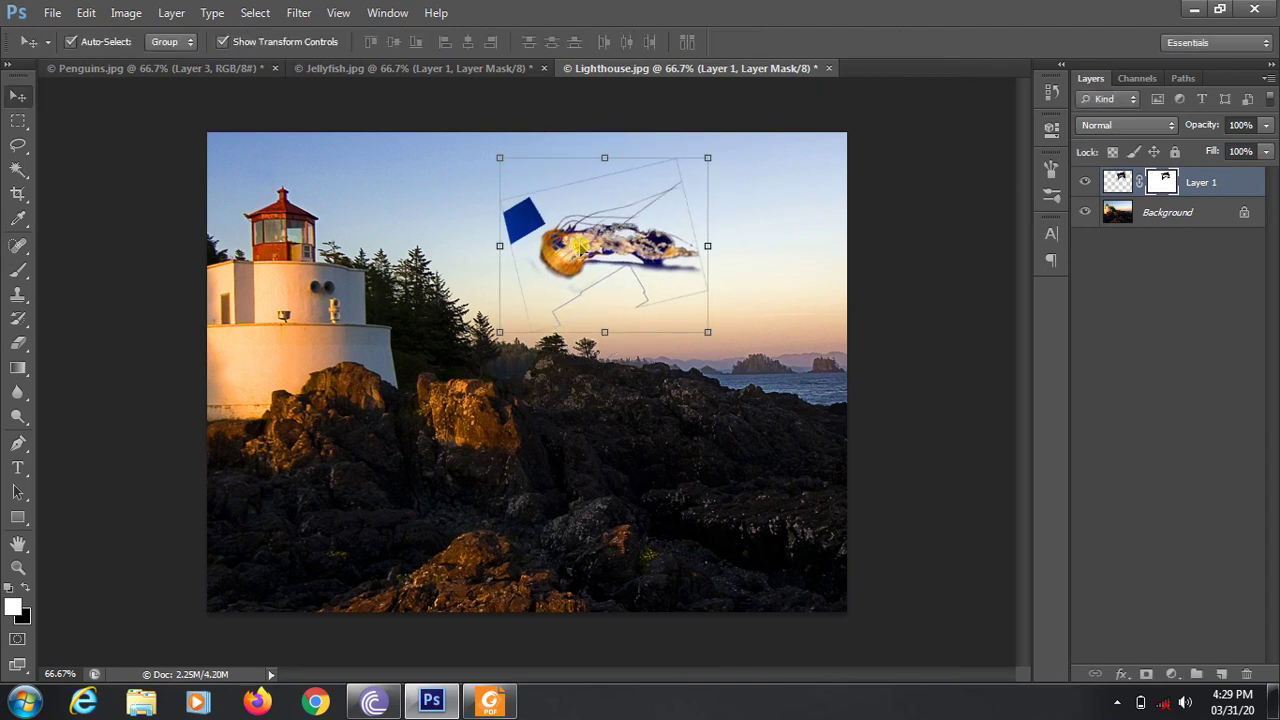